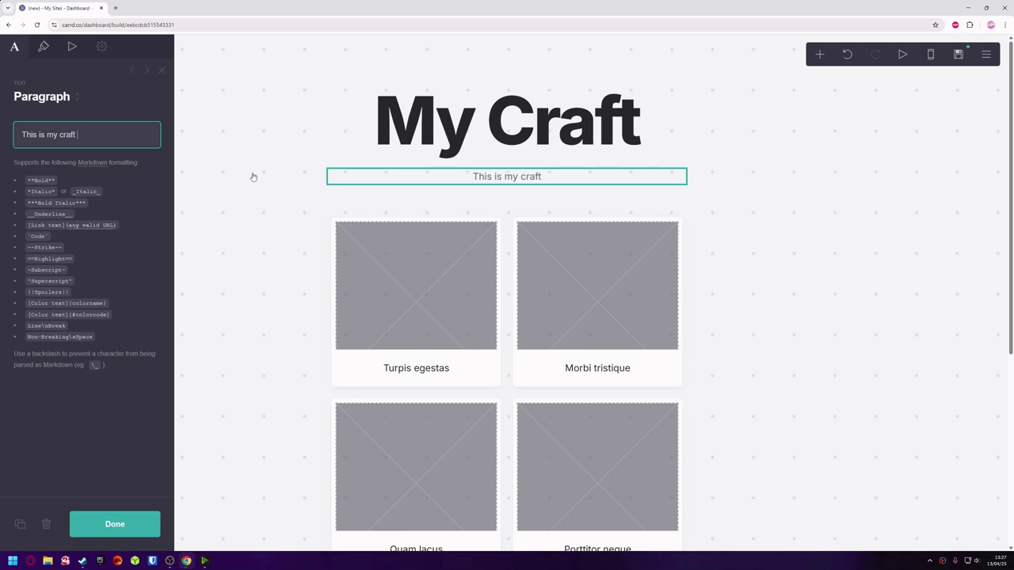
Continue the subtitle paragraph with 'aft website. Welcome to my world!'.
text(. )
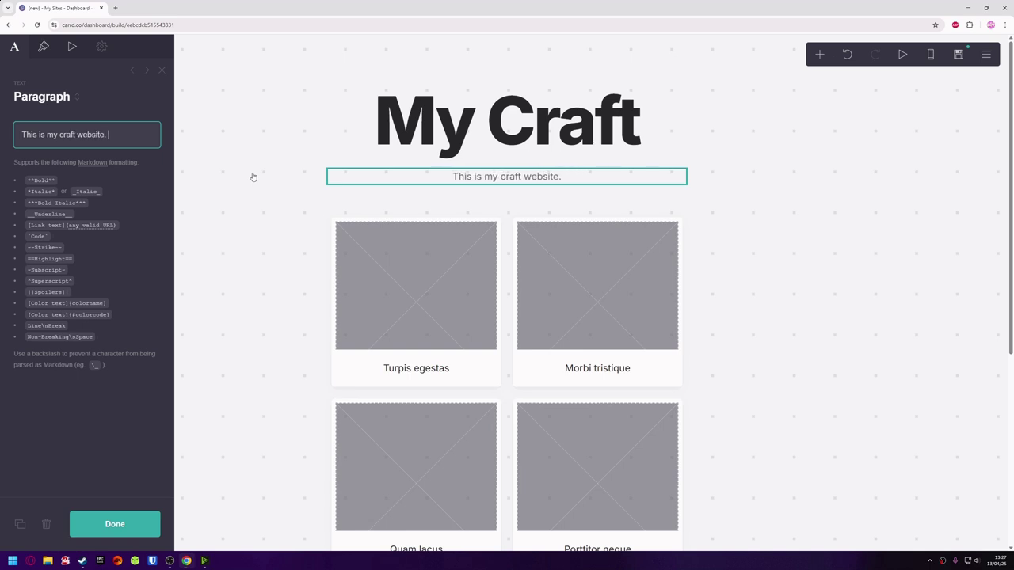
text(Wel)
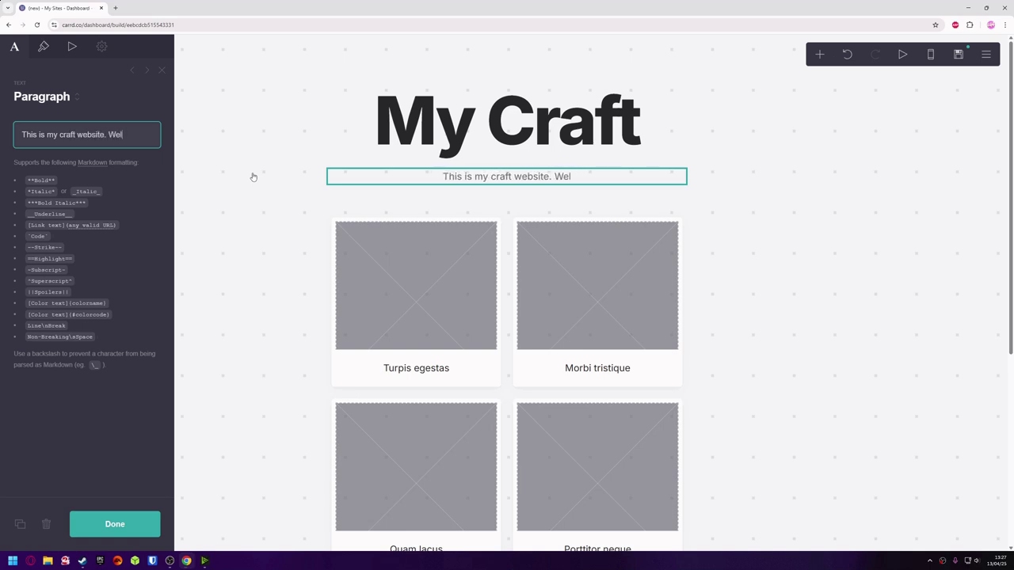
text(come to my w)
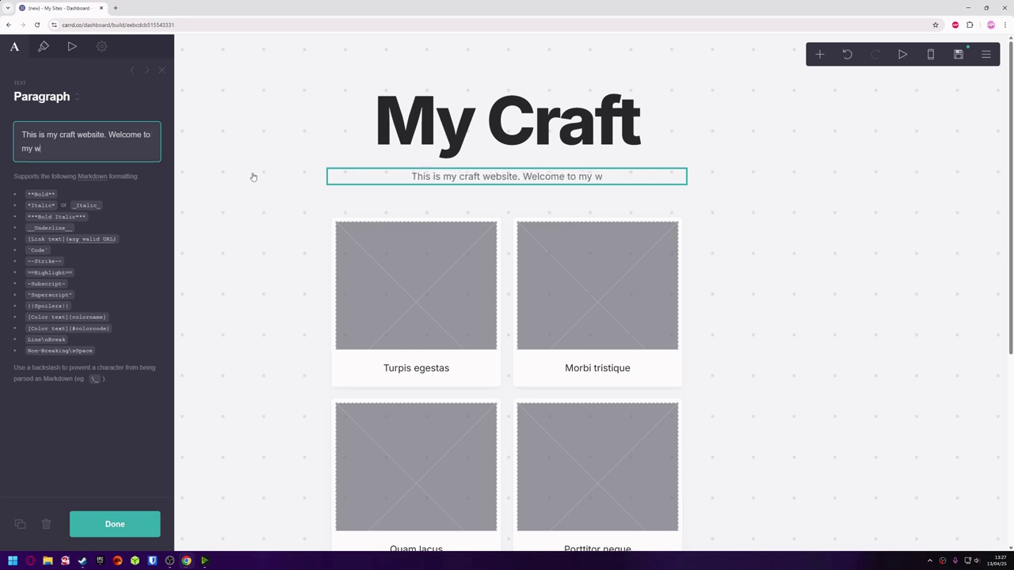
text(orld!)
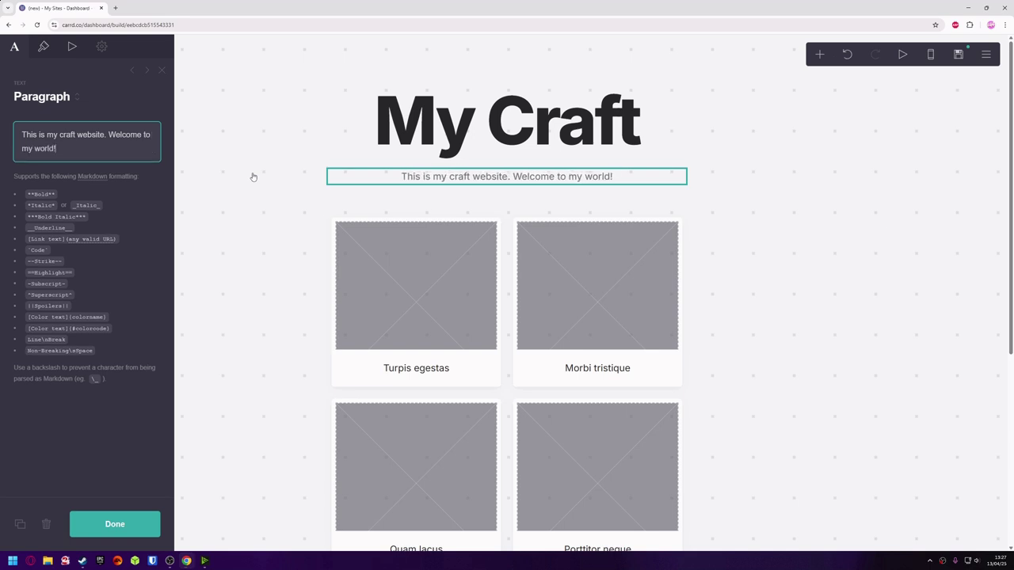
Confirm the completed subtitle 'This is my craft website. Welcome to my world!'.
click(114, 519)
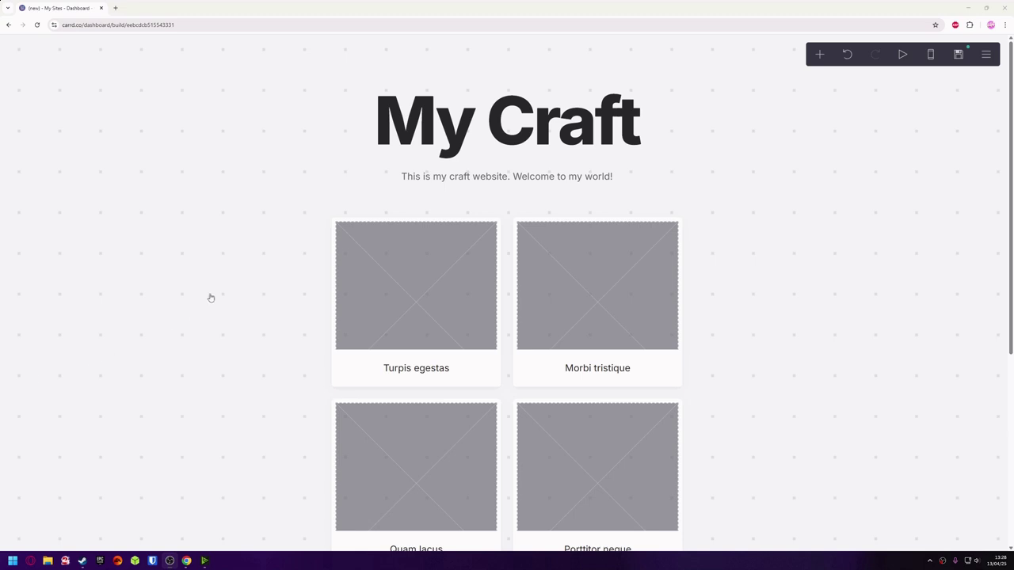
Upload the framed I Love Crafting PNG to the first gallery item, cropped to the full image.
click(328, 243)
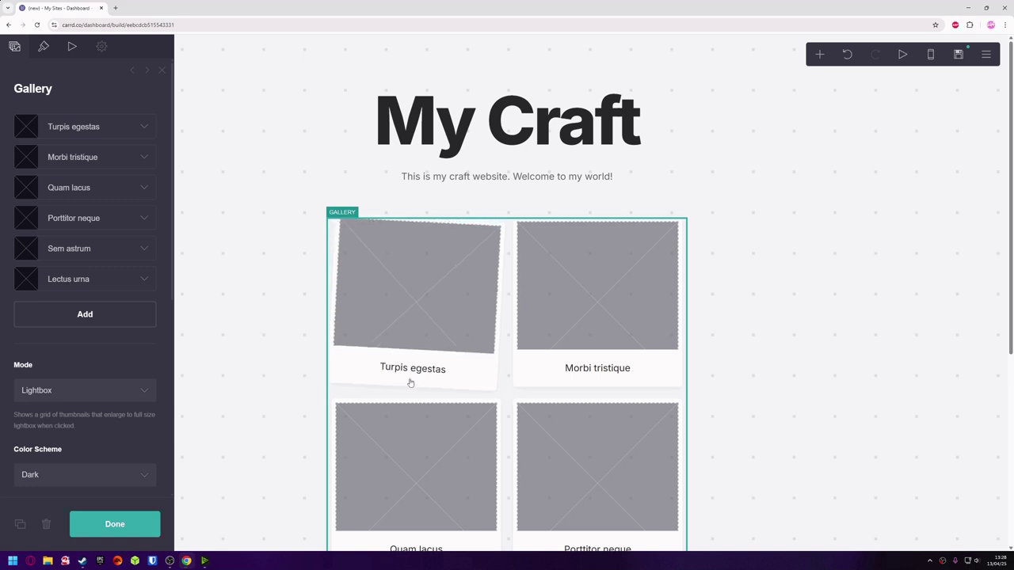
click(144, 127)
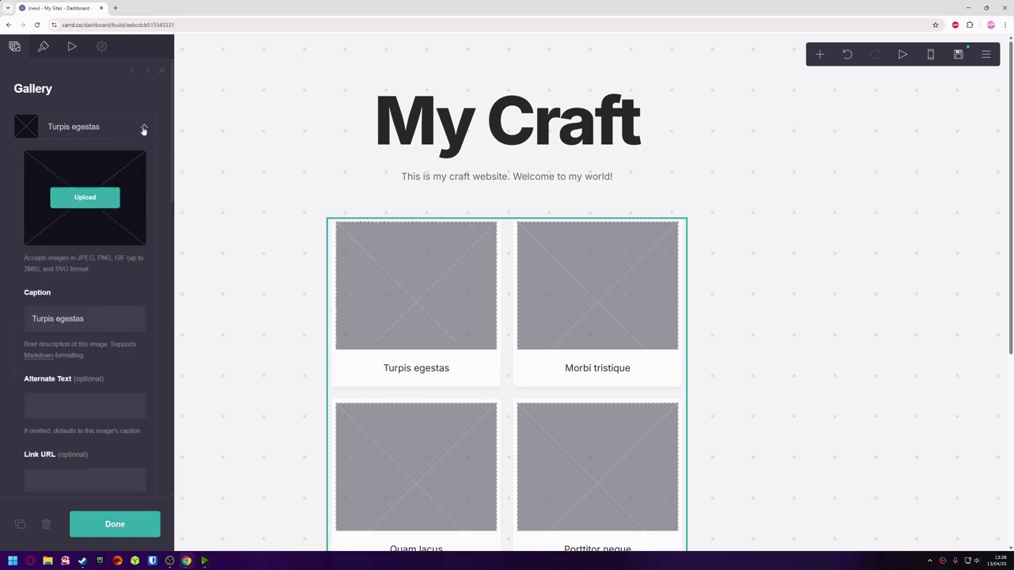
click(105, 204)
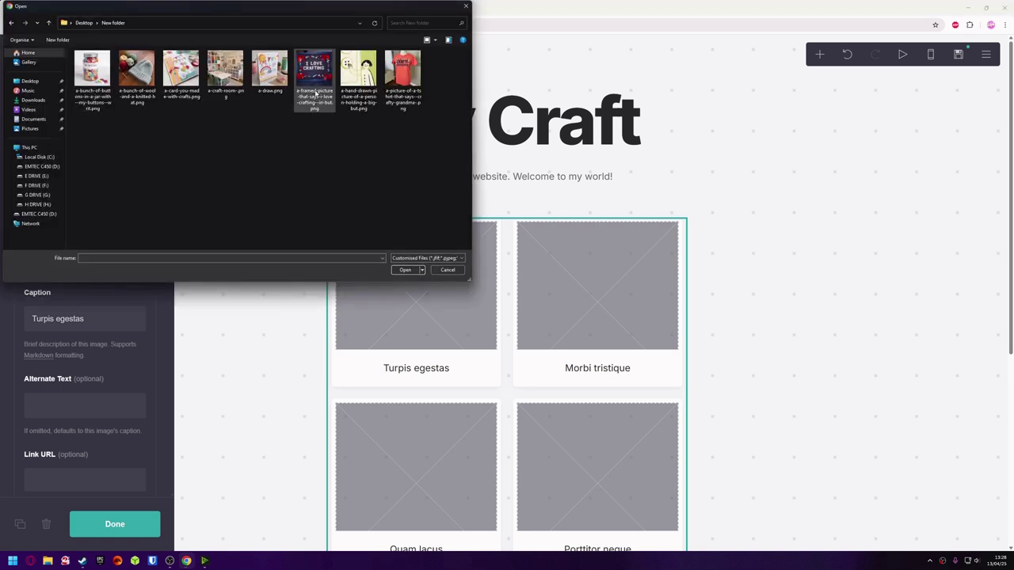
click(312, 76)
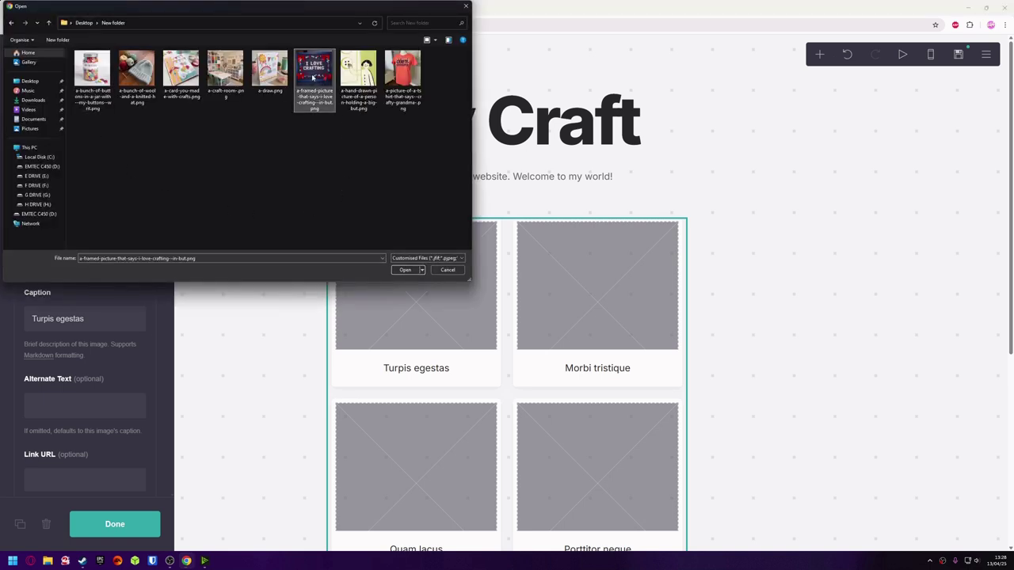
click(404, 271)
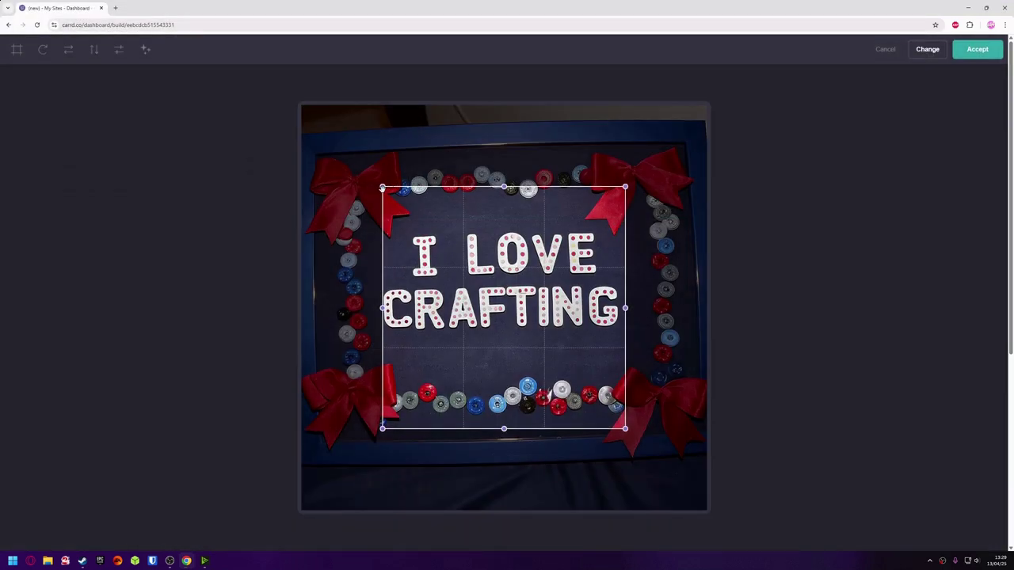
drag(383, 187, 296, 97)
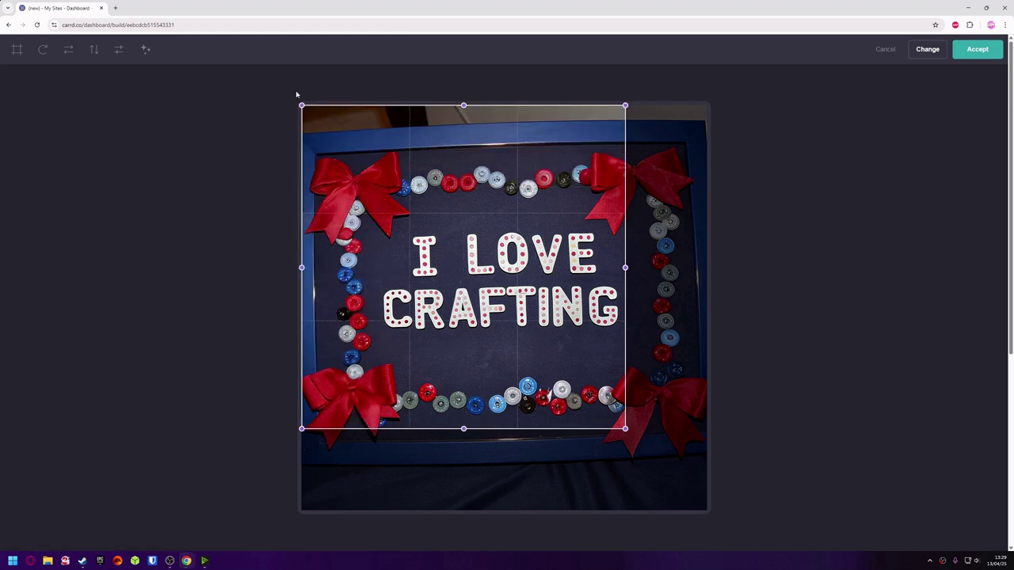
drag(625, 428, 727, 552)
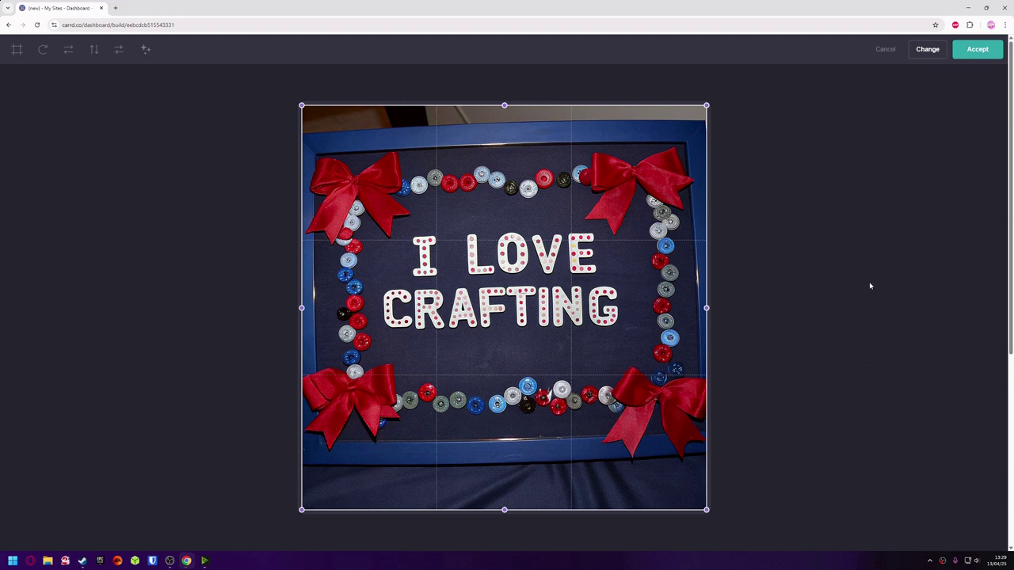
click(979, 50)
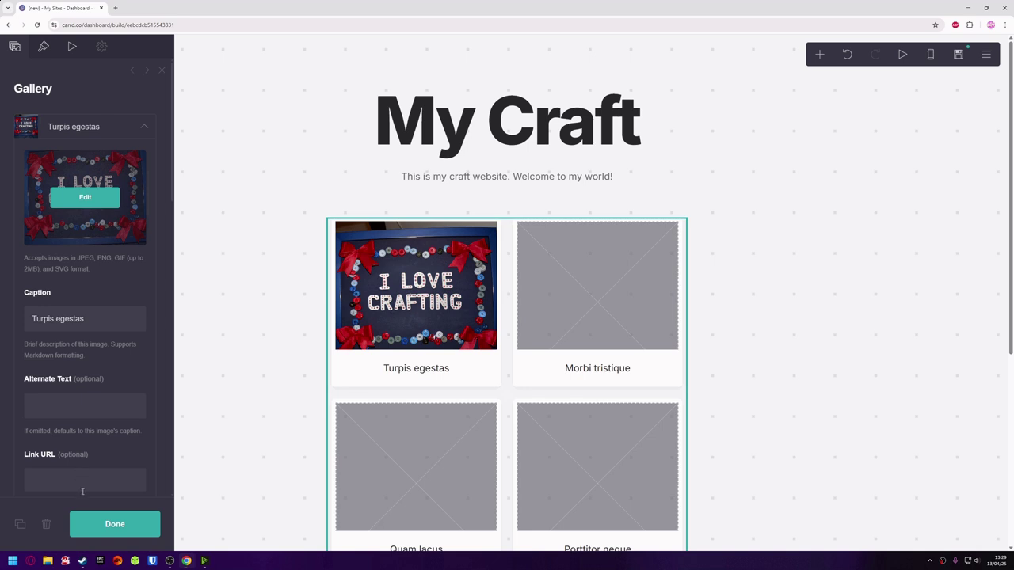
click(95, 524)
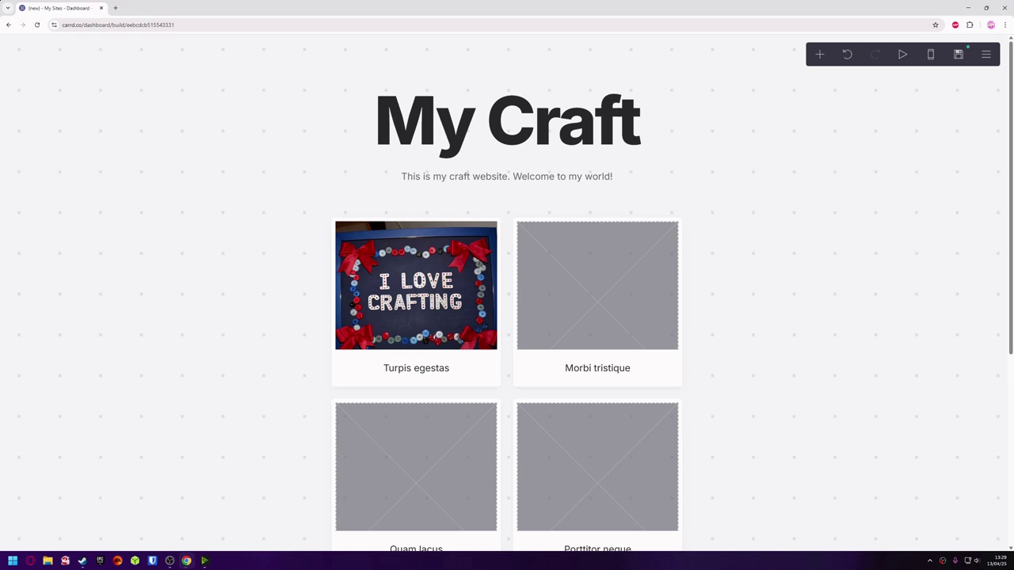
Replace the first card's caption 'Turpis egestas' with 'I love crafting!'.
click(426, 373)
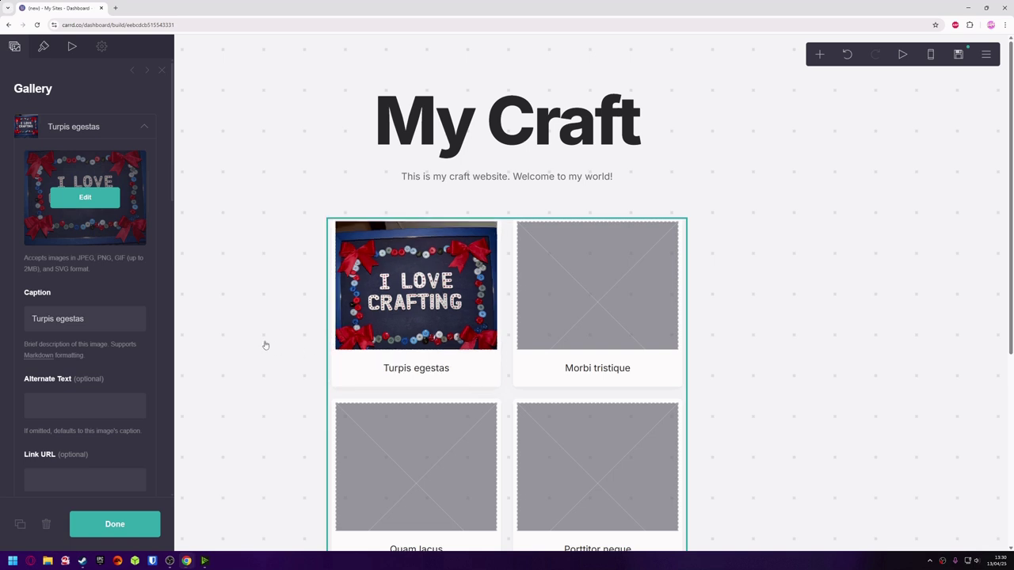
click(26, 316)
key(ctrl+a)
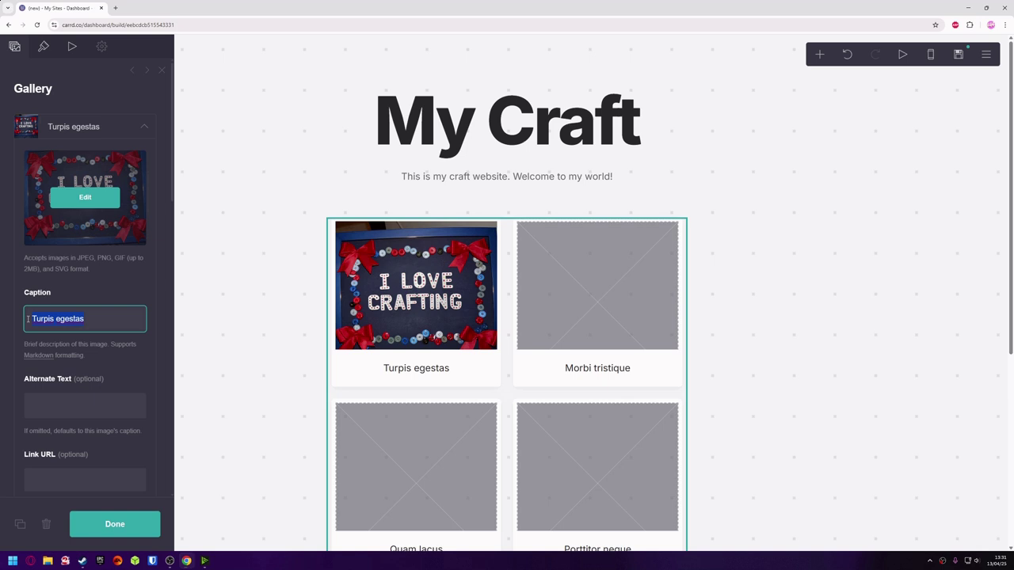
text(I love crafting!)
scroll(138, 432, down, 4)
scroll(134, 425, up, 2)
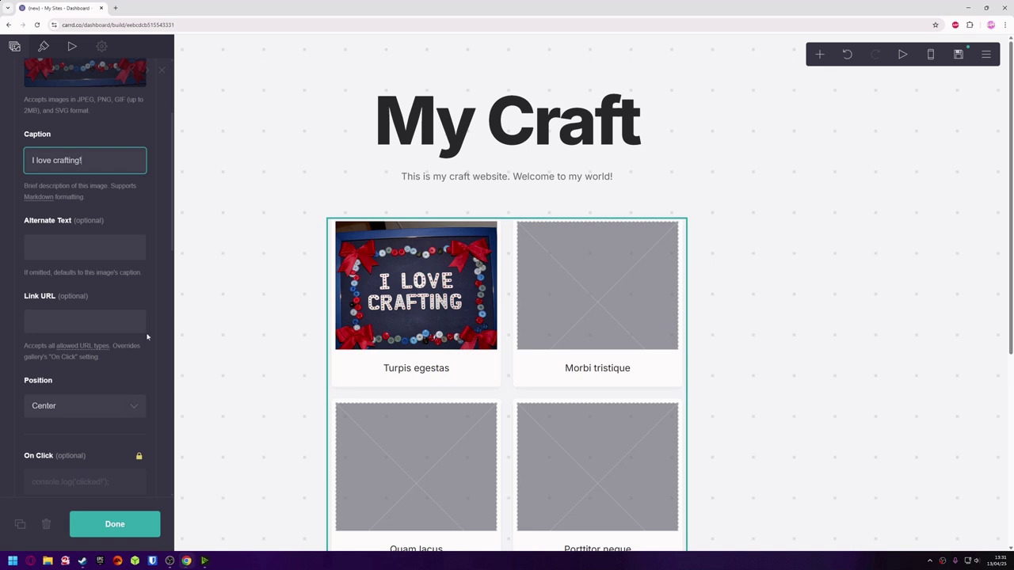
scroll(147, 337, down, 1)
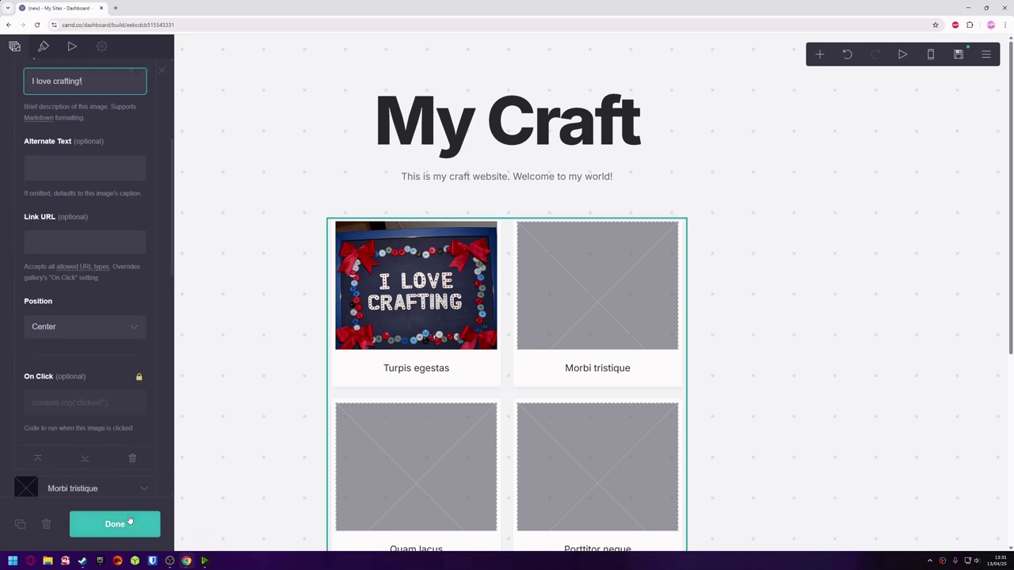
click(131, 524)
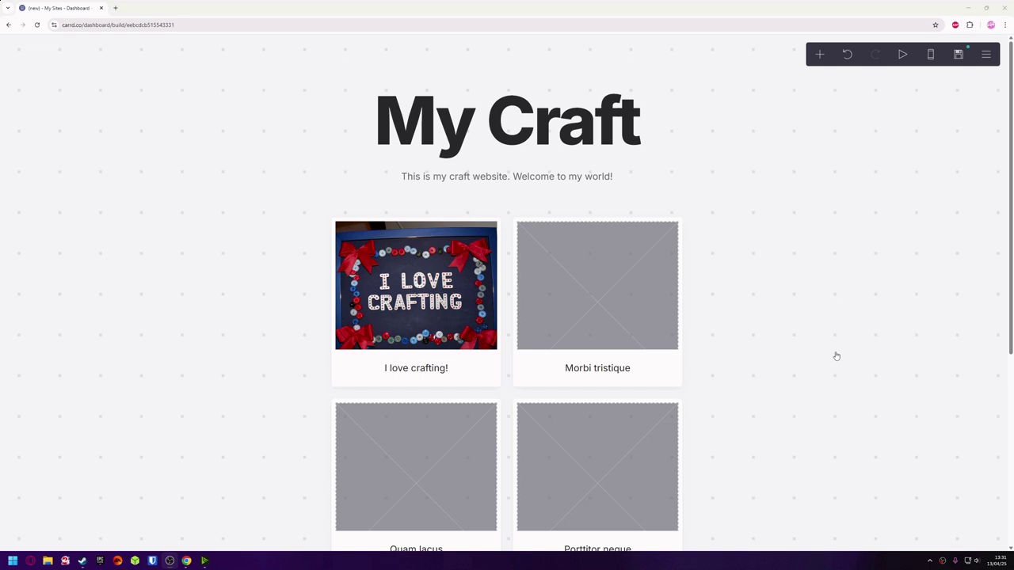
Save an offline draft with title 'My craft site' and description 'my craft site', then dismiss the confirmation.
click(957, 54)
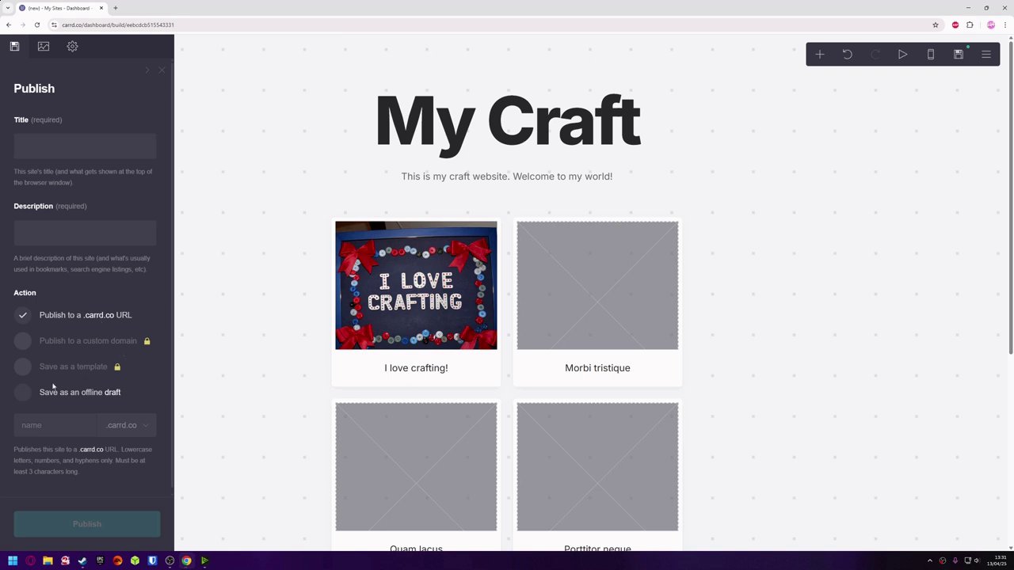
click(22, 393)
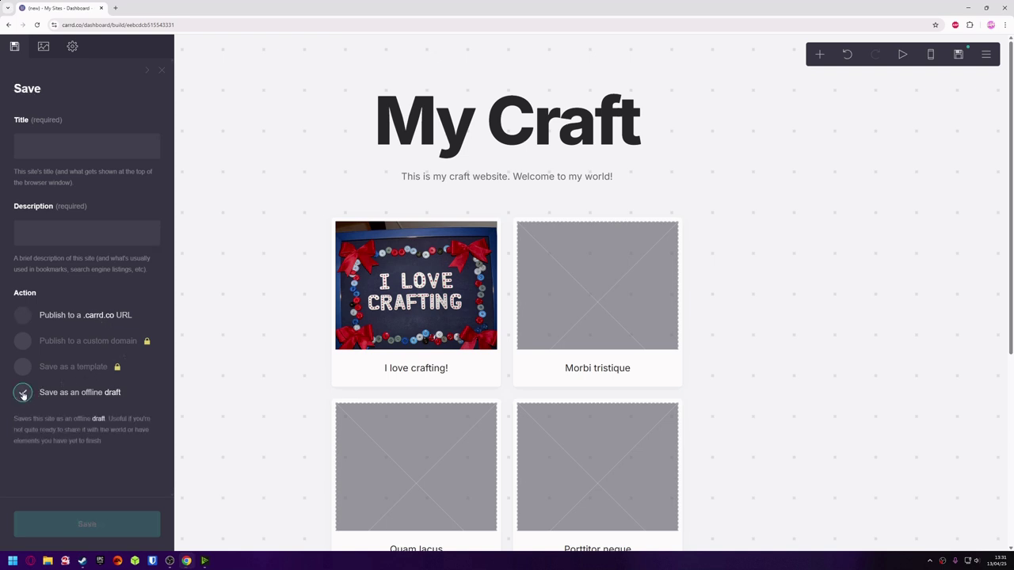
click(76, 147)
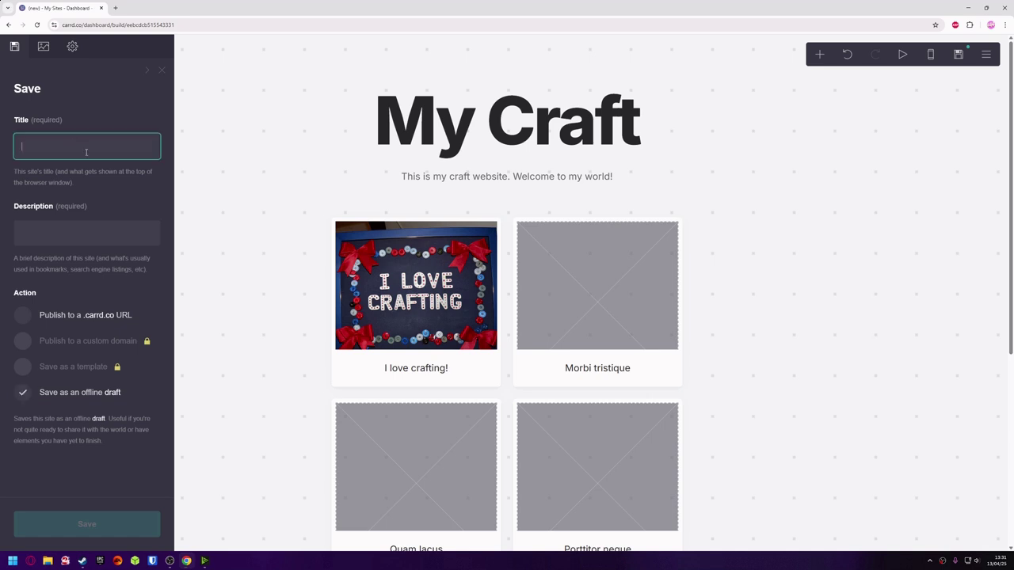
text(My craft site)
click(80, 237)
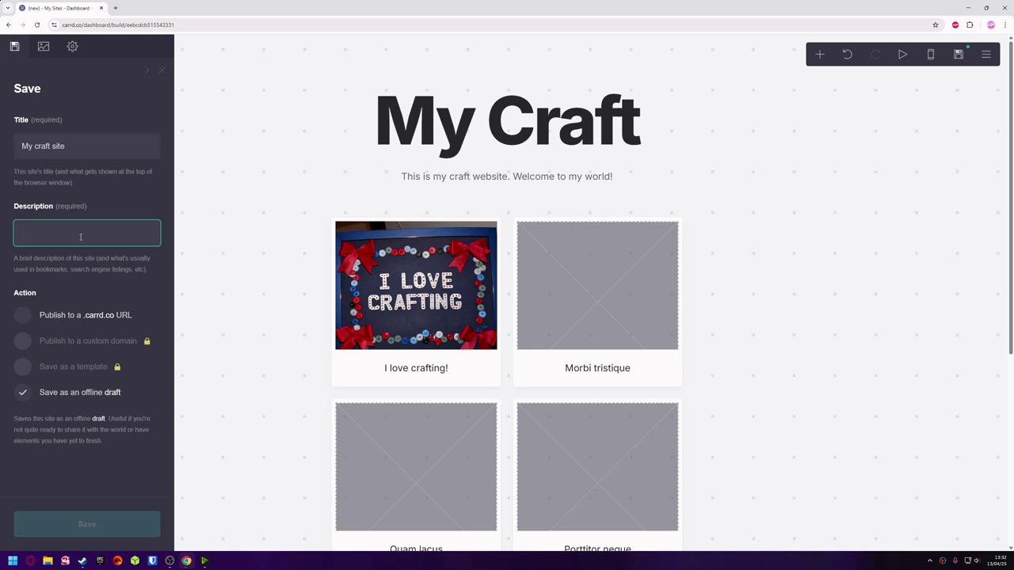
text(my craft site)
click(145, 456)
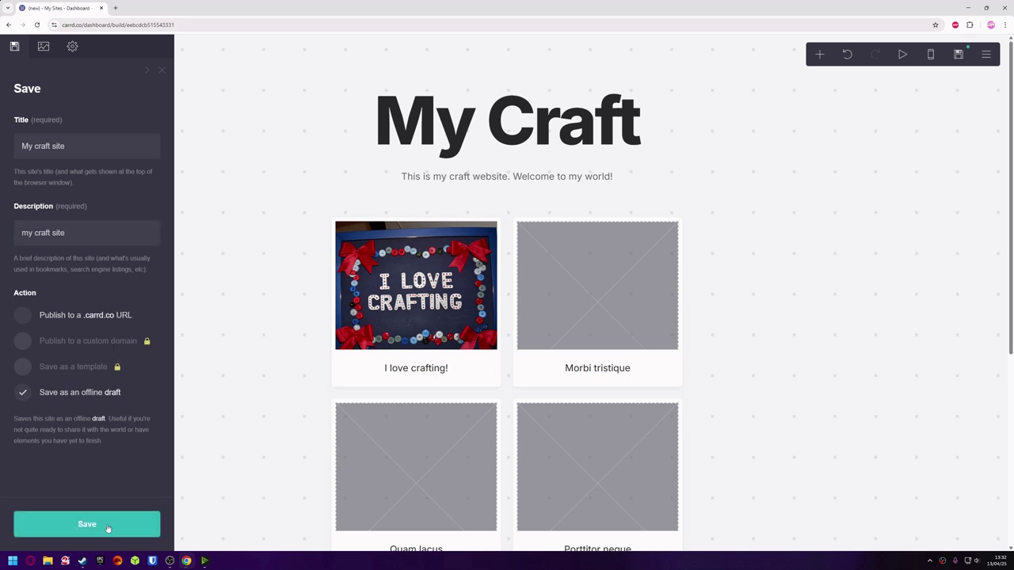
click(108, 525)
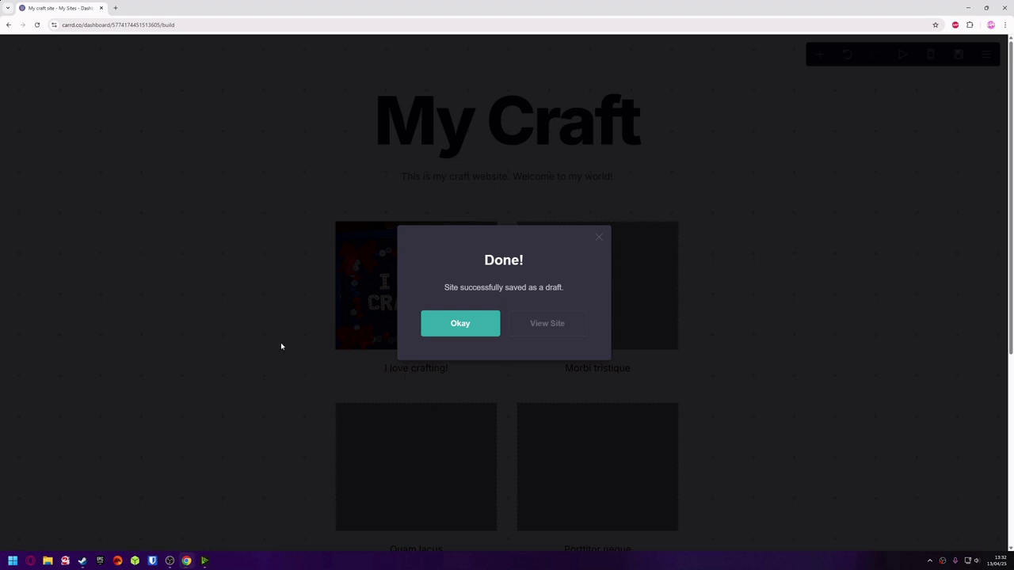
click(458, 326)
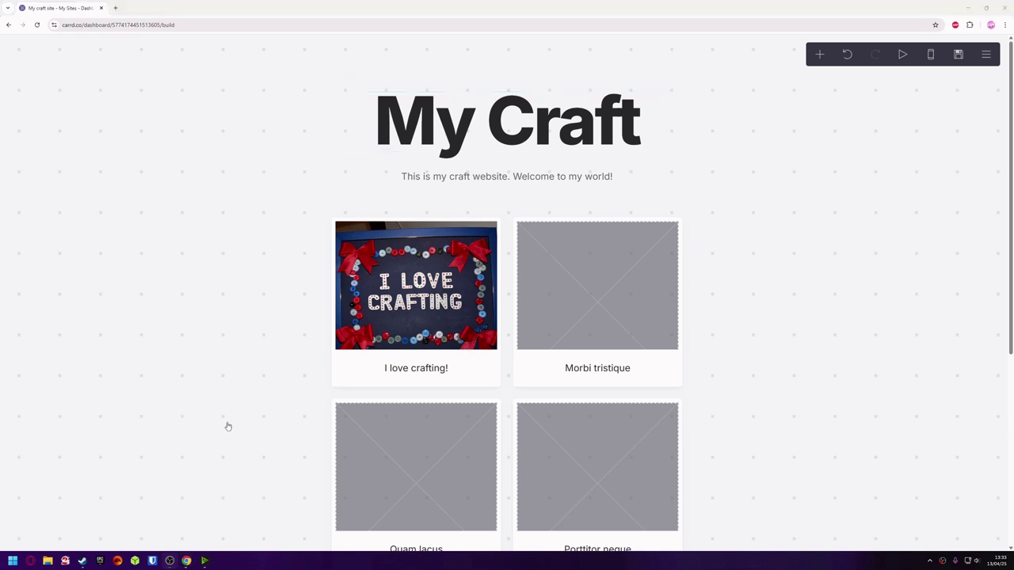
Upload a-craft-room-.png to the second gallery item (Morbi tristique), cropped to the whole photo.
click(588, 323)
click(583, 329)
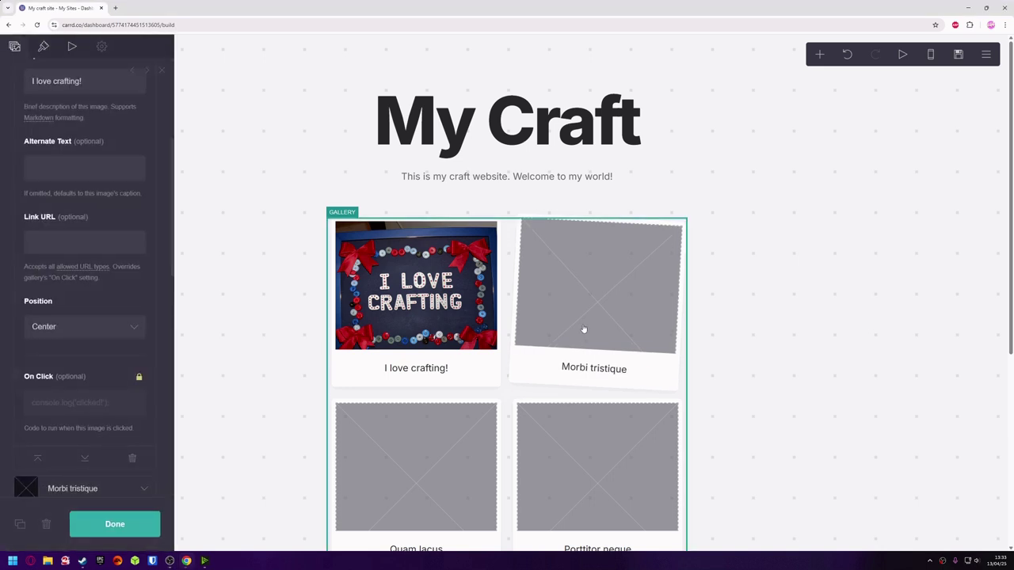
scroll(146, 111, up, 3)
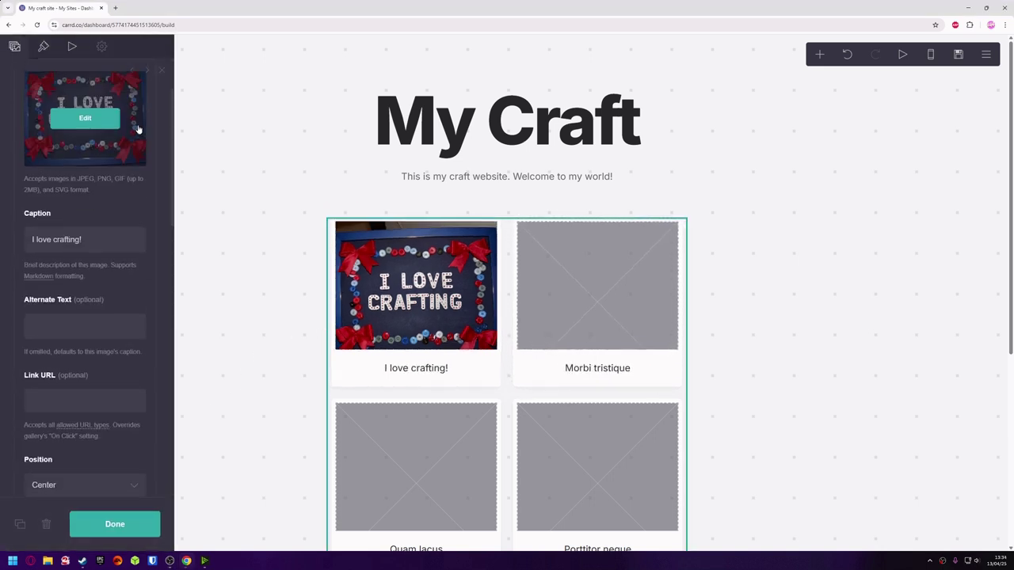
click(144, 127)
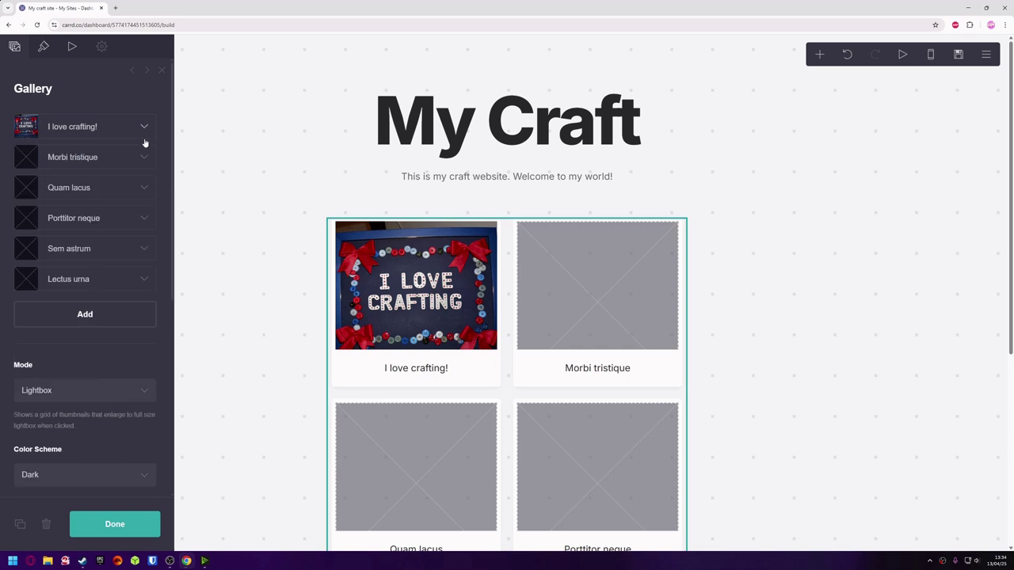
click(144, 159)
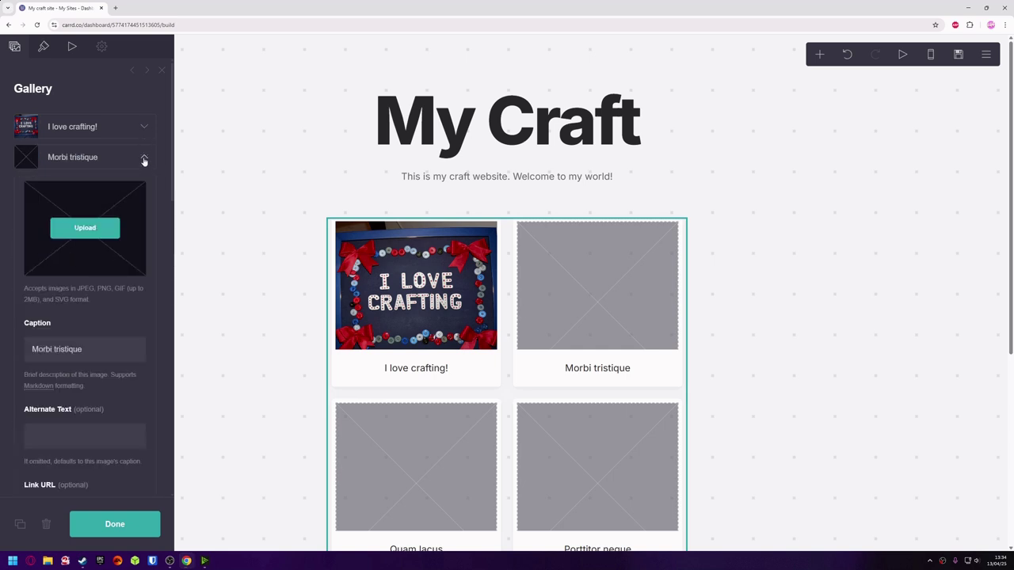
click(103, 228)
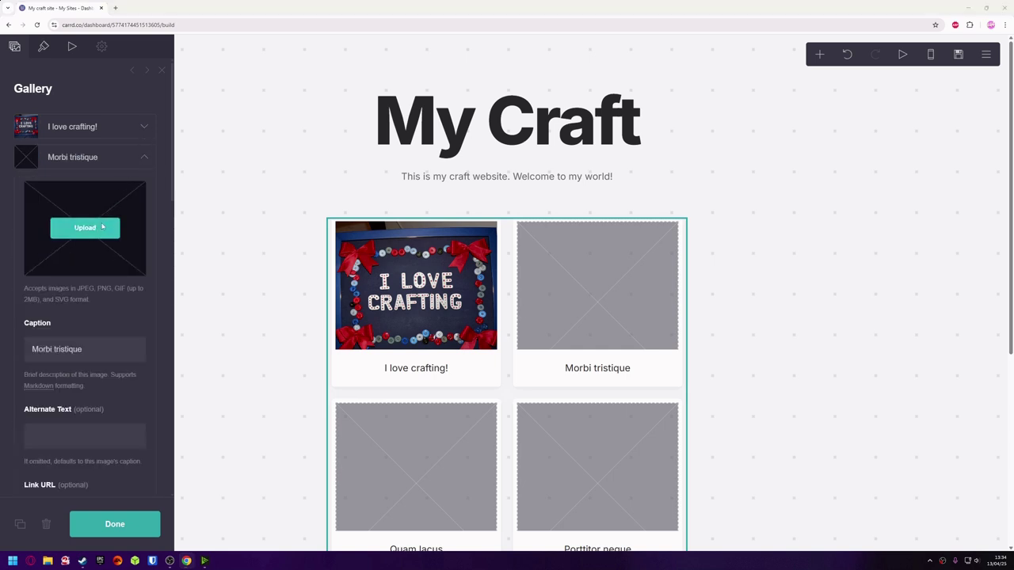
click(227, 79)
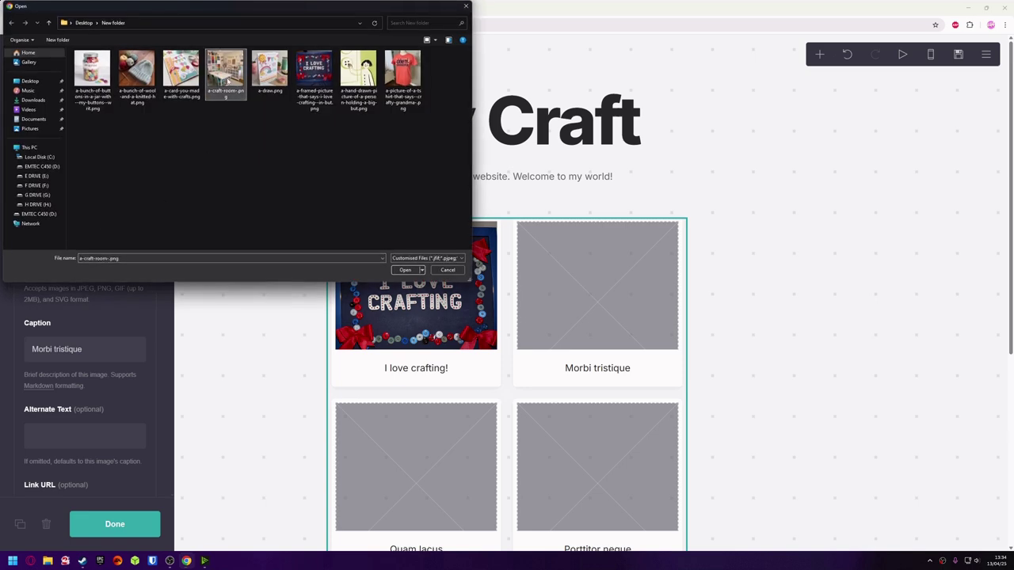
click(400, 271)
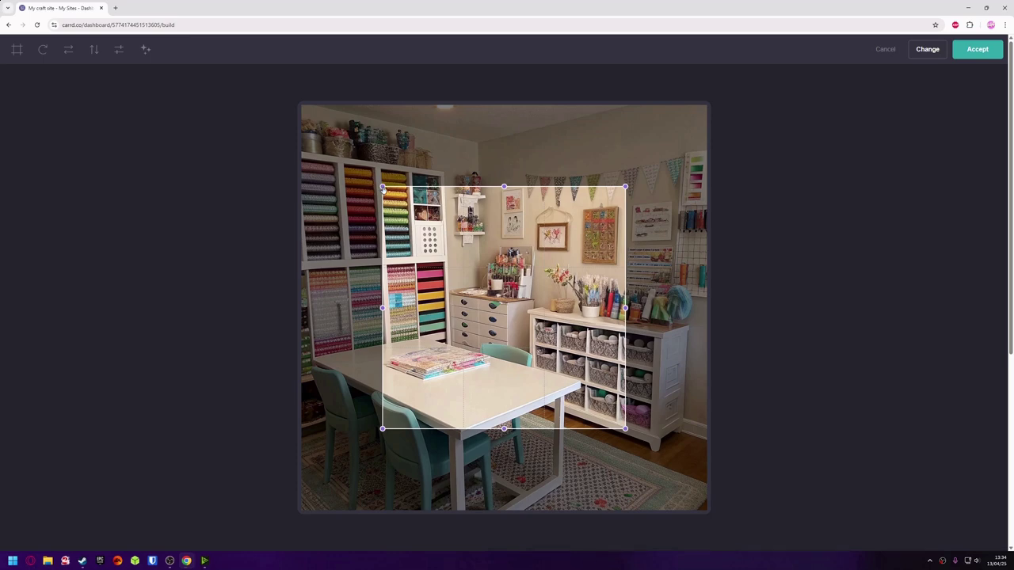
drag(383, 189, 287, 84)
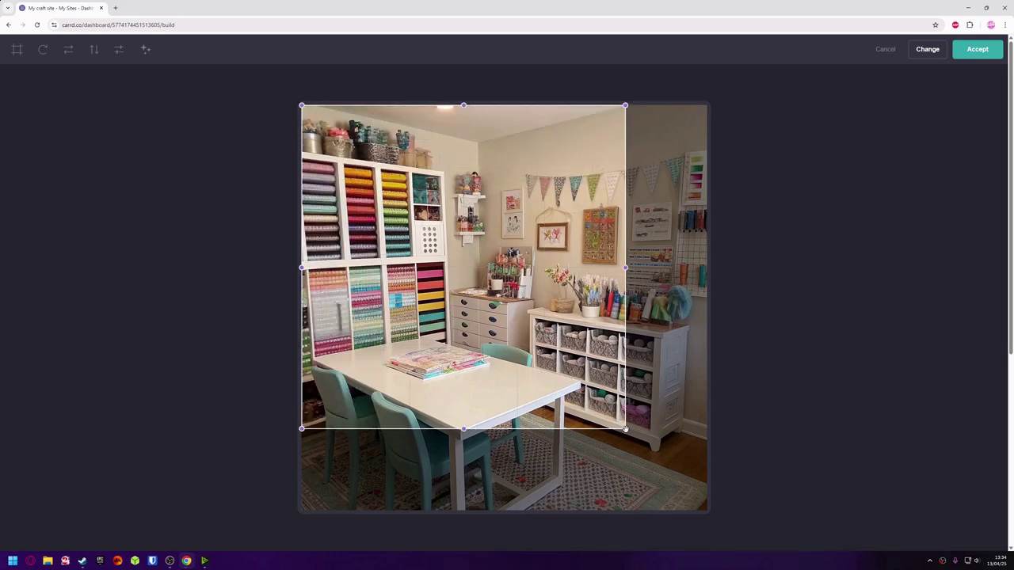
drag(625, 429, 733, 521)
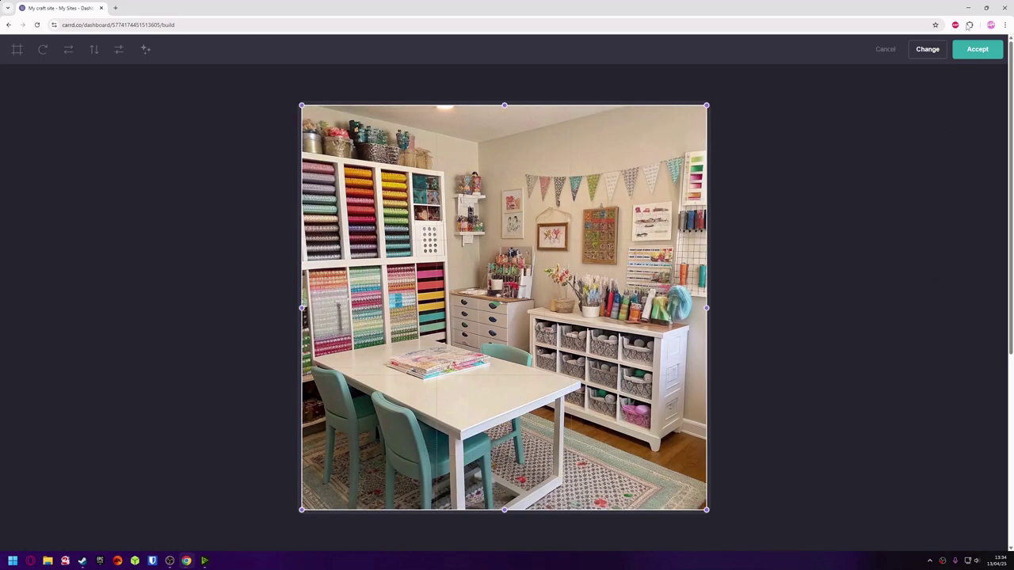
click(977, 51)
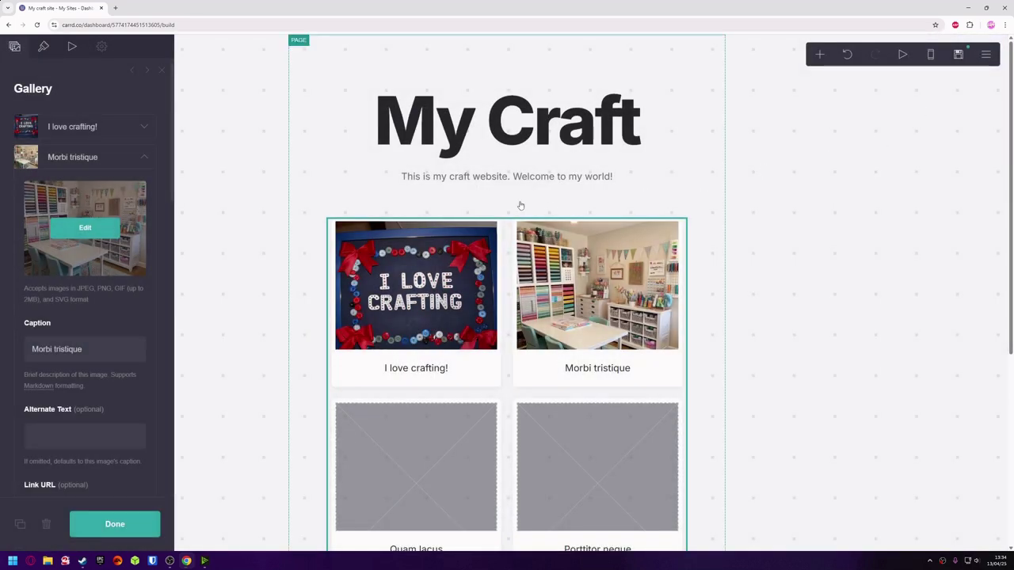
Replace the caption 'Morbi tristique' with 'My craft room'.
click(93, 348)
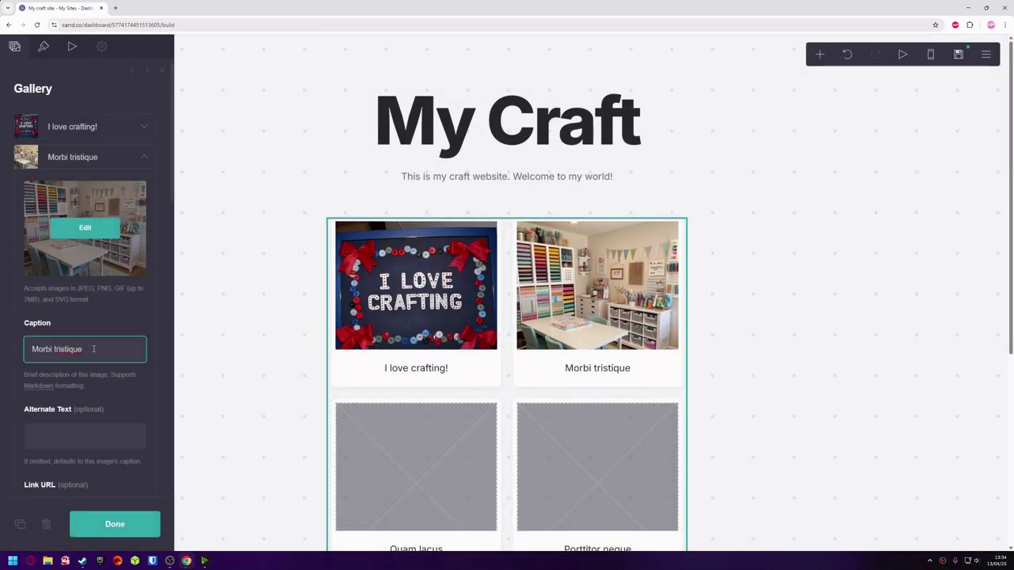
drag(94, 348, 30, 345)
text(My craft room)
drag(175, 210, 175, 299)
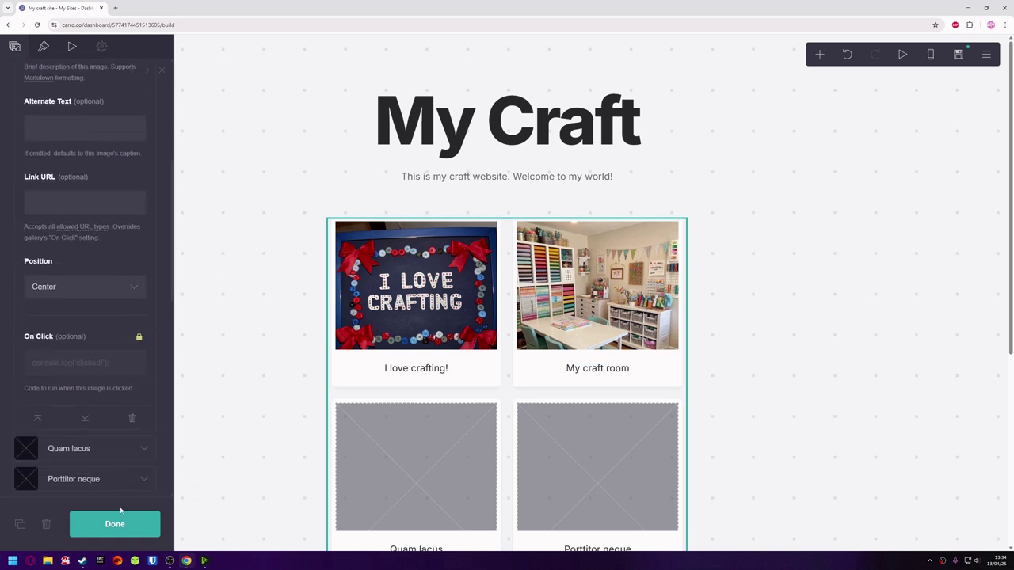
Finish the button jar item with the caption 'My stash of Buttons'.
click(115, 526)
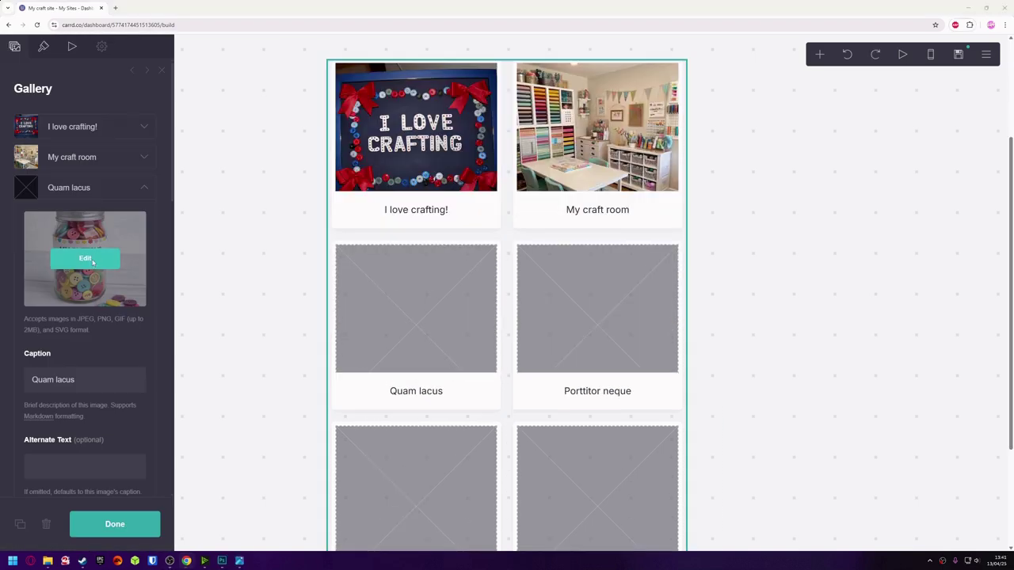
click(86, 259)
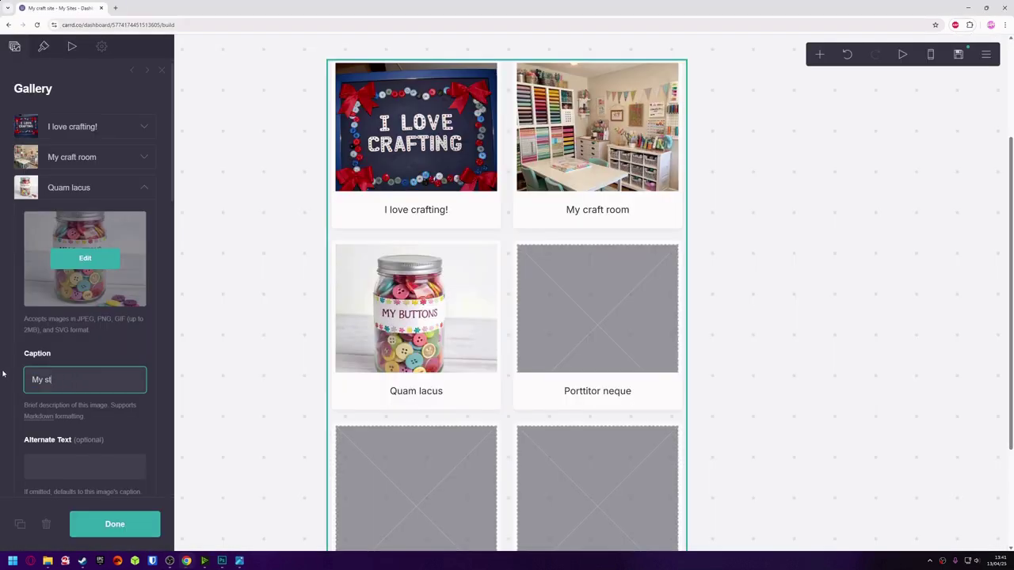
text(ash of Buttons)
click(146, 191)
Caption the fourth item's knitting photo 'I also like knitting'.
click(144, 217)
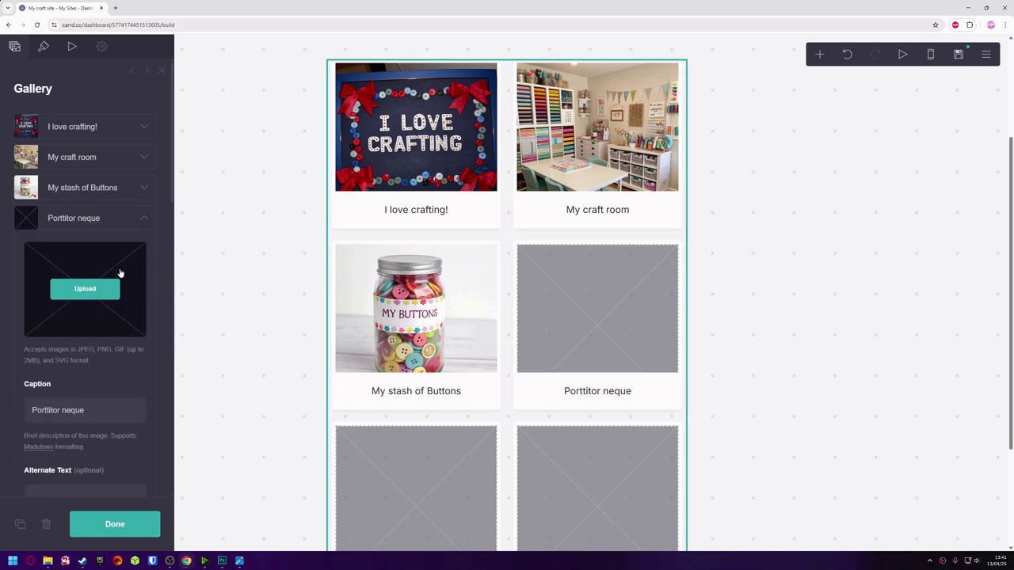
click(107, 288)
double_click(447, 76)
drag(302, 105, 624, 428)
text(I also like knitting)
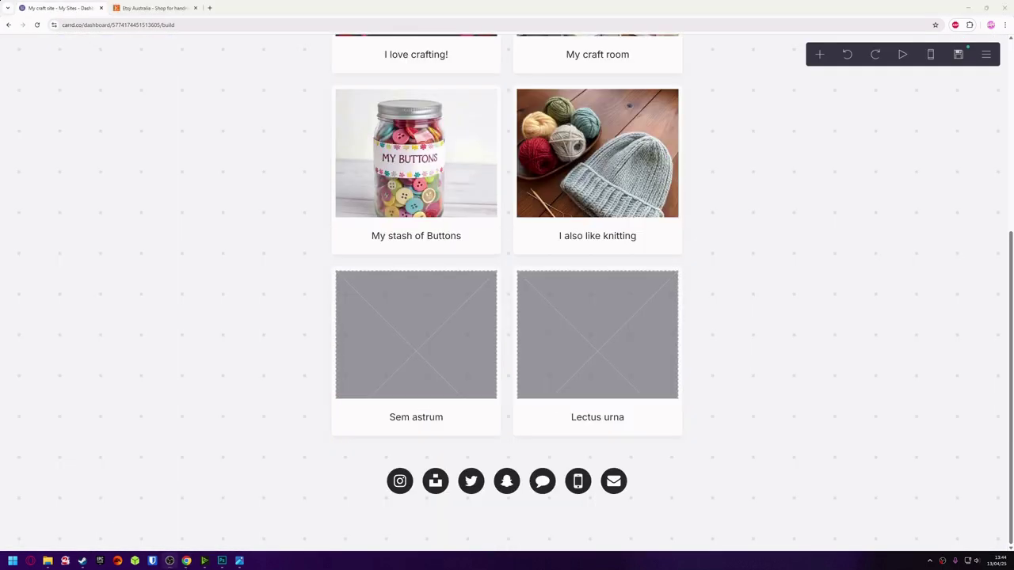
Load the rainbow card picture into the Sem astrum item and begin widening its crop.
click(379, 357)
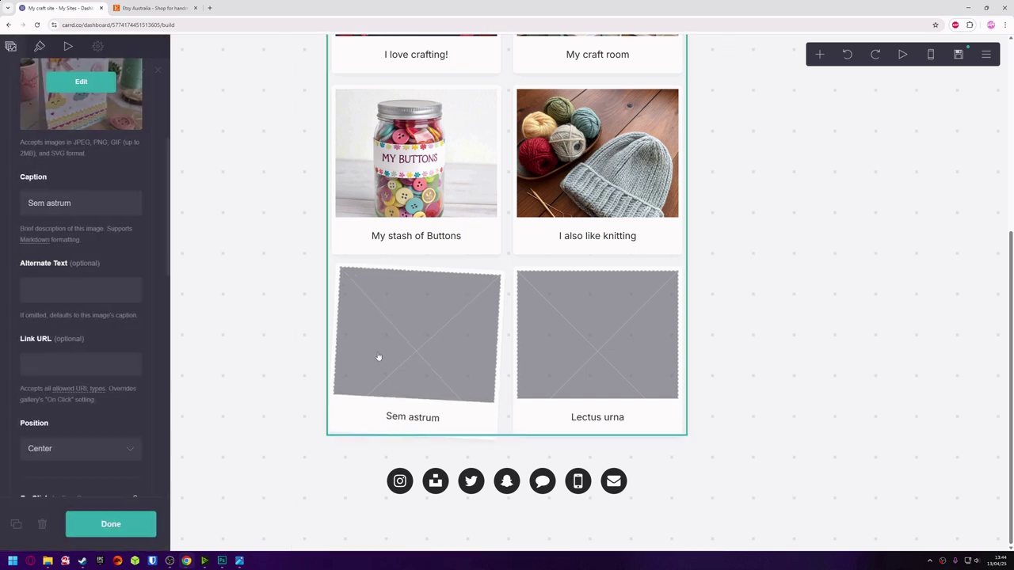
click(85, 82)
click(92, 75)
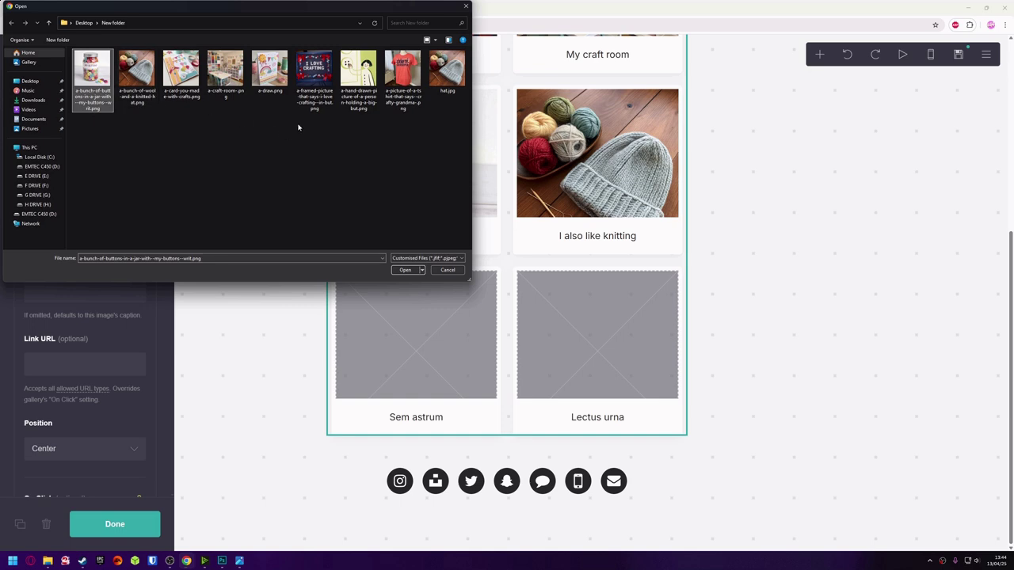
click(269, 70)
click(405, 270)
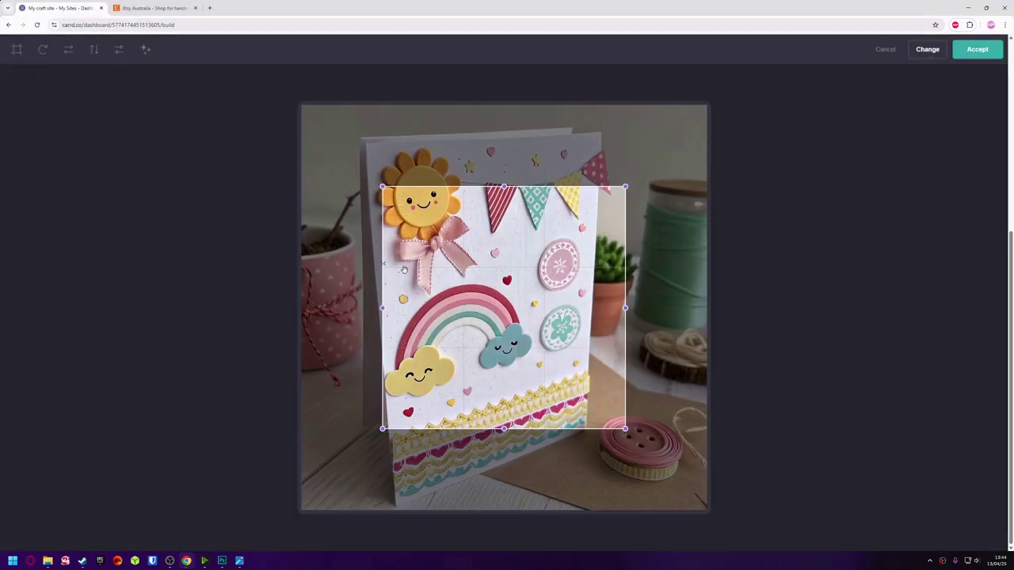
drag(381, 185, 302, 105)
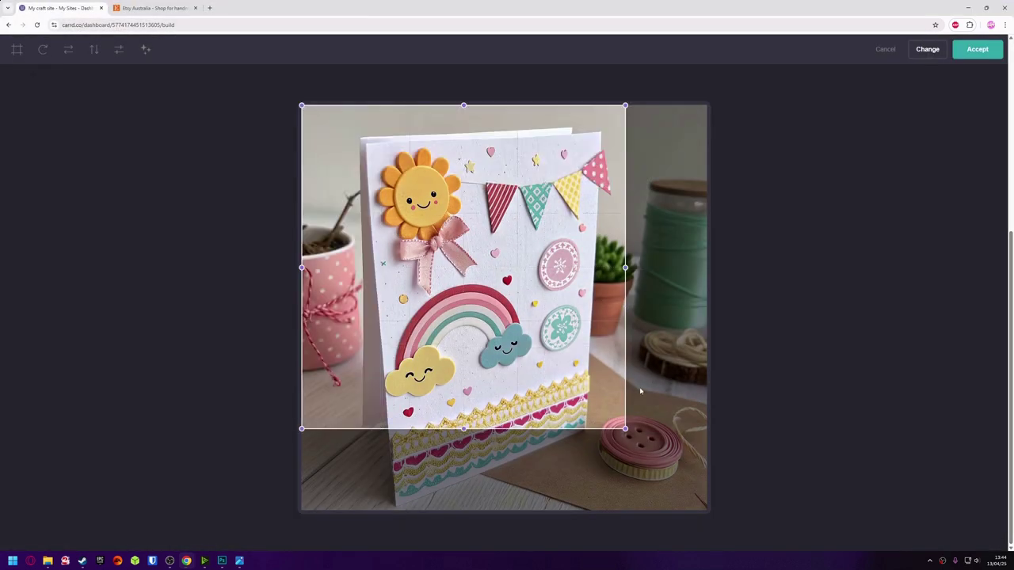
Accept the full-image crop of the rainbow card and caption it 'This is my Etsy shop'.
drag(625, 429, 752, 560)
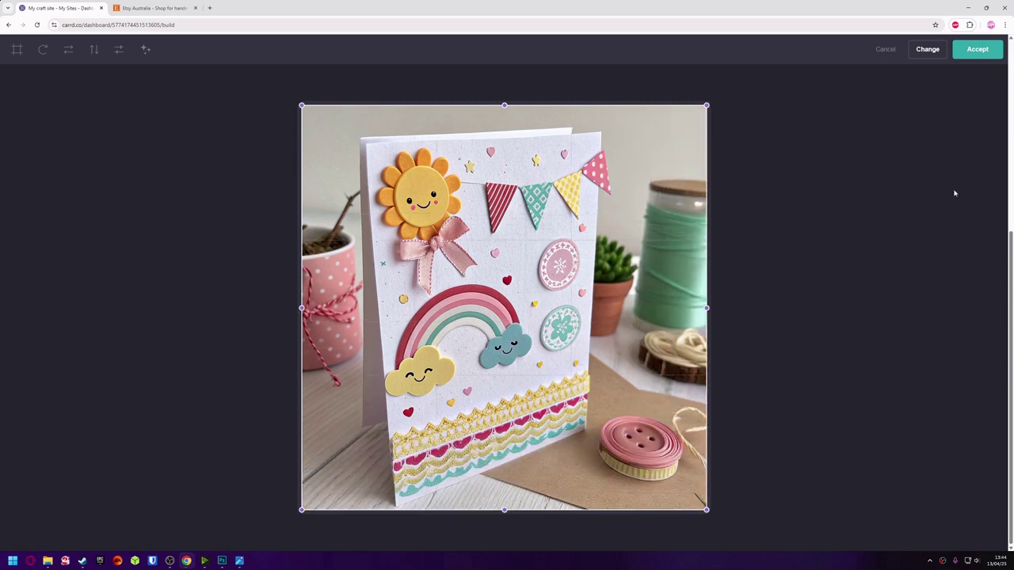
click(977, 51)
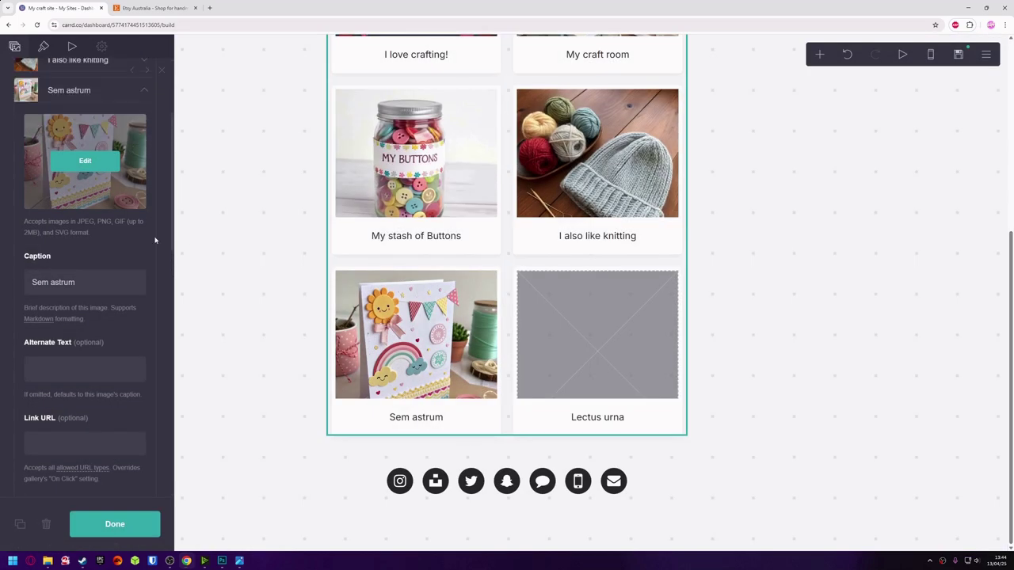
drag(111, 272, 11, 280)
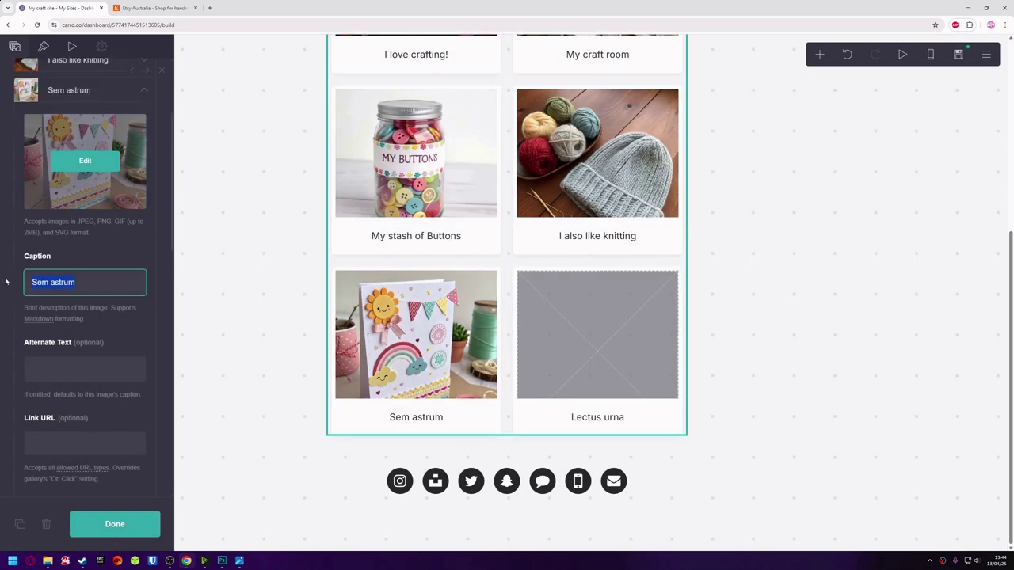
text(EW)
key(BackSpace)
key(BackSpace)
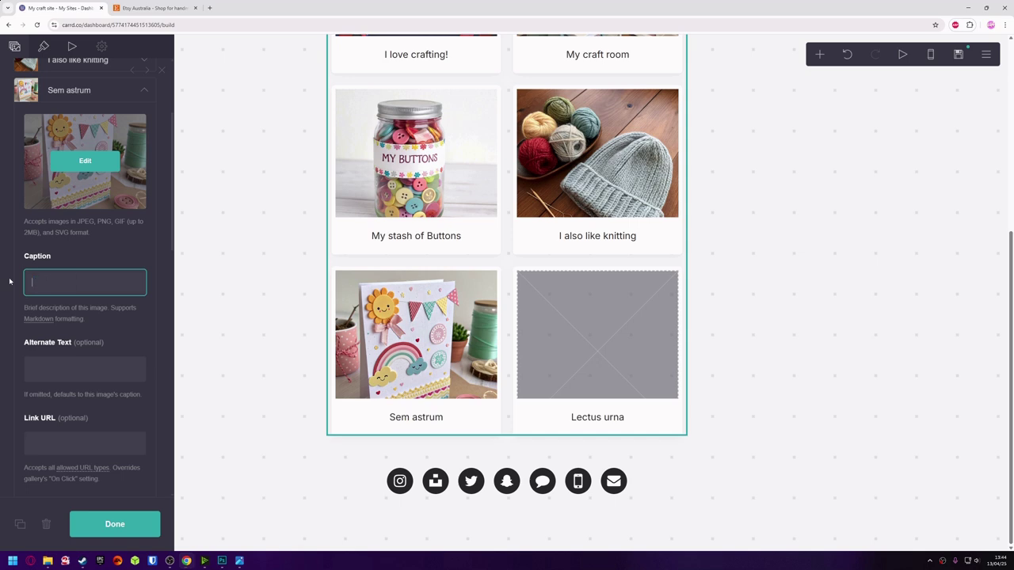
text(THis is my Ets)
key(BackSpace)
key(BackSpace)
key(BackSpace)
key(BackSpace)
key(BackSpace)
key(BackSpace)
key(BackSpace)
key(BackSpace)
key(BackSpace)
key(BackSpace)
key(BackSpace)
key(BackSpace)
key(BackSpace)
text(This is my Etsy shop)
scroll(54, 433, down, 1)
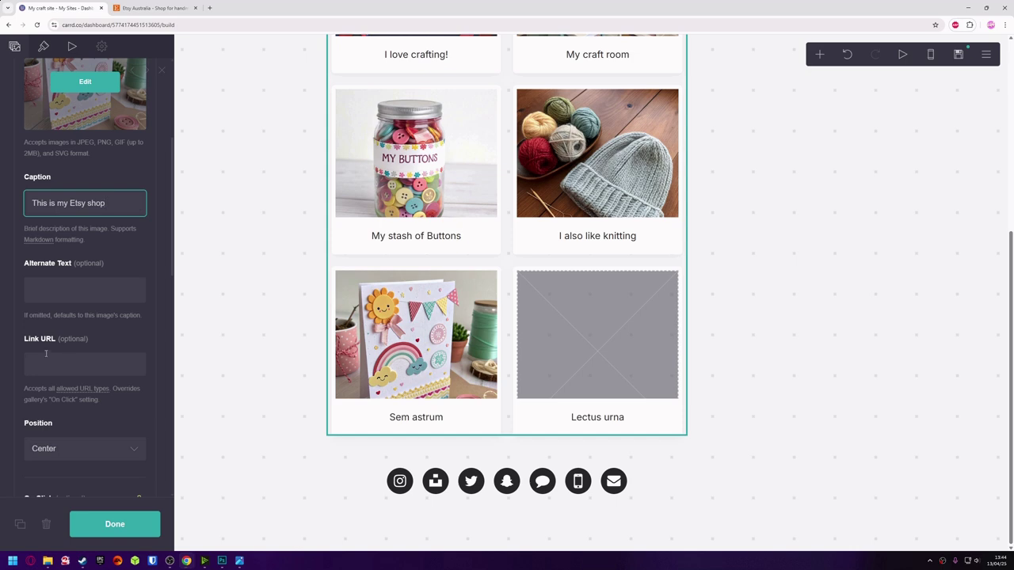
click(44, 363)
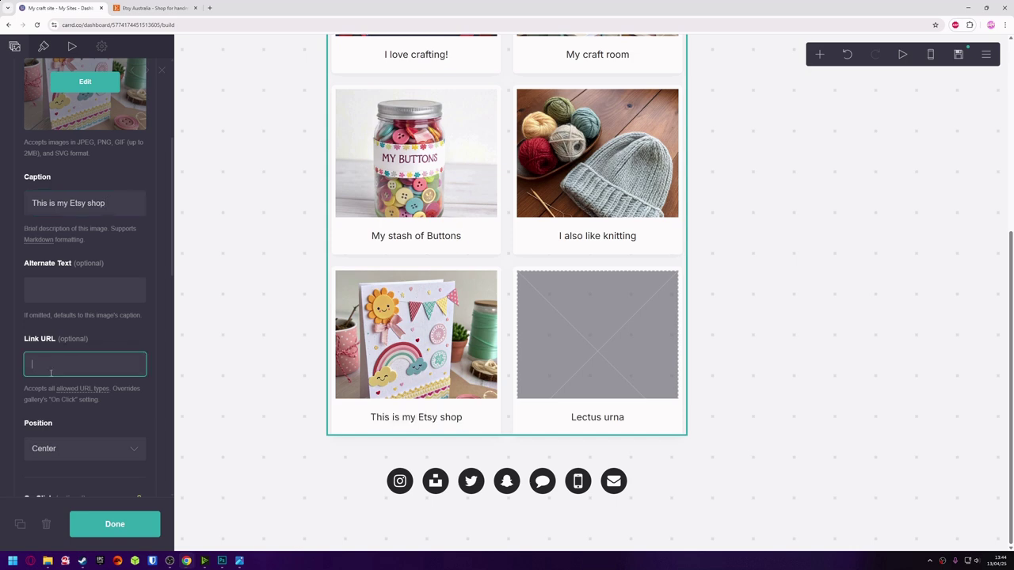
text(https://www.etsy.com/)
scroll(147, 372, down, 2)
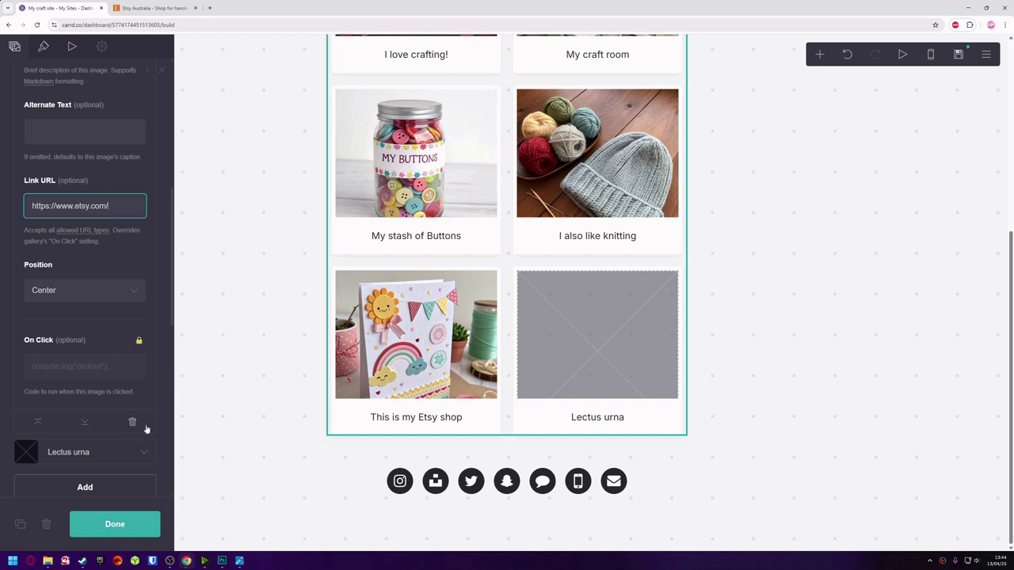
click(135, 523)
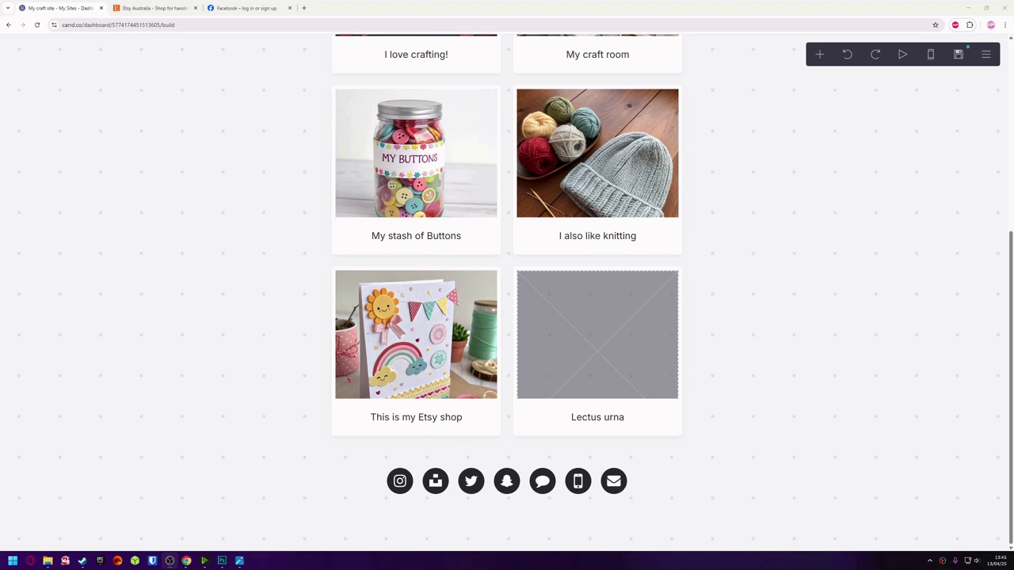
Upload a new picture to the Lectus urna gallery item, cropped to the whole image.
click(644, 338)
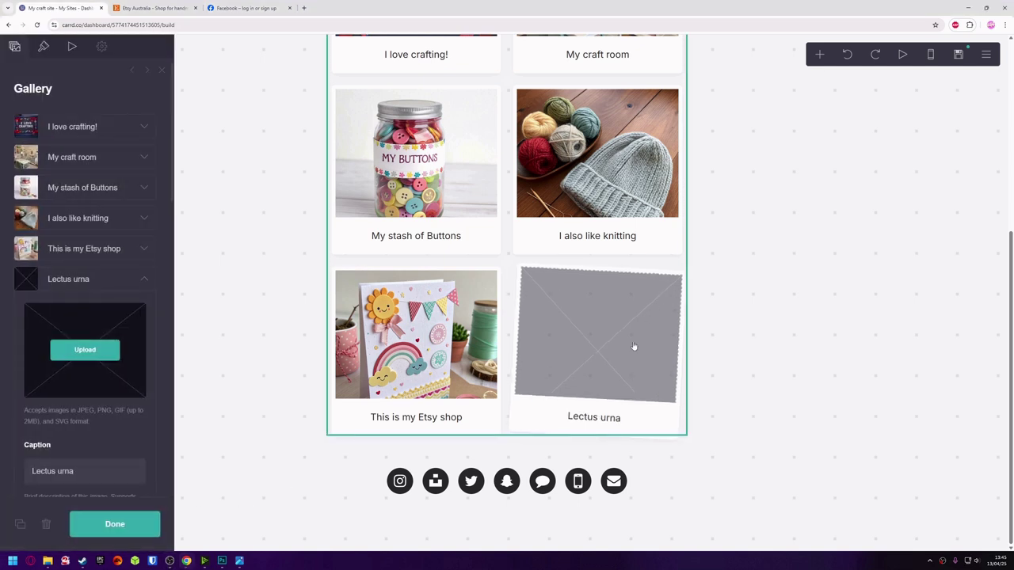
click(47, 355)
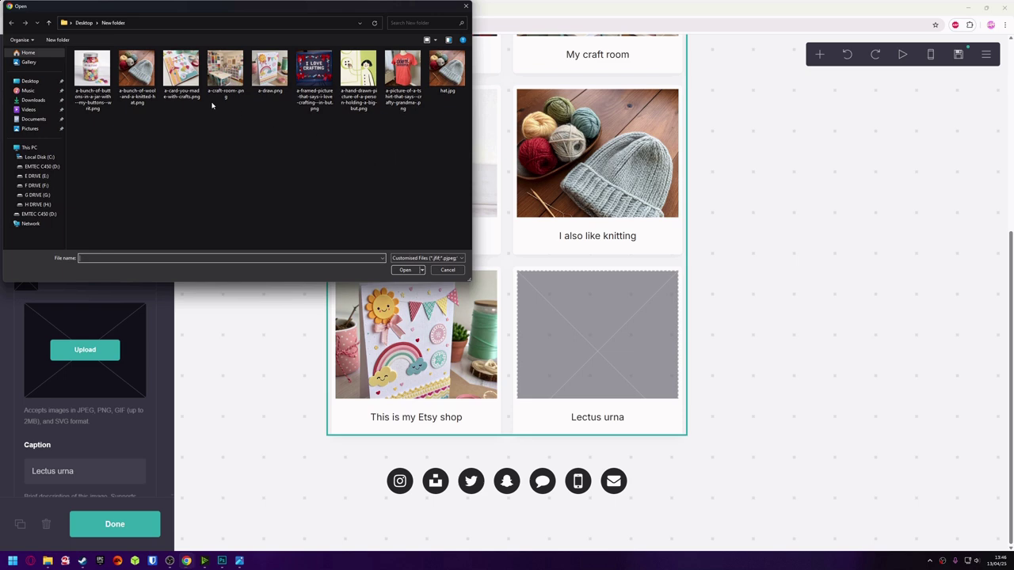
click(181, 75)
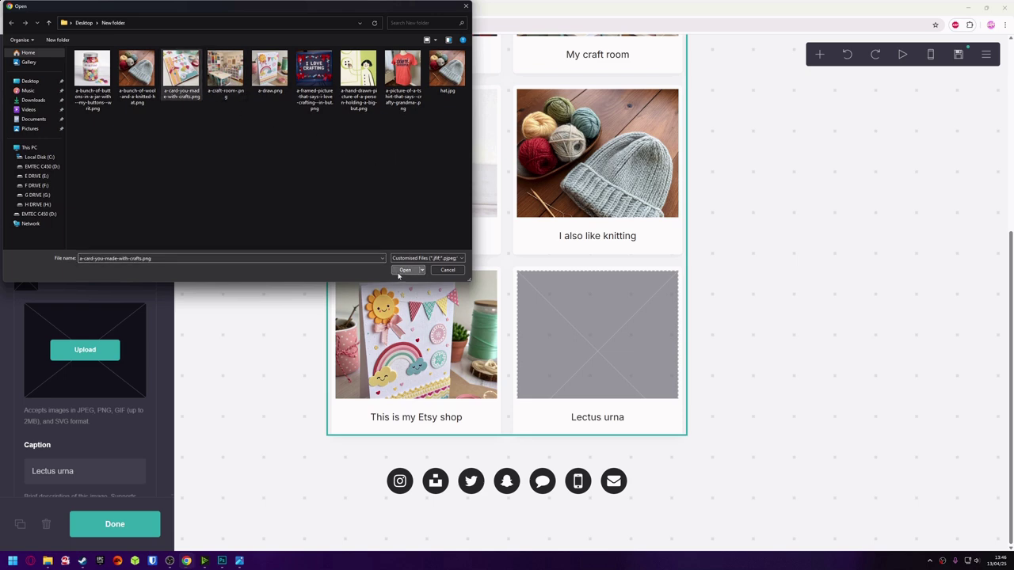
click(400, 272)
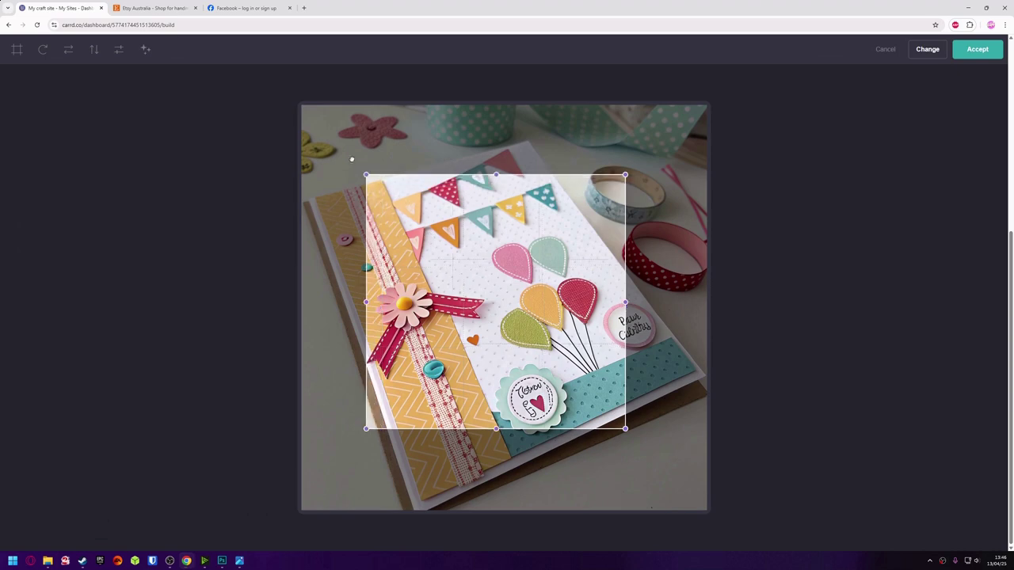
drag(365, 174, 300, 103)
drag(624, 429, 706, 510)
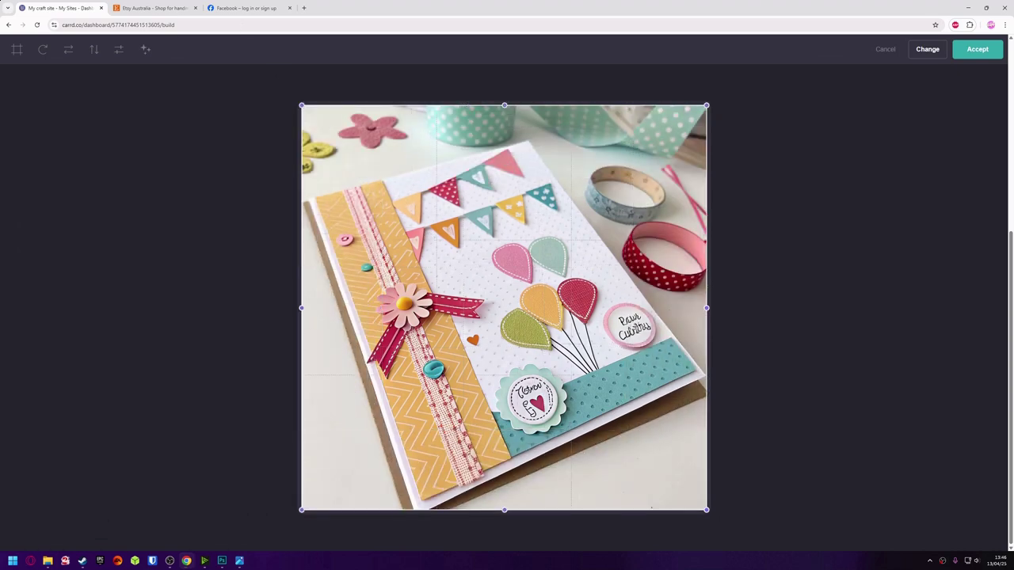
click(977, 49)
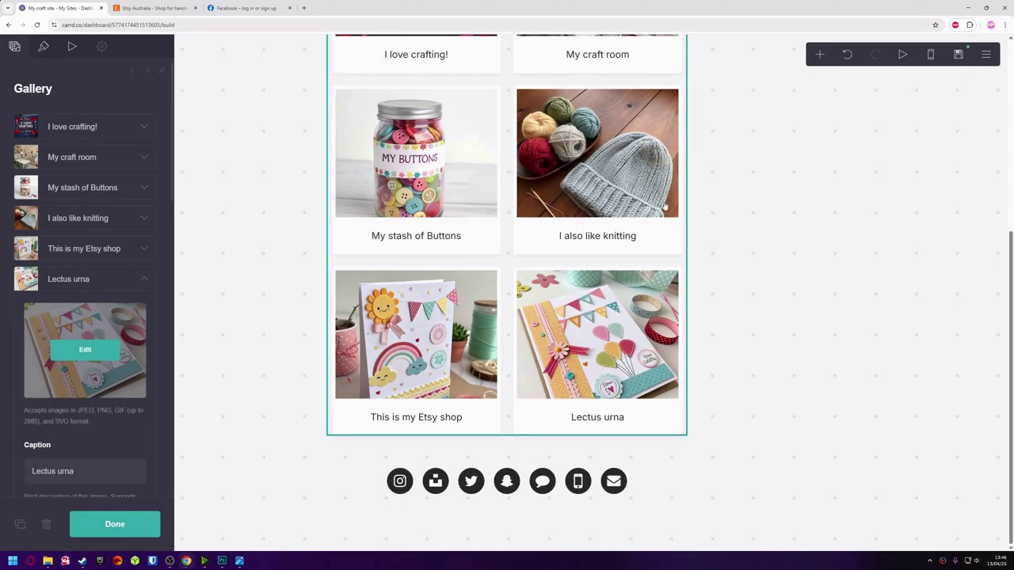
scroll(100, 449, down, 1)
click(68, 398)
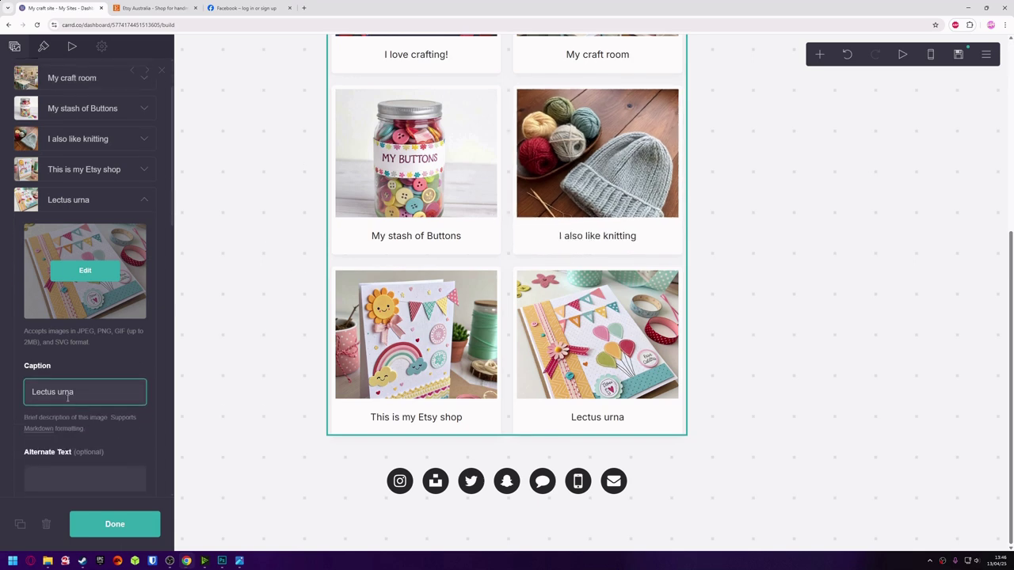
drag(103, 398, 11, 394)
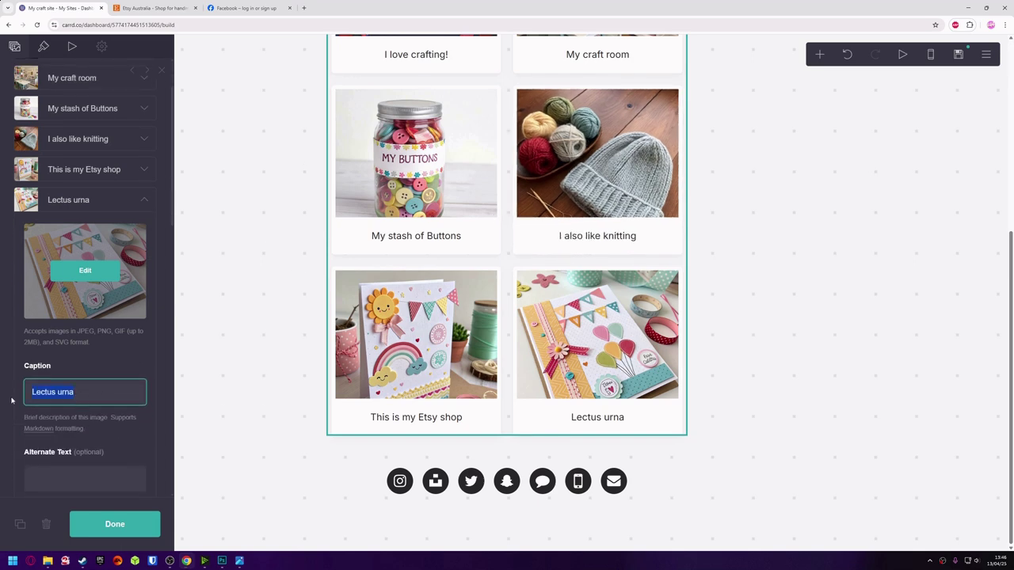
text(This is my Facebook page)
scroll(87, 357, down, 3)
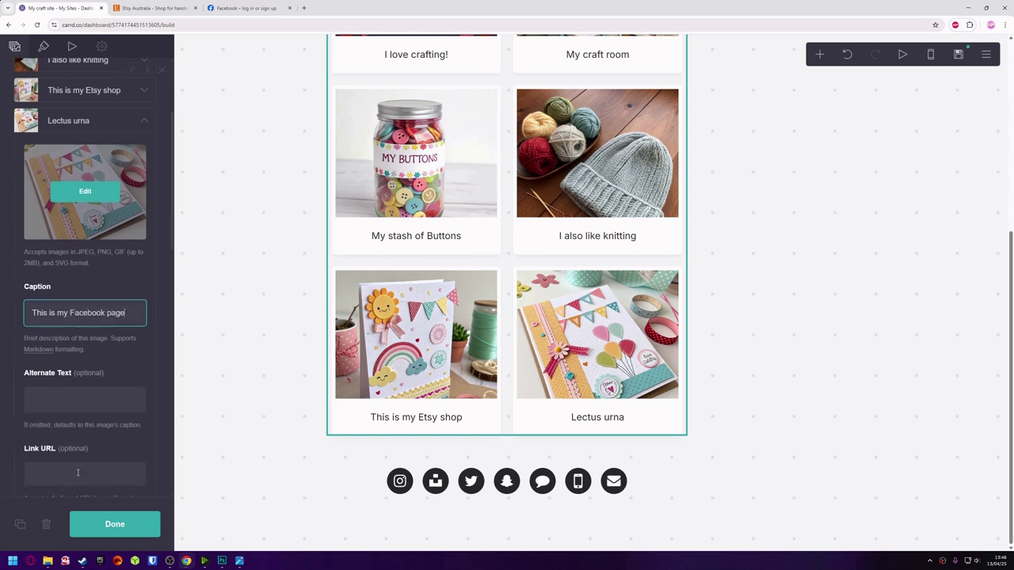
click(61, 313)
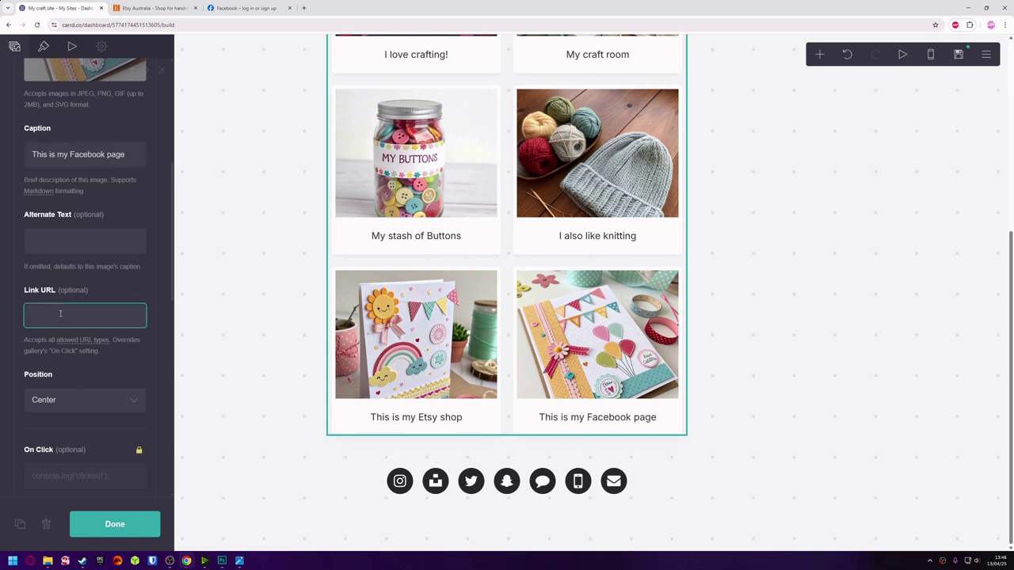
text(https://www.facebook.com/)
click(114, 525)
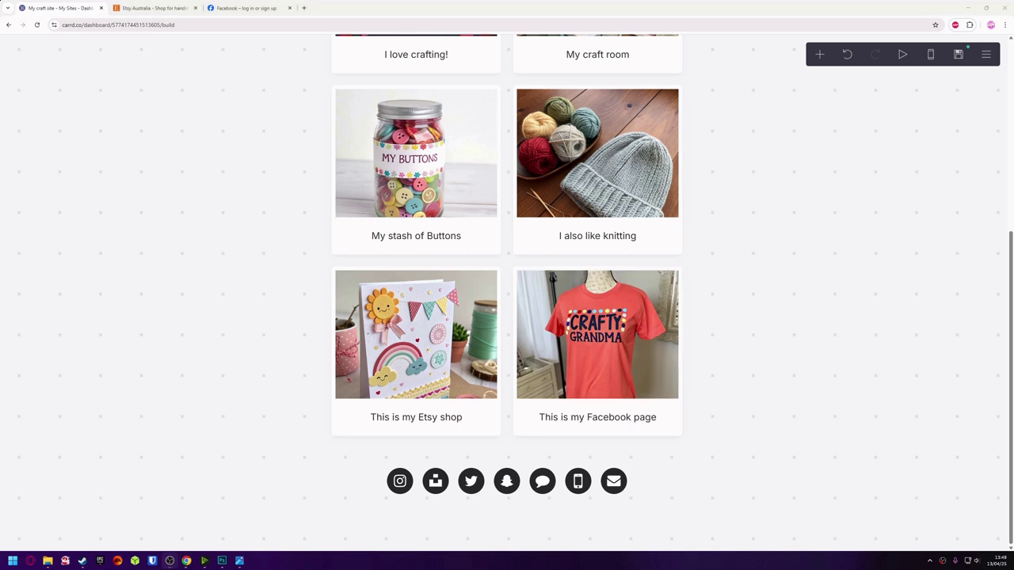
Add a new gallery item with the card-made-with-crafts picture, cropped to the full image.
click(390, 424)
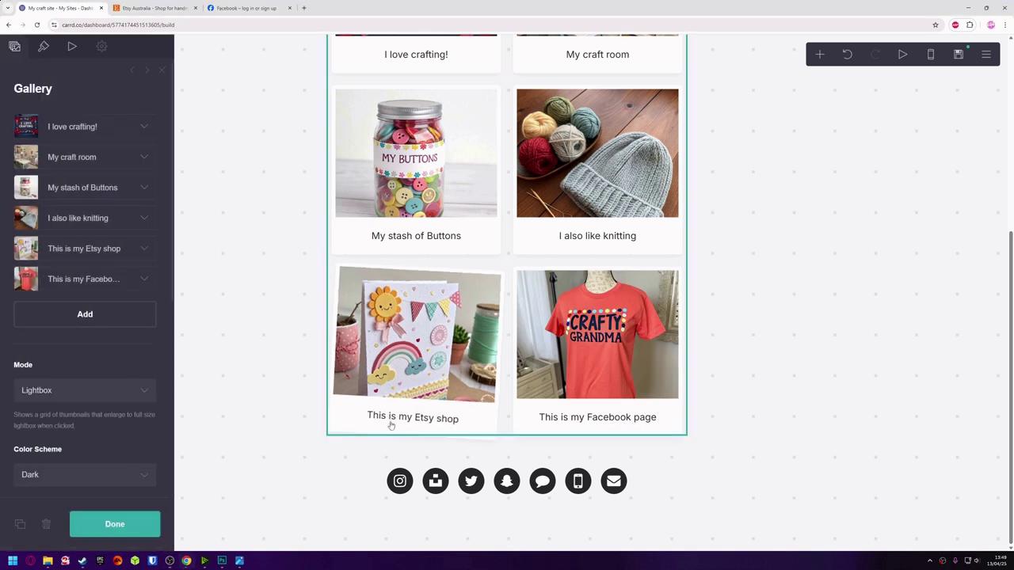
click(85, 316)
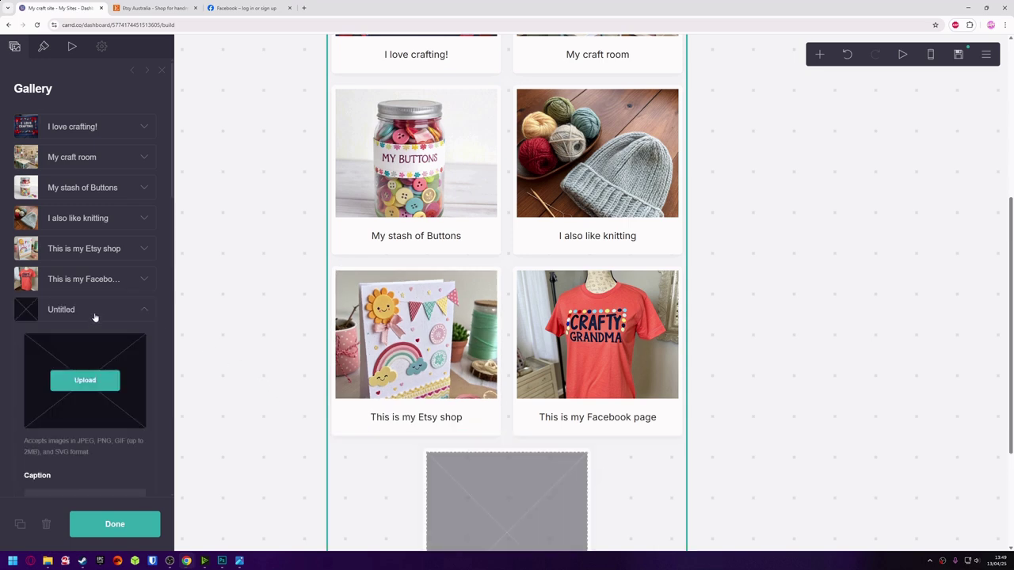
scroll(324, 367, down, 2)
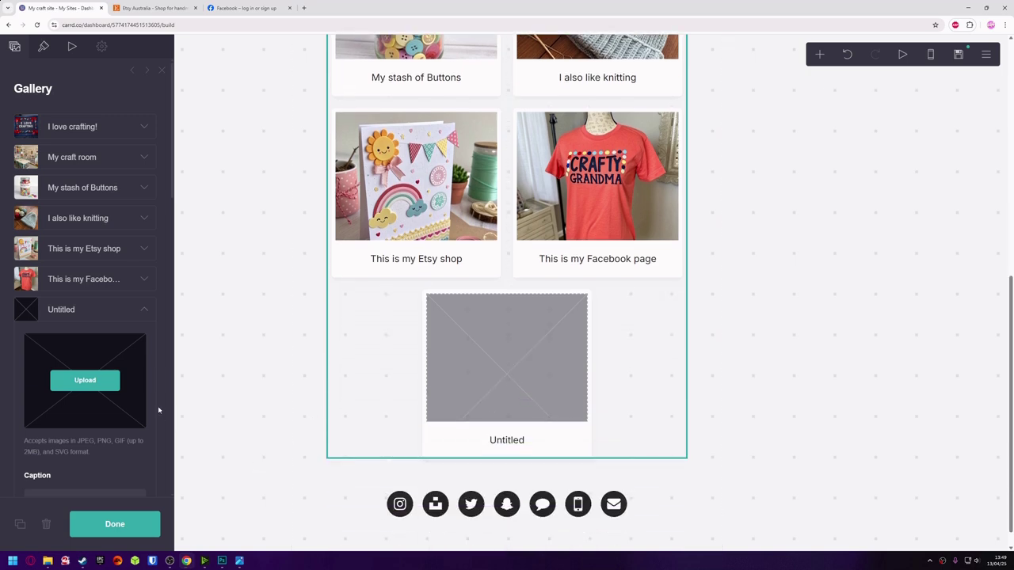
scroll(142, 405, down, 1)
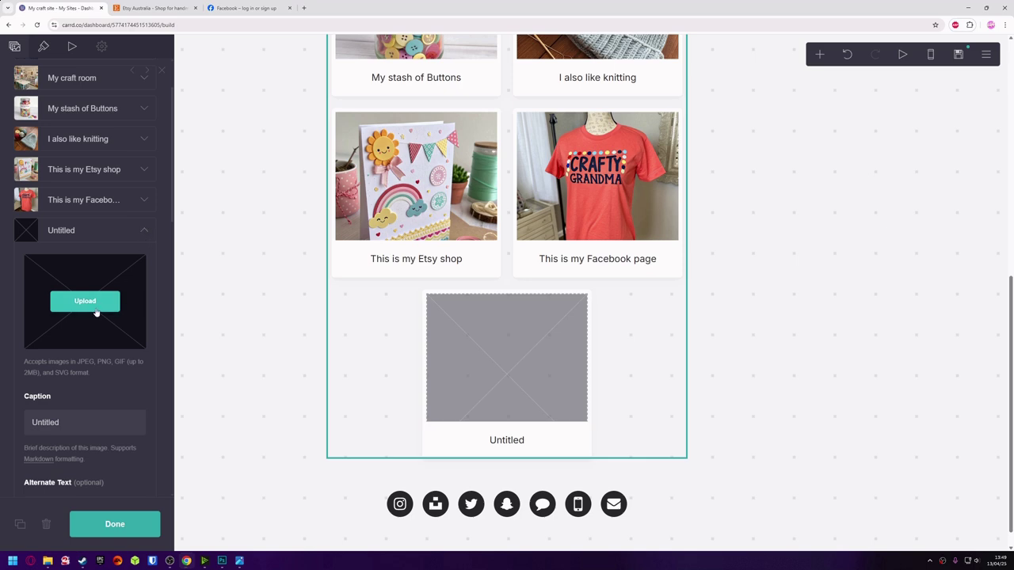
click(96, 311)
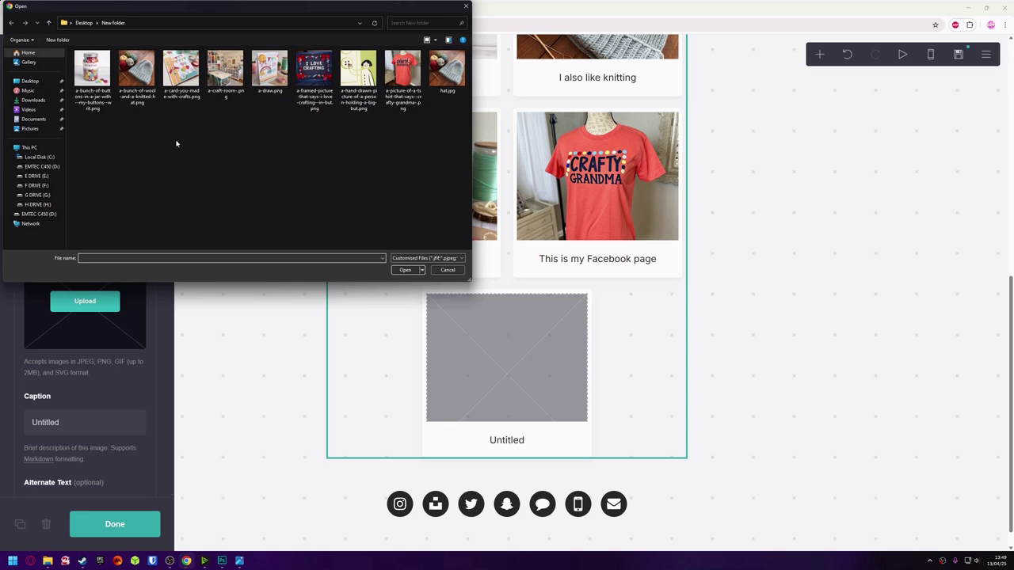
click(180, 71)
click(404, 270)
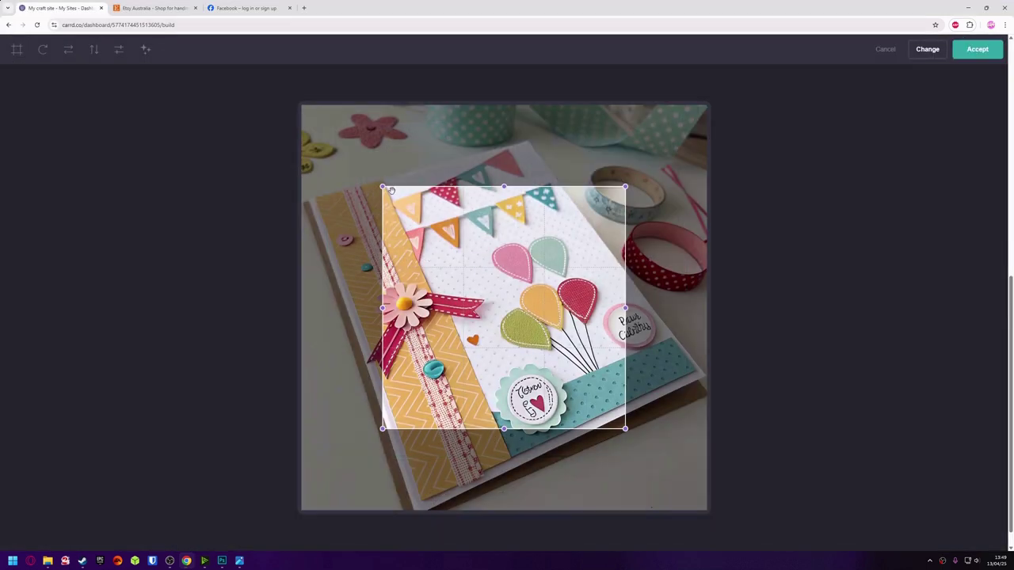
drag(391, 190, 302, 106)
drag(626, 426, 796, 527)
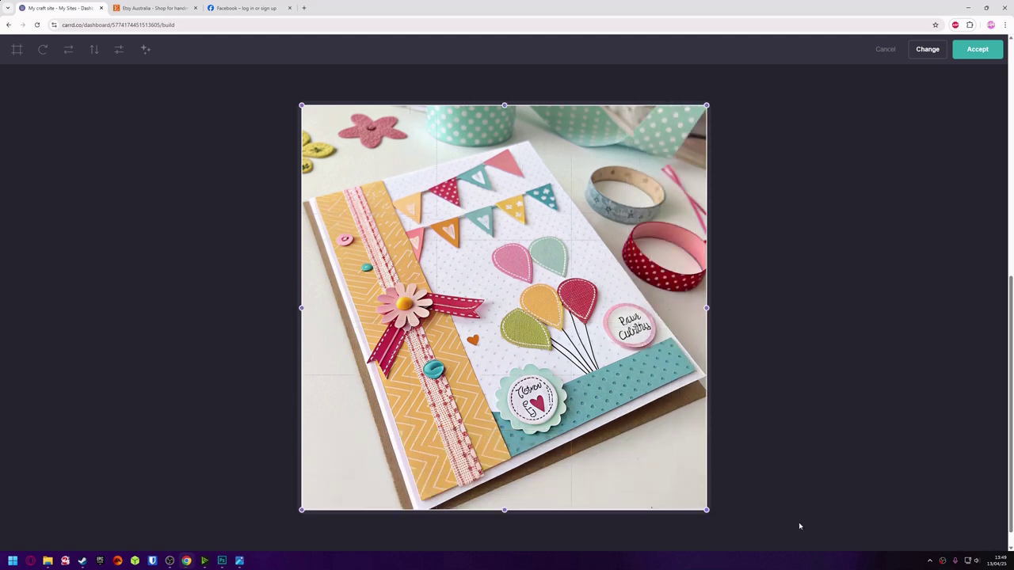
click(976, 49)
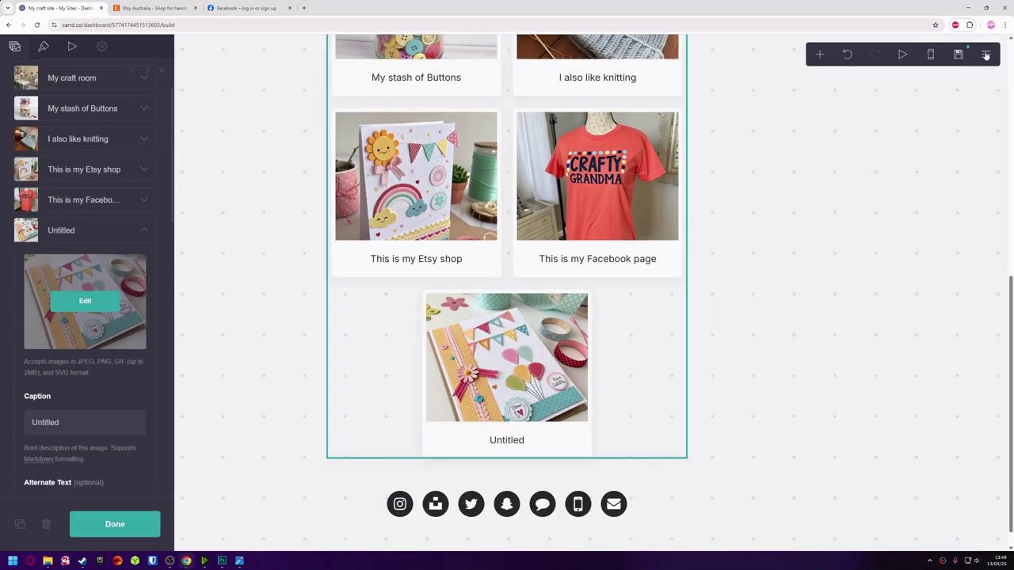
Caption the new item 'This is more of my art'.
click(101, 428)
key(ctrl+a)
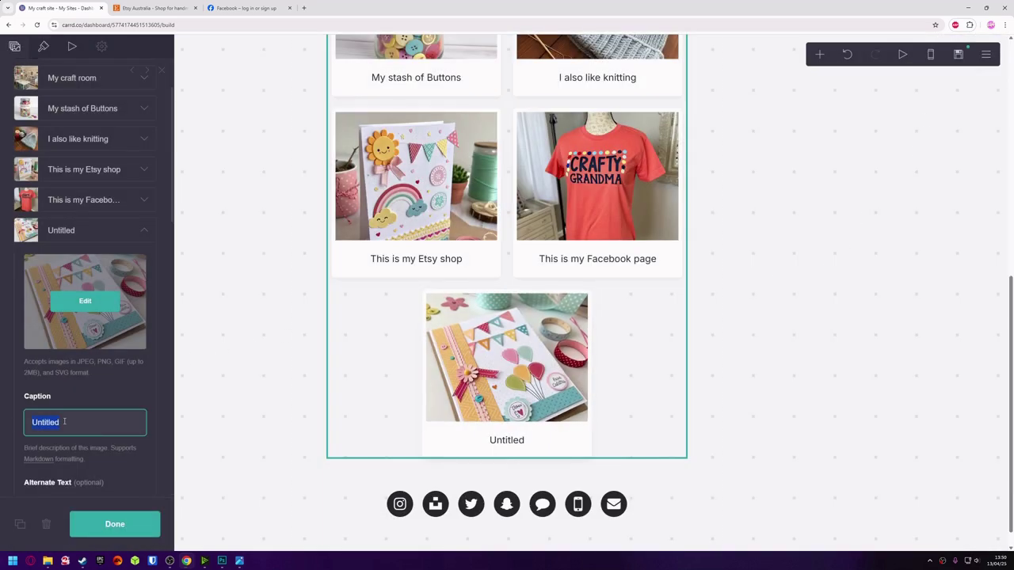
text(This is more of my art)
scroll(33, 382, down, 1)
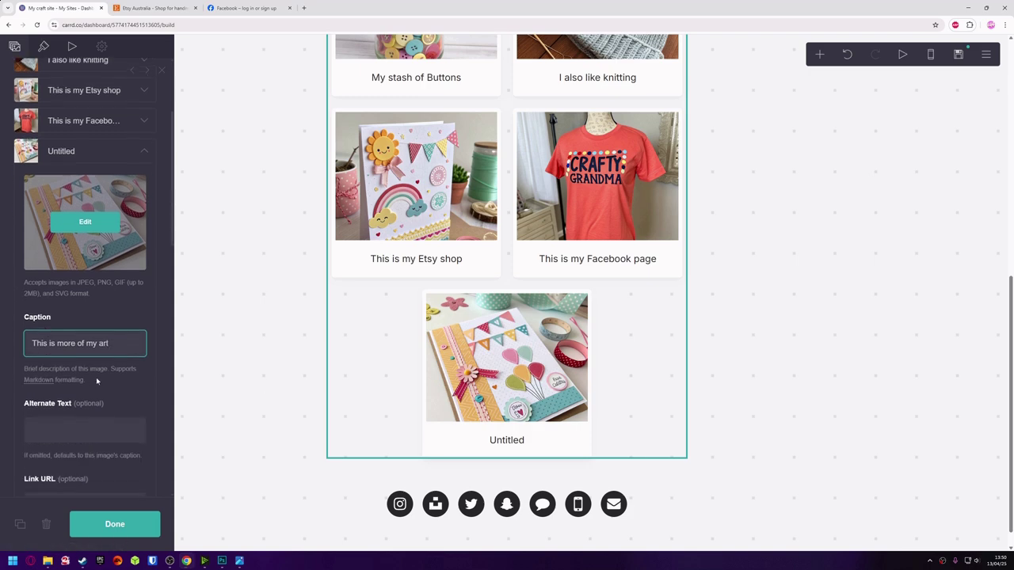
scroll(95, 377, down, 1)
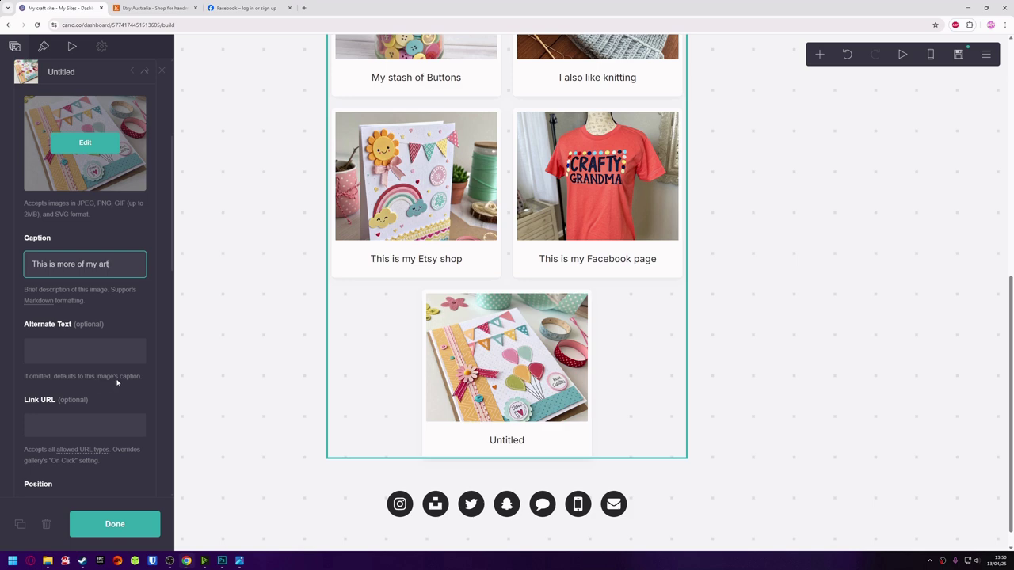
click(125, 527)
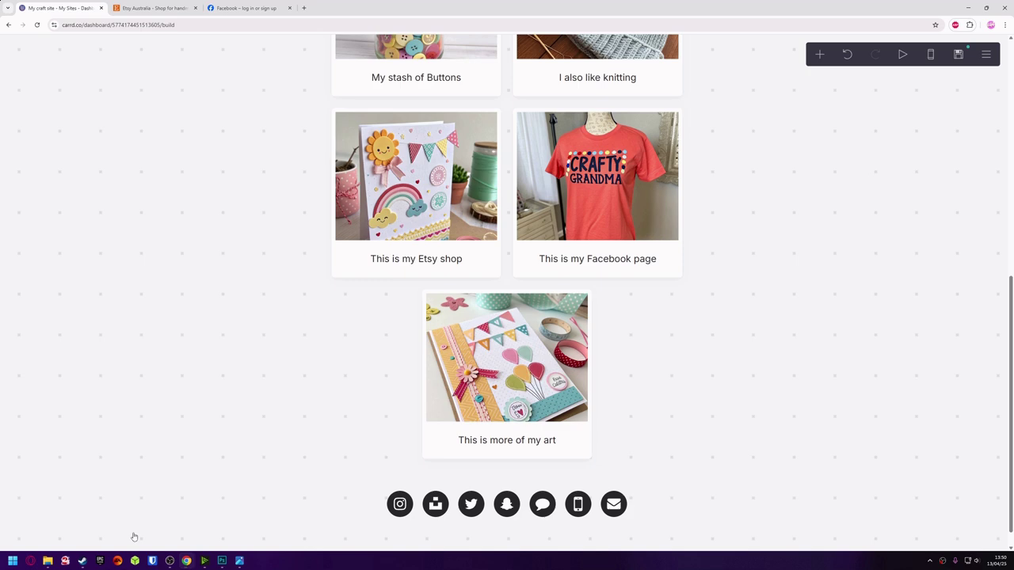
Add another gallery item holding the cartoon picture.
click(389, 429)
scroll(128, 147, down, 5)
click(96, 285)
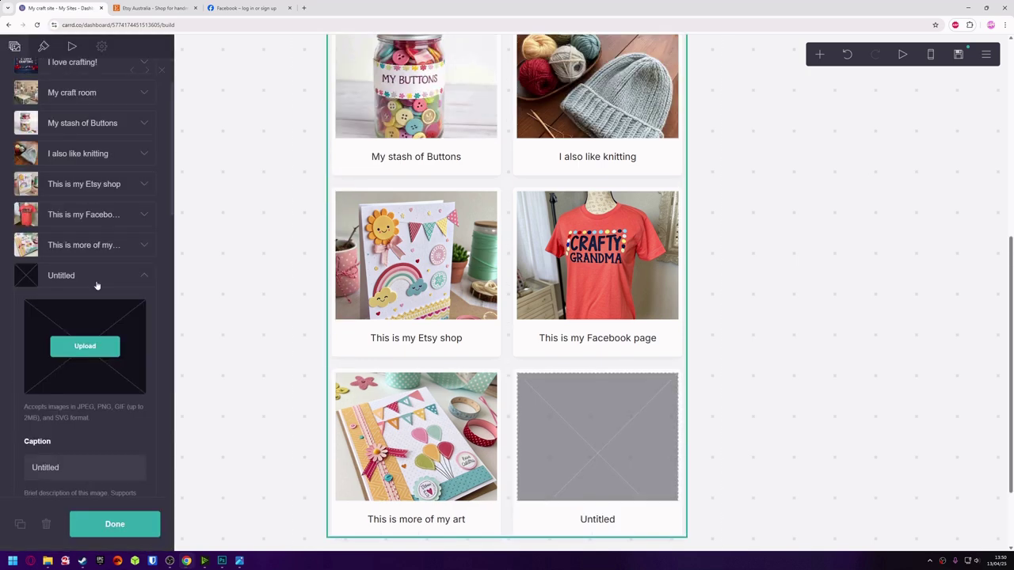
scroll(290, 376, down, 1)
click(85, 346)
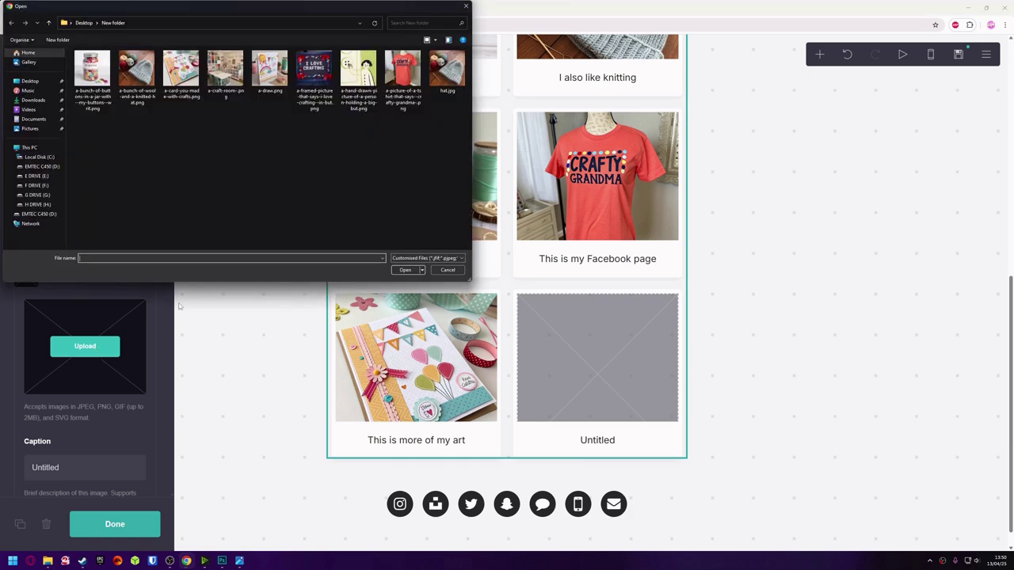
click(358, 72)
click(405, 269)
click(990, 50)
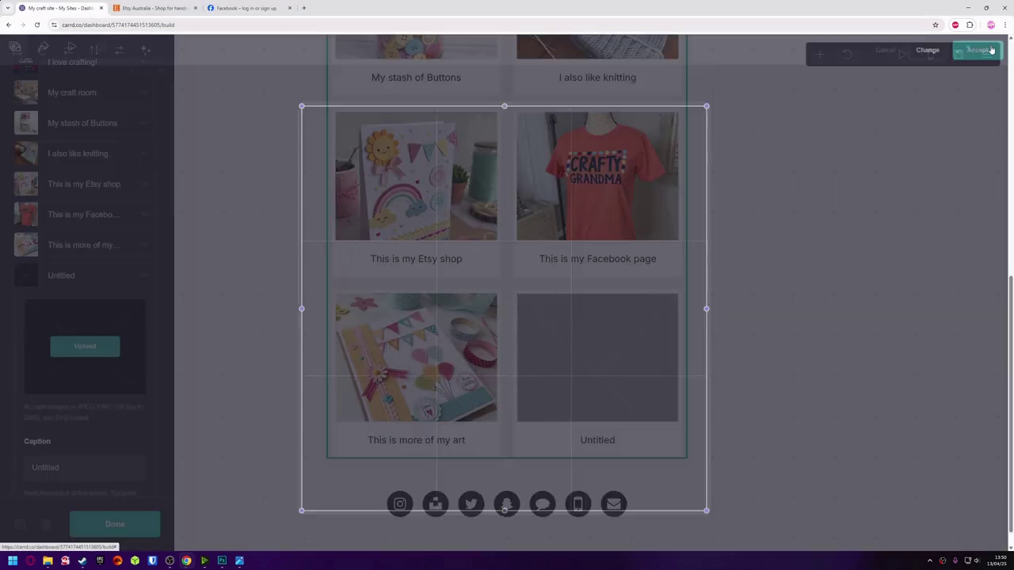
Caption the cartoon item 'My cartoon' and finish editing the gallery.
click(85, 467)
text(My cartoon)
scroll(123, 425, down, 1)
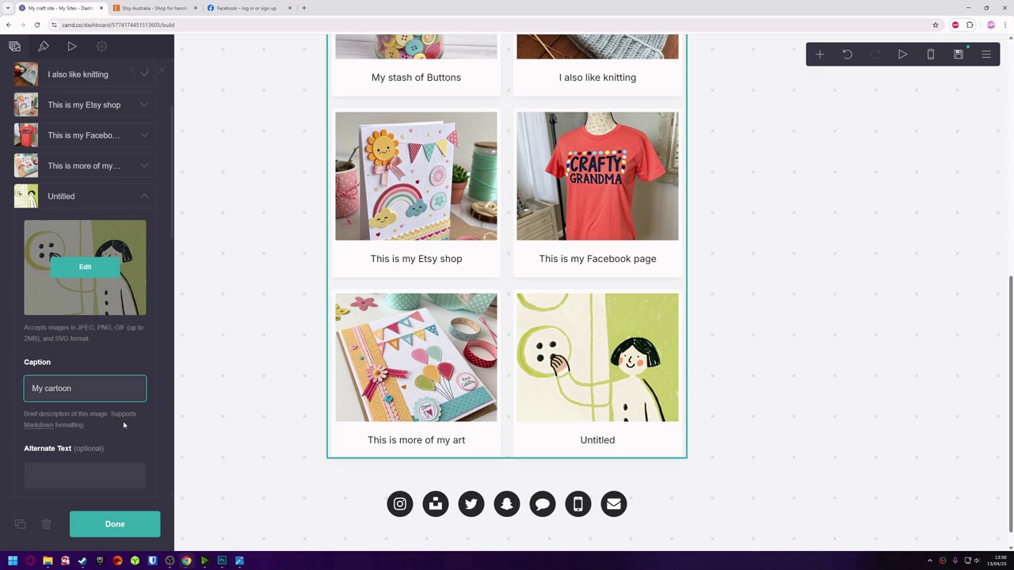
scroll(124, 425, down, 4)
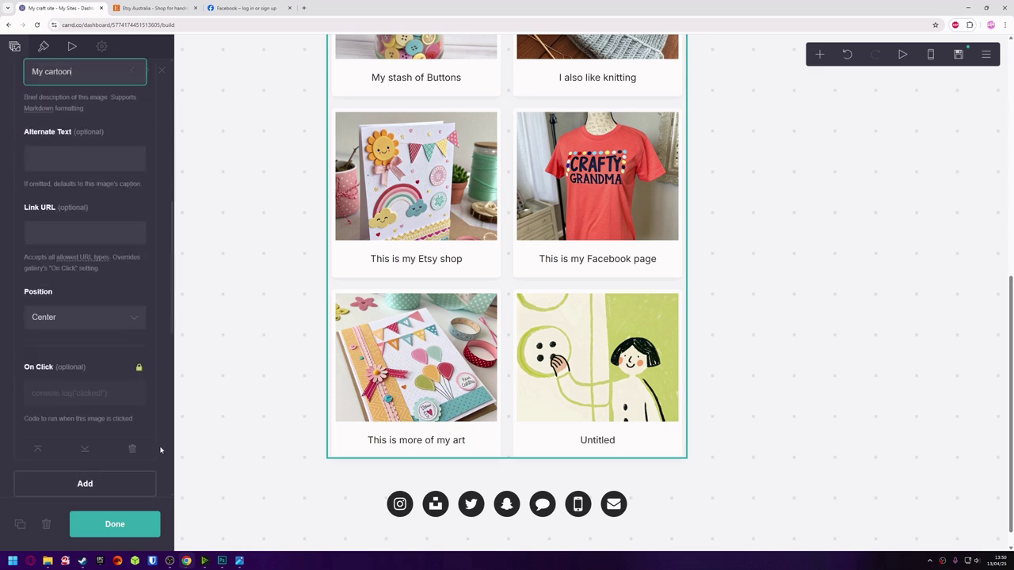
click(141, 526)
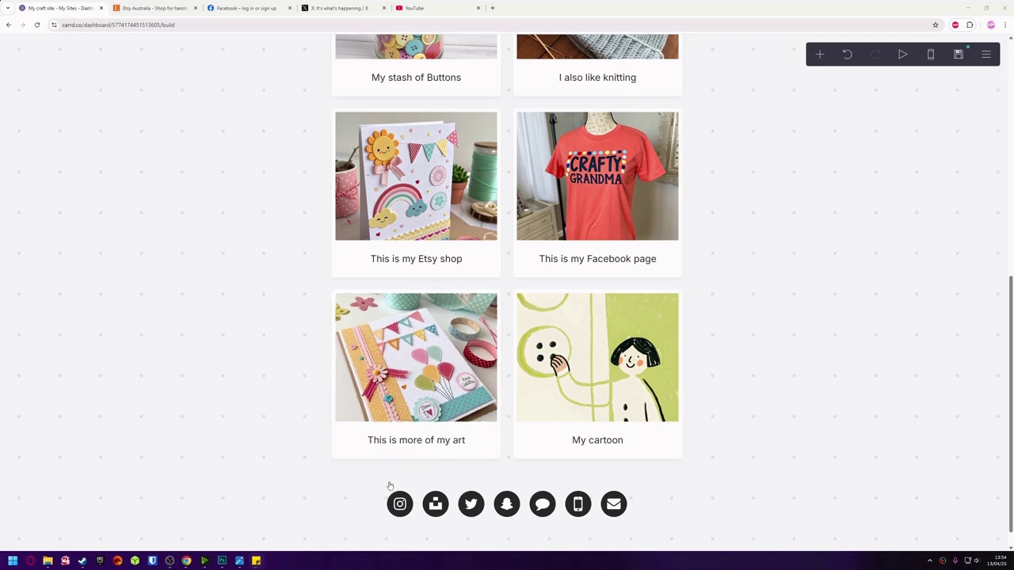
Replace the Instagram icon's placeholder link with the copied Instagram address.
click(366, 500)
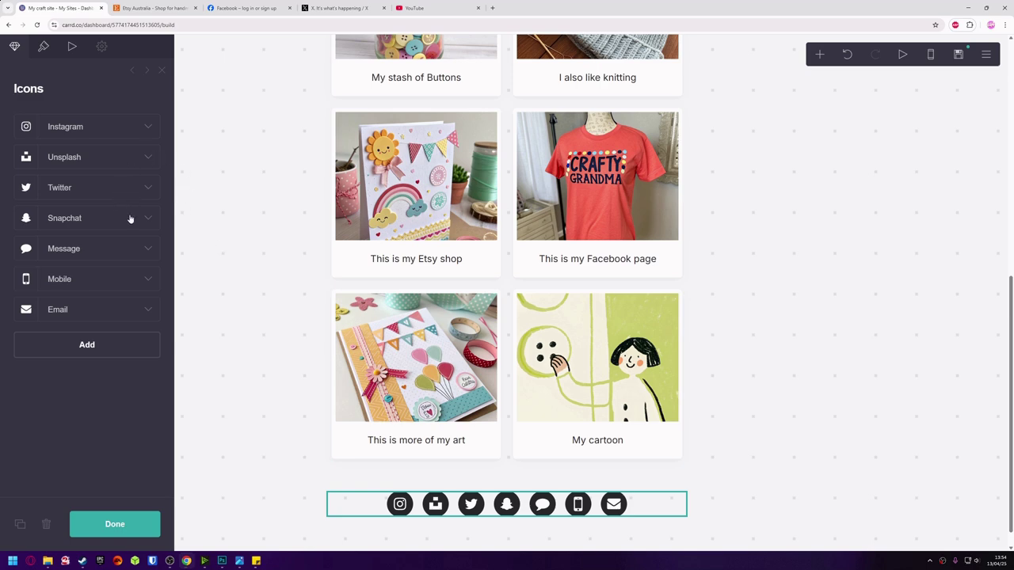
click(133, 138)
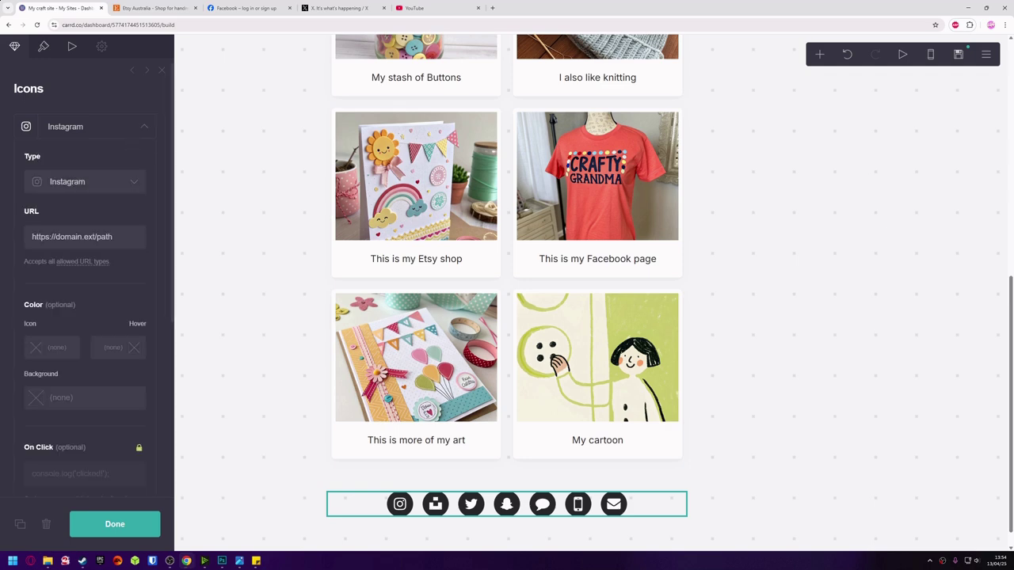
key(alt+Tab)
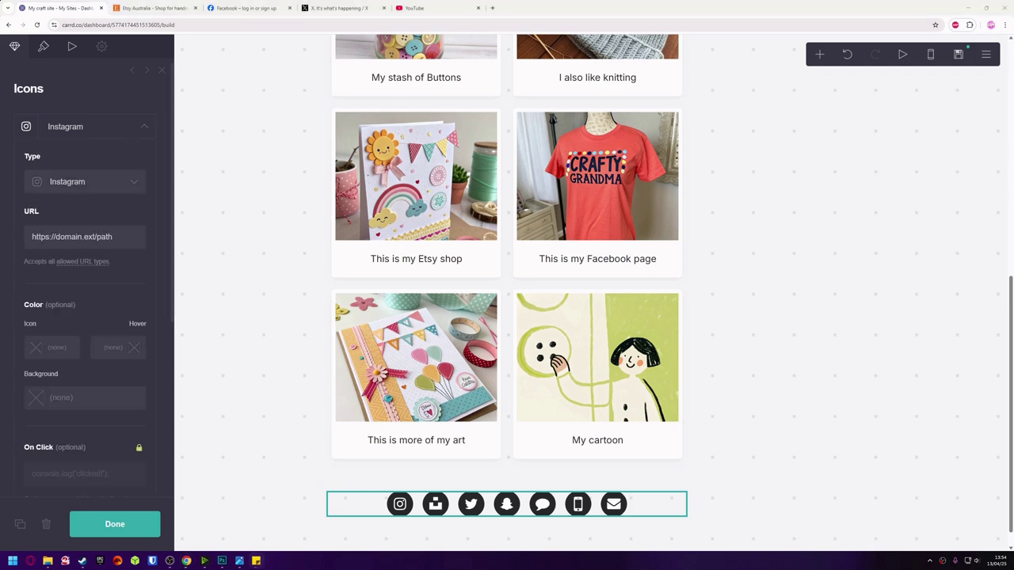
click(32, 236)
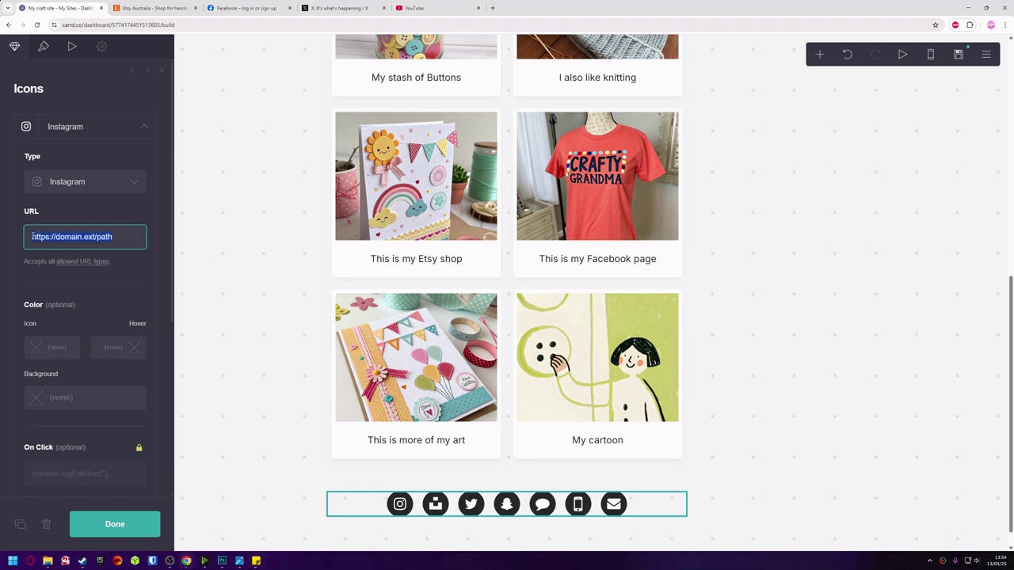
text(https://www.instagram.com/)
click(125, 526)
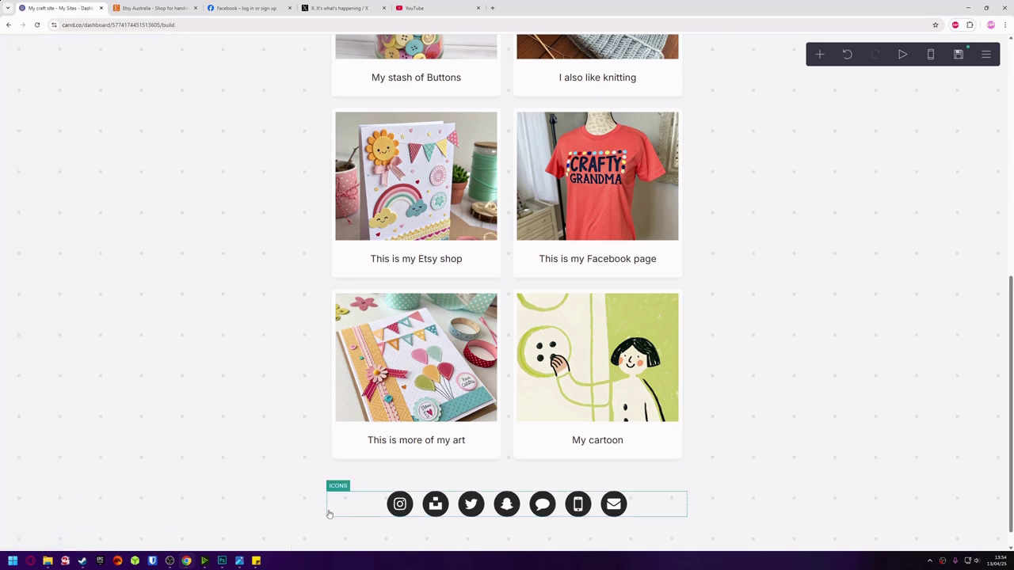
Remove the Unsplash icon from the social icon bar.
click(420, 507)
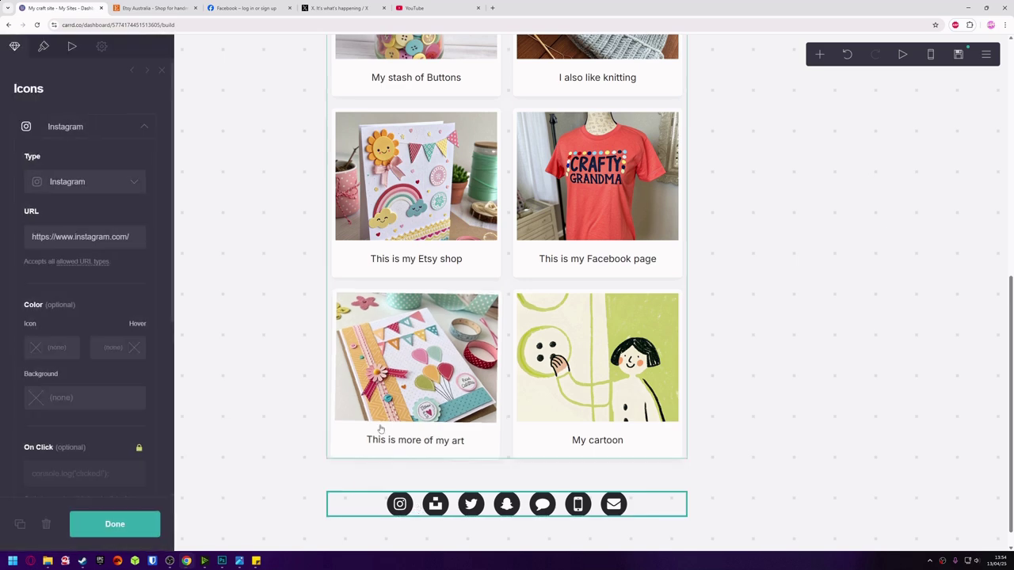
click(145, 126)
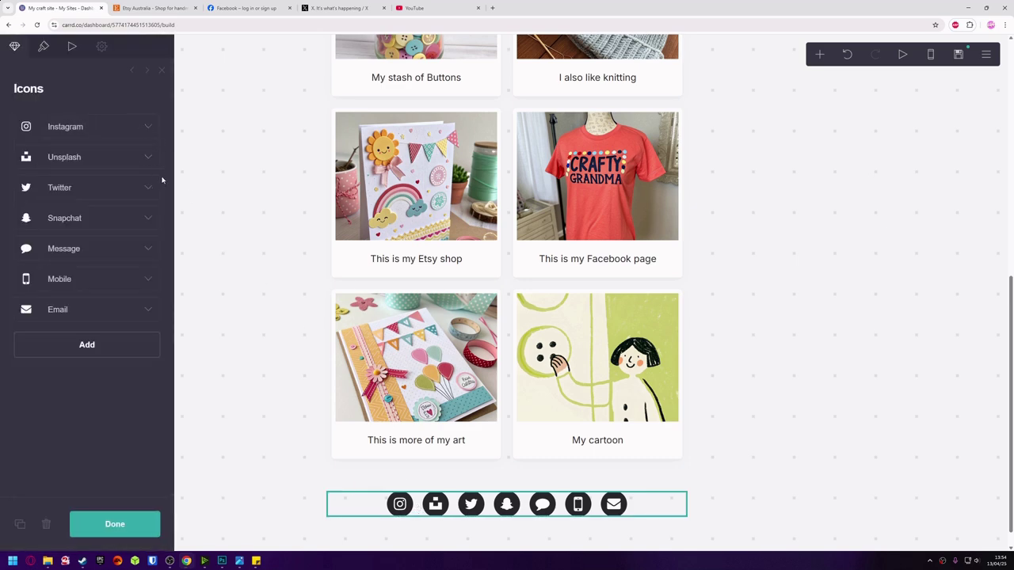
click(147, 159)
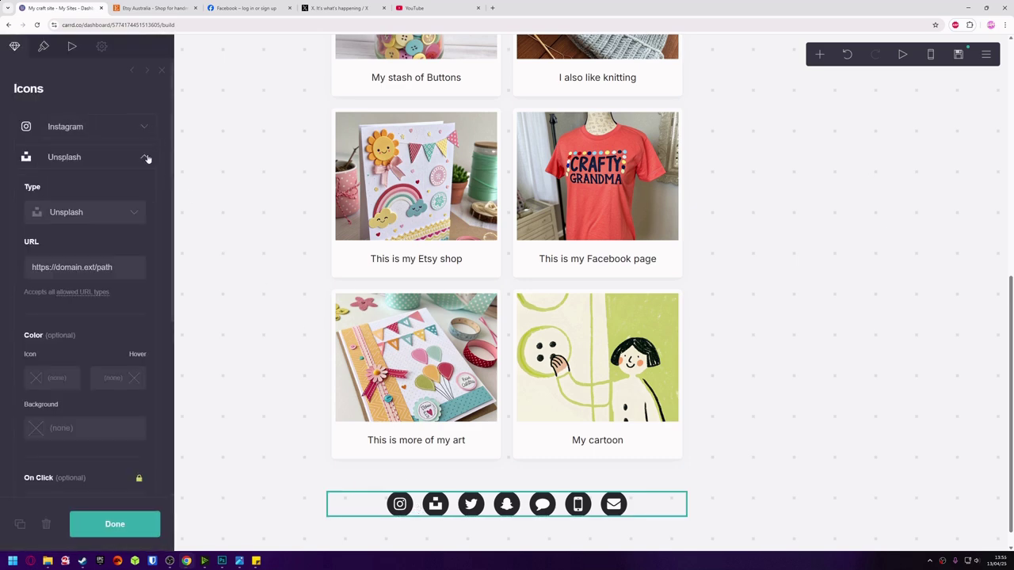
scroll(145, 160, down, 3)
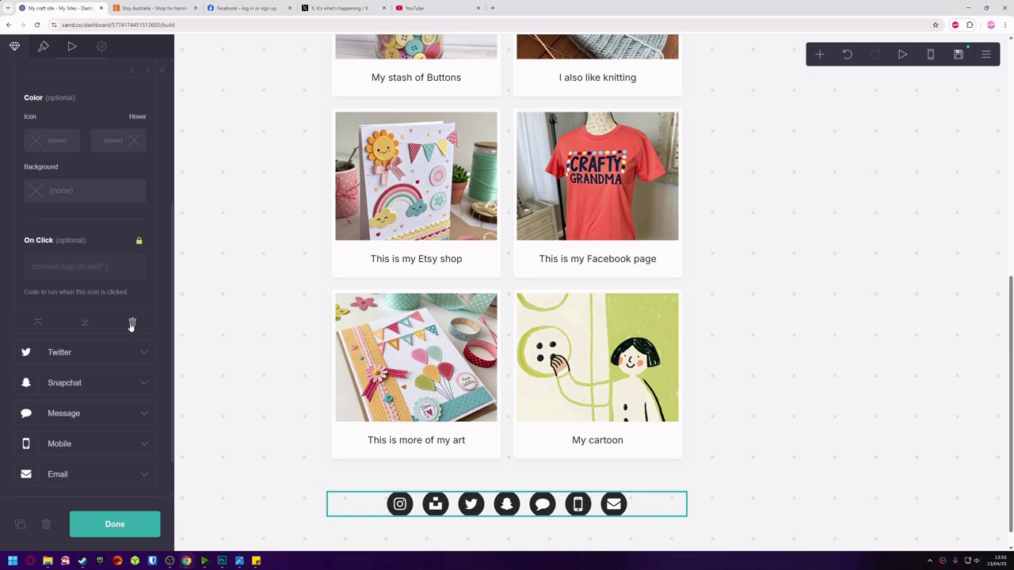
click(132, 321)
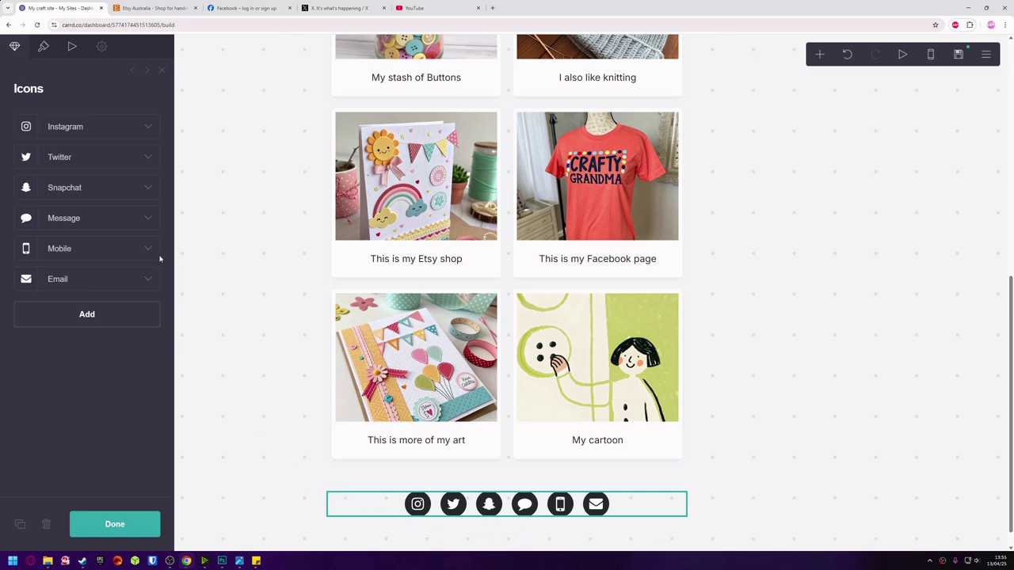
click(142, 165)
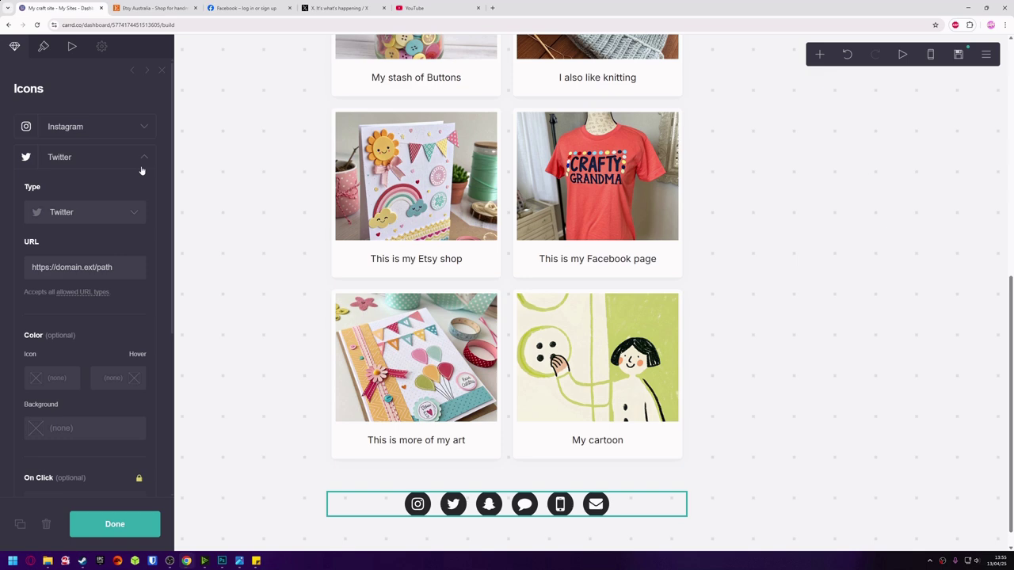
key(alt+Tab)
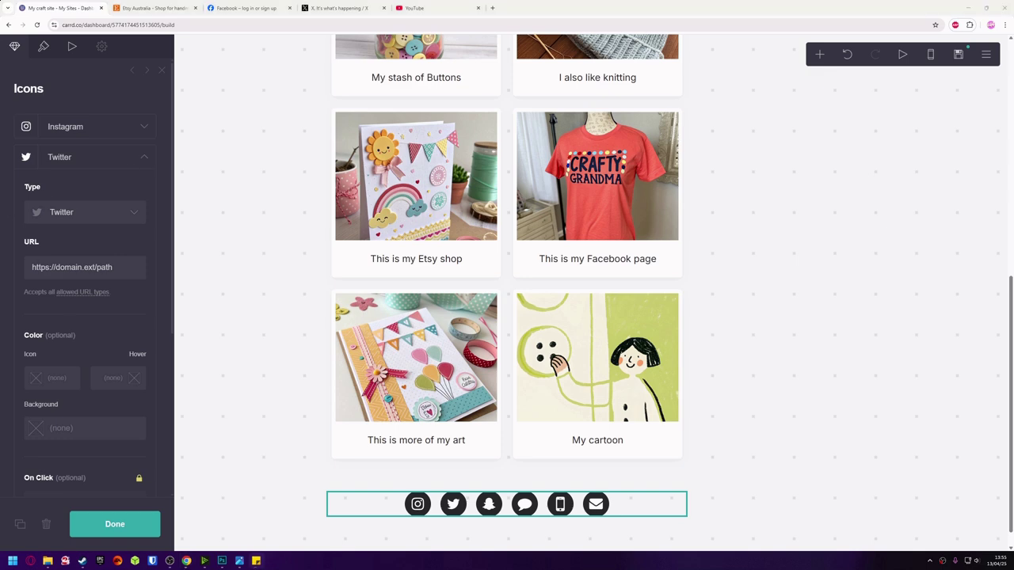
drag(125, 268, 24, 260)
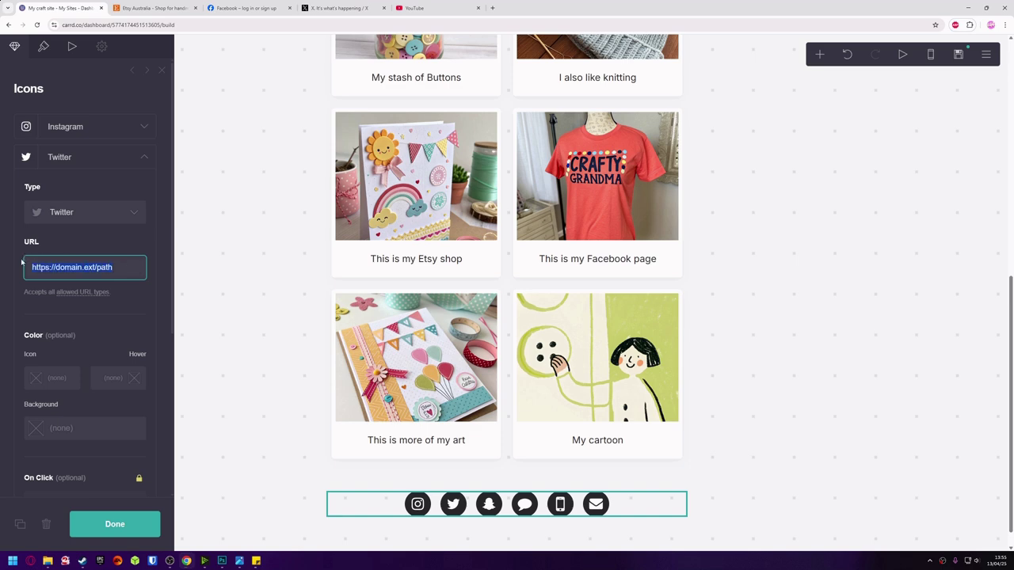
text(https://x.com/)
scroll(107, 307, down, 2)
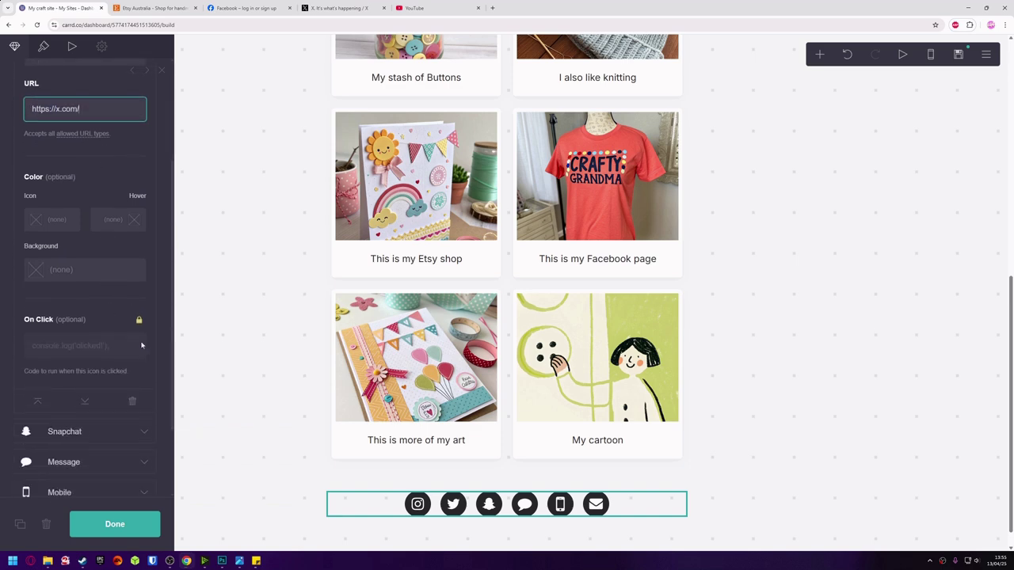
click(125, 522)
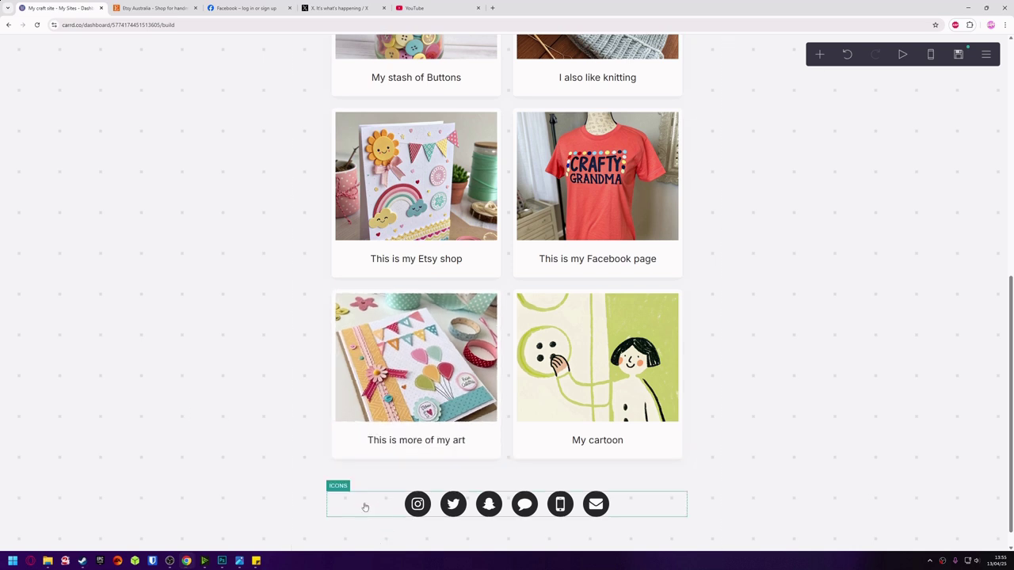
Reopen the social icons settings and expand the Snapchat entry.
click(363, 506)
scroll(143, 160, up, 3)
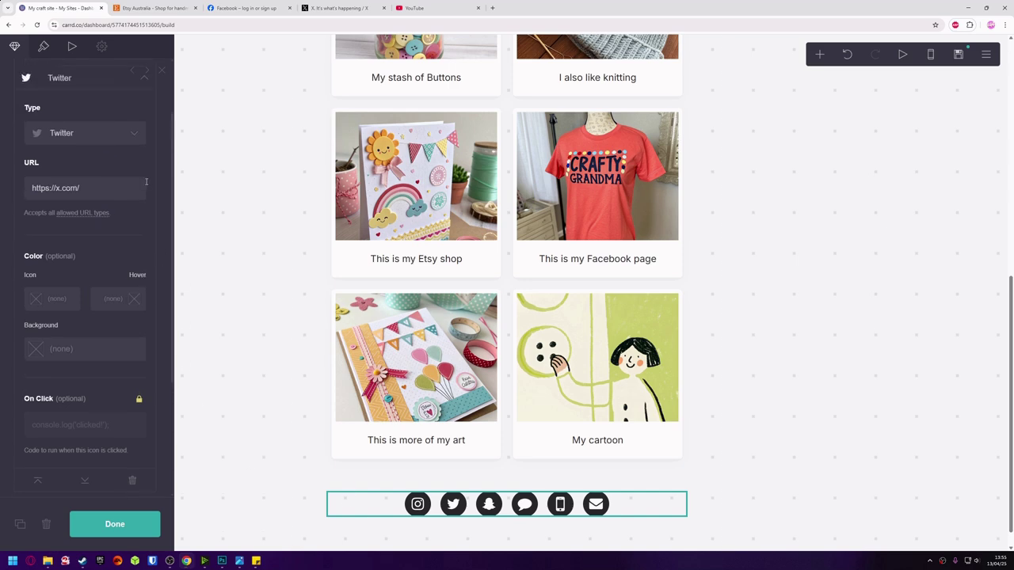
click(144, 160)
click(144, 189)
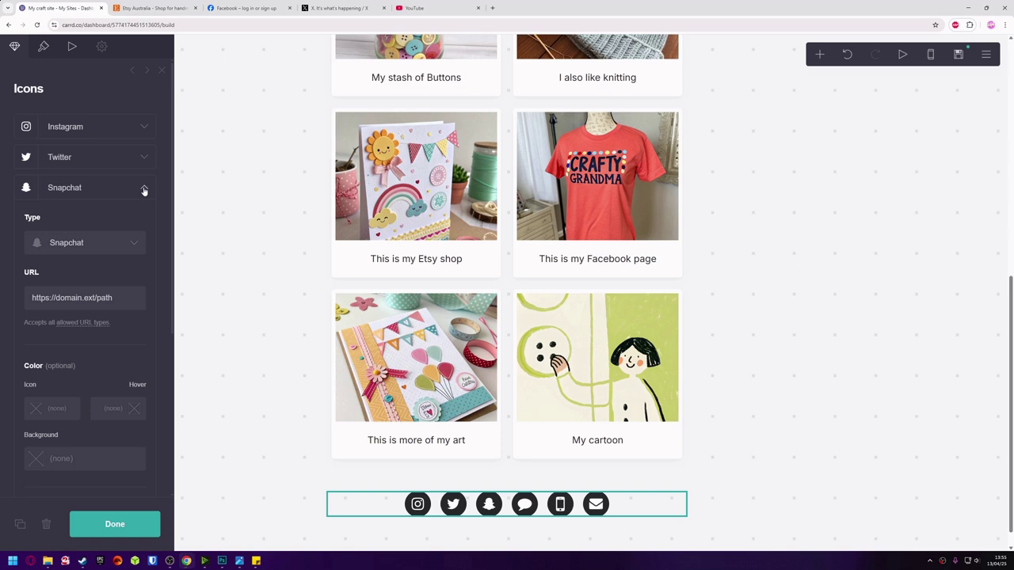
Delete the Snapchat and Message icons, then open the Mobile icon's type list.
scroll(139, 301, down, 5)
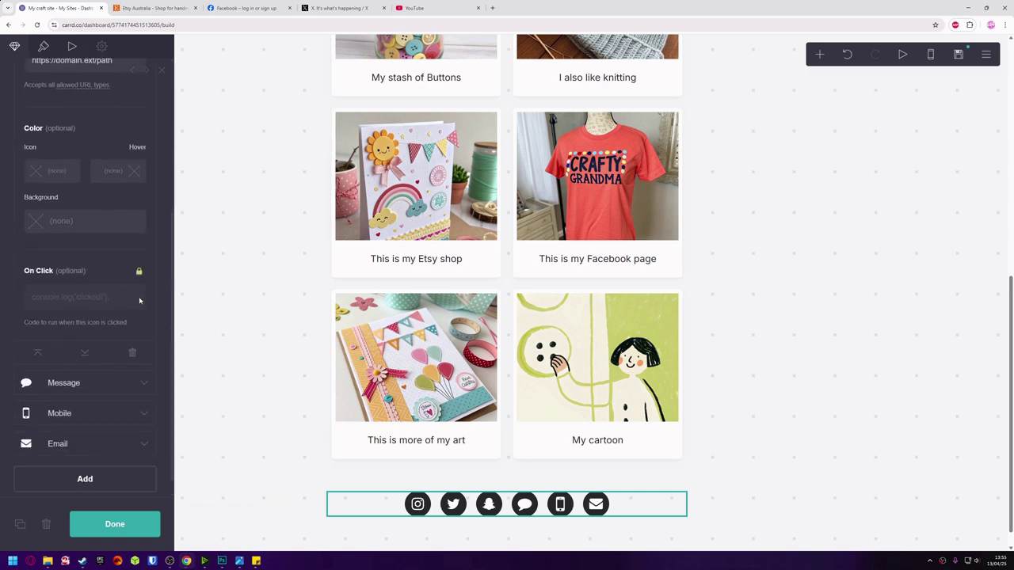
click(132, 352)
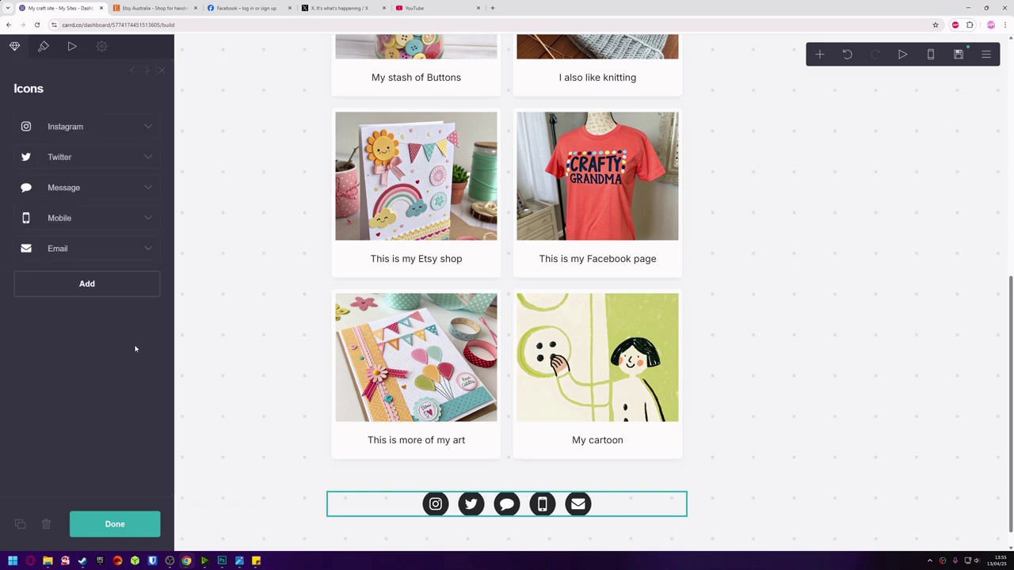
click(146, 189)
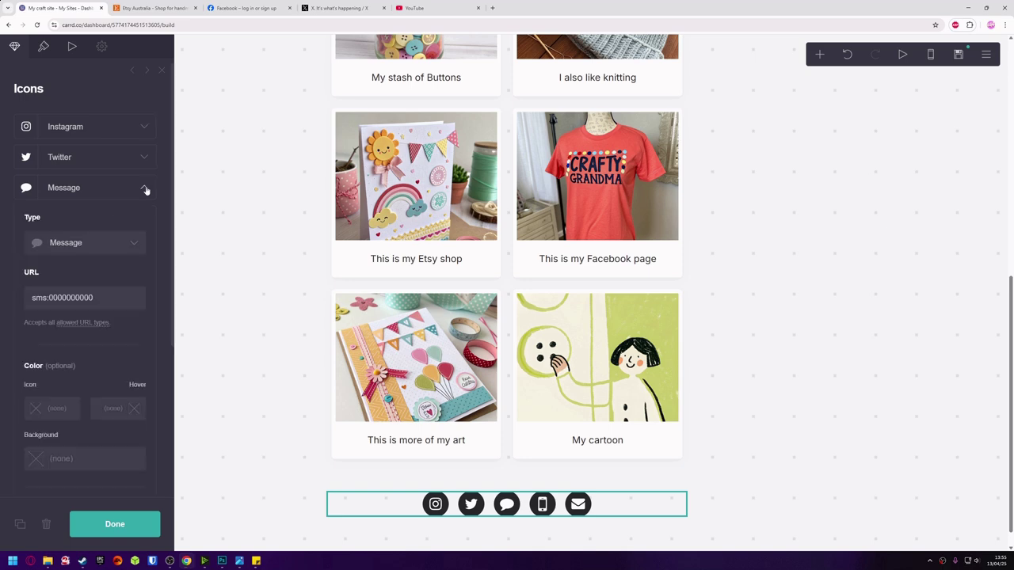
scroll(145, 191, down, 5)
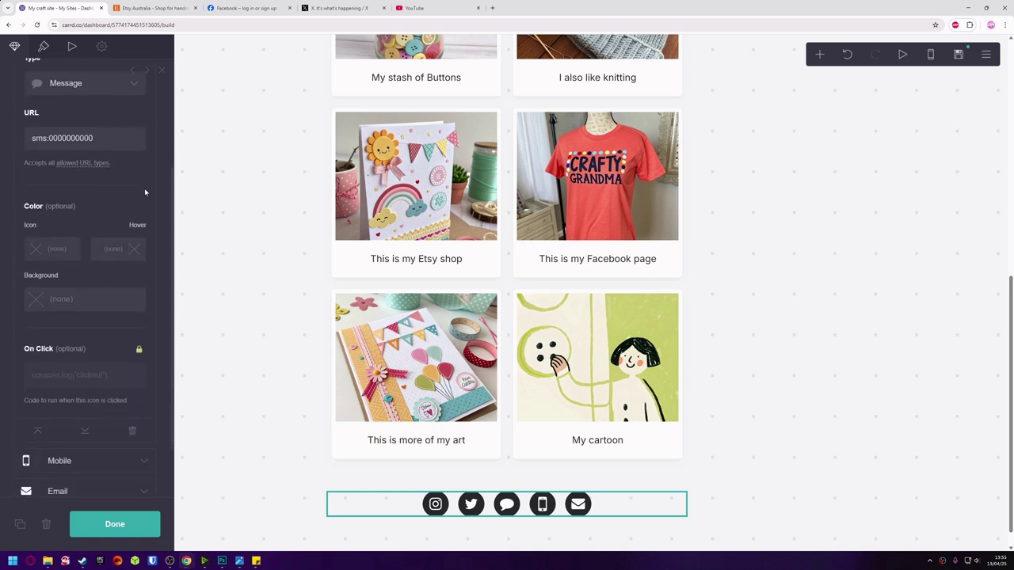
click(133, 365)
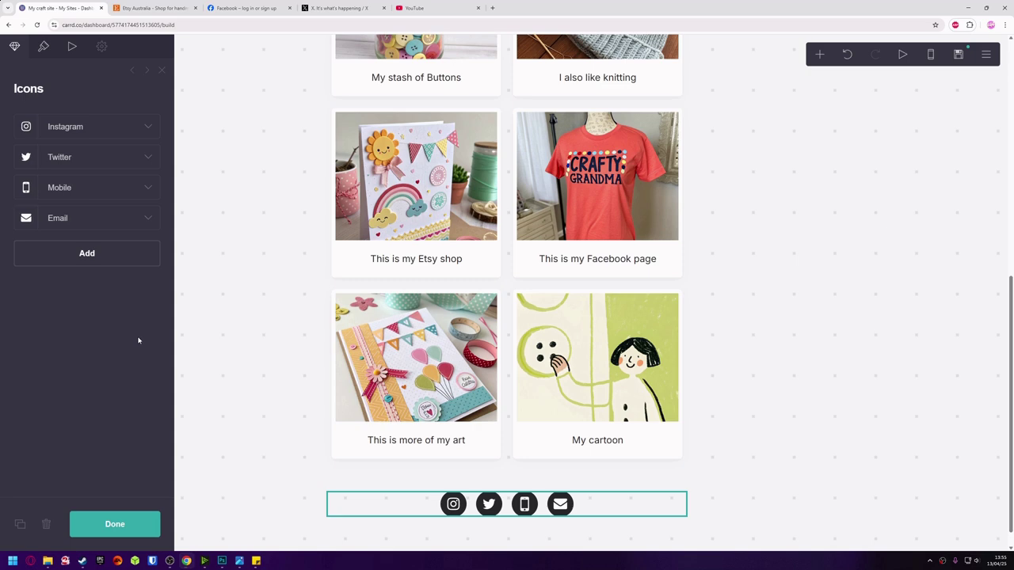
click(151, 187)
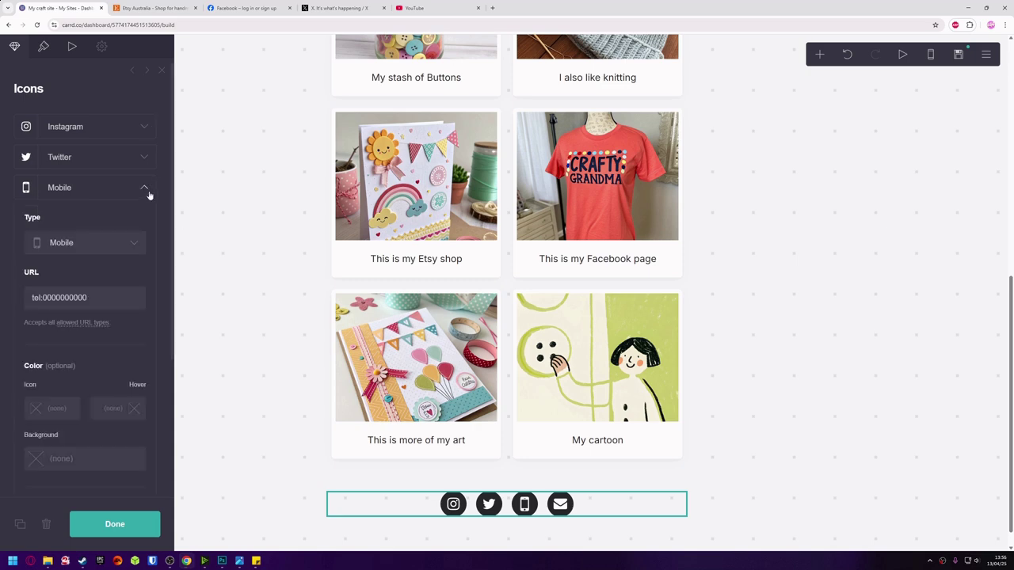
click(102, 243)
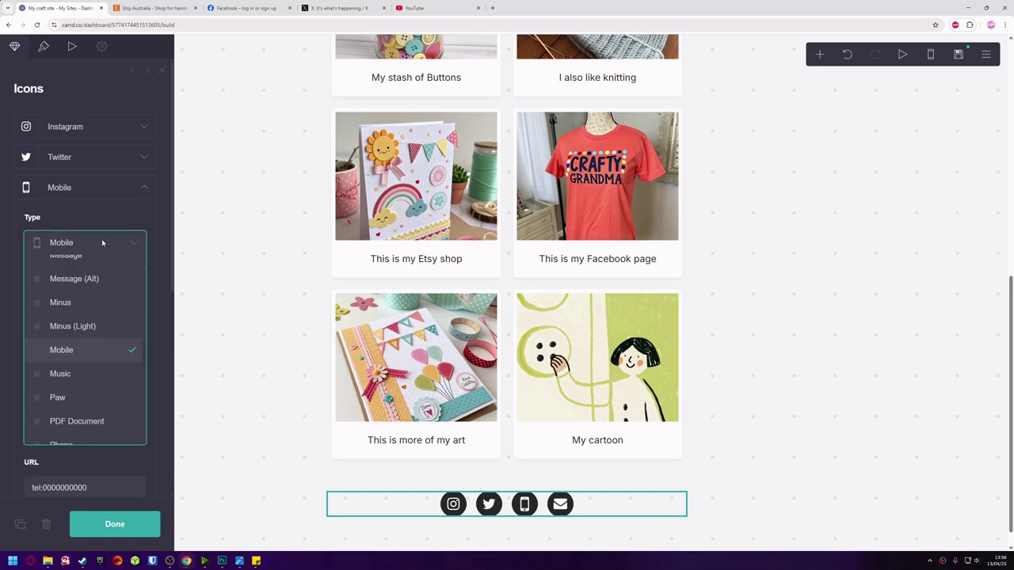
Change the Mobile icon's type to YouTube.
scroll(101, 273, down, 5)
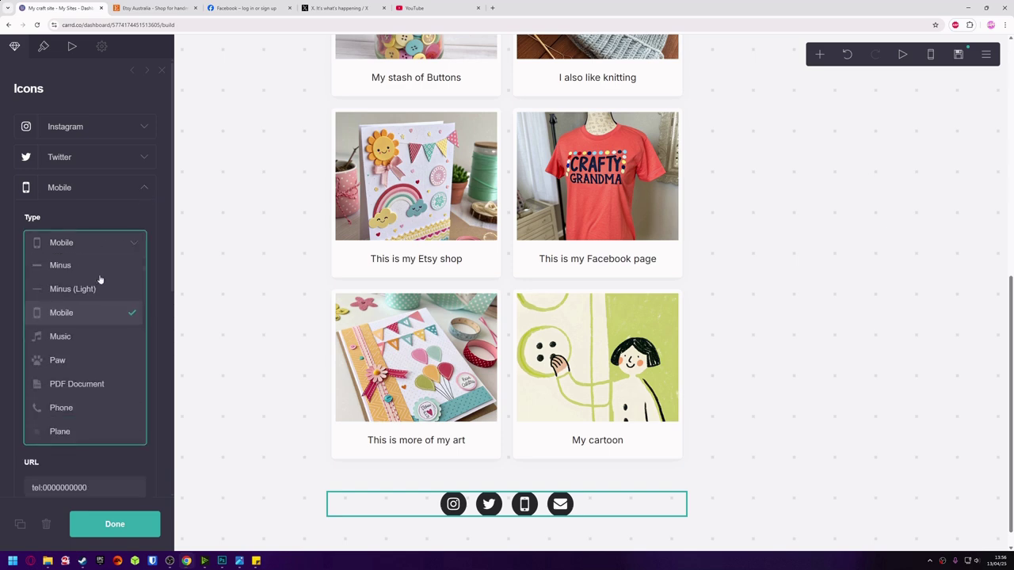
scroll(101, 279, down, 1)
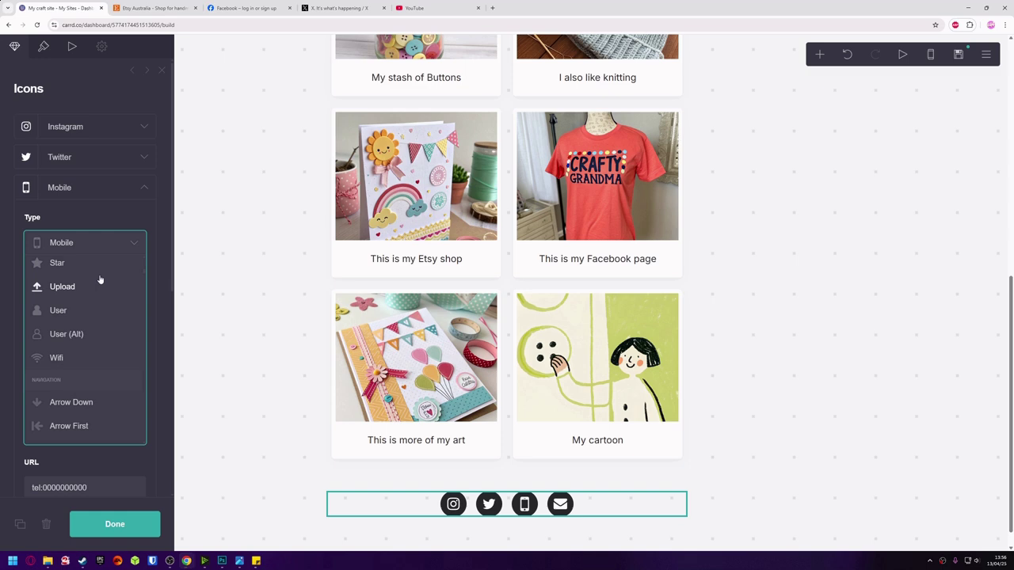
scroll(101, 279, down, 10)
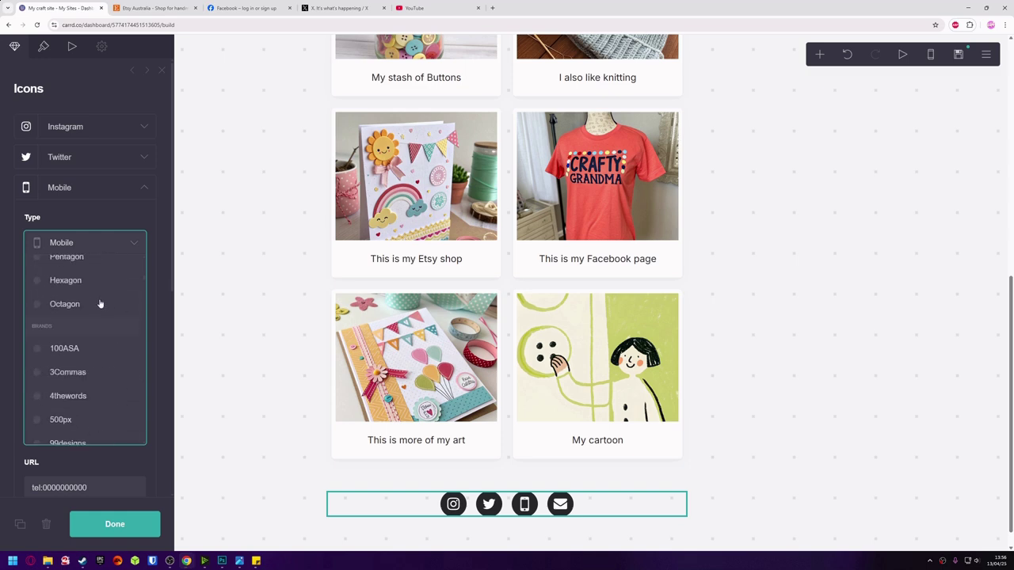
scroll(106, 327, down, 10)
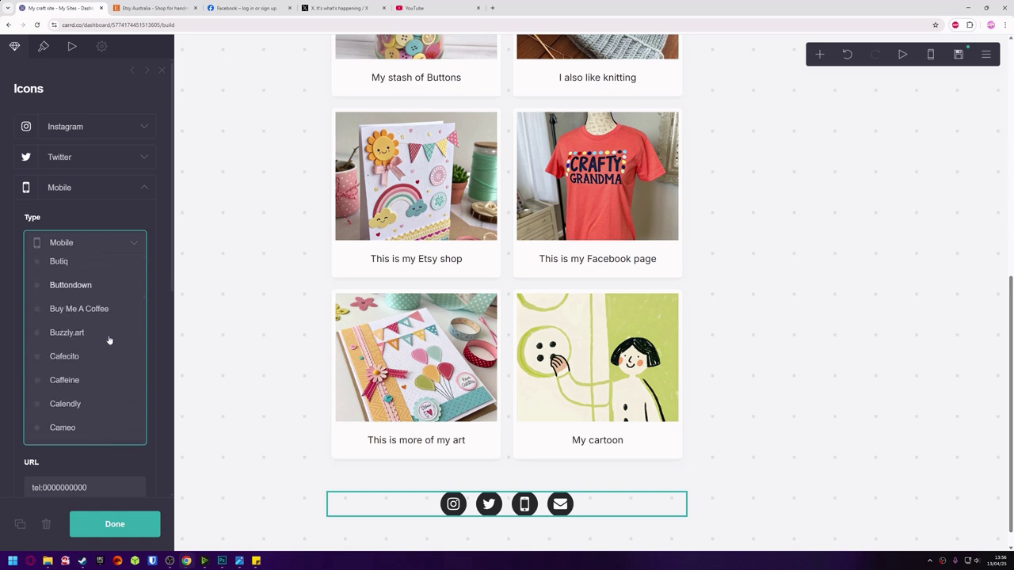
scroll(109, 336, down, 10)
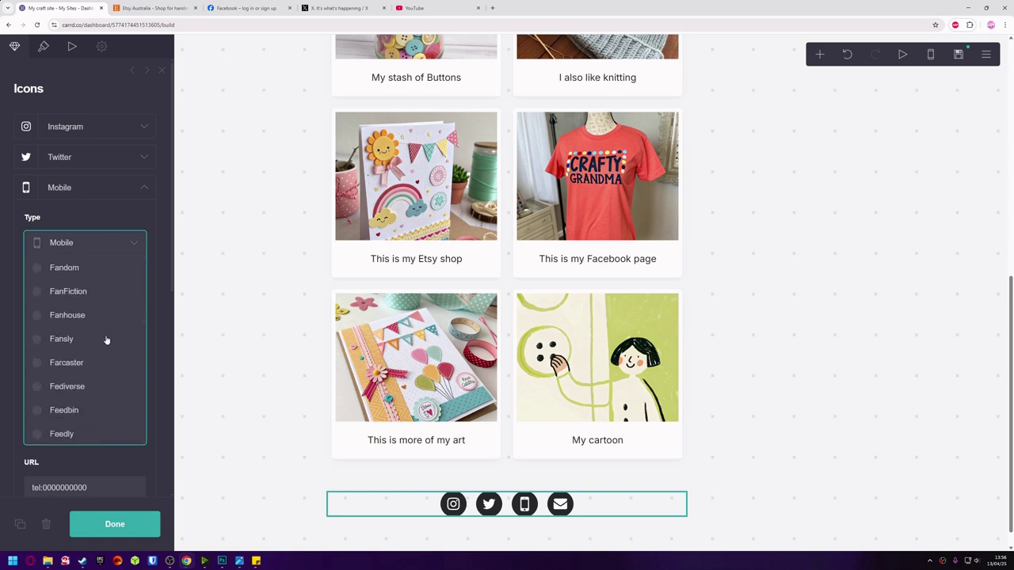
scroll(107, 342, down, 10)
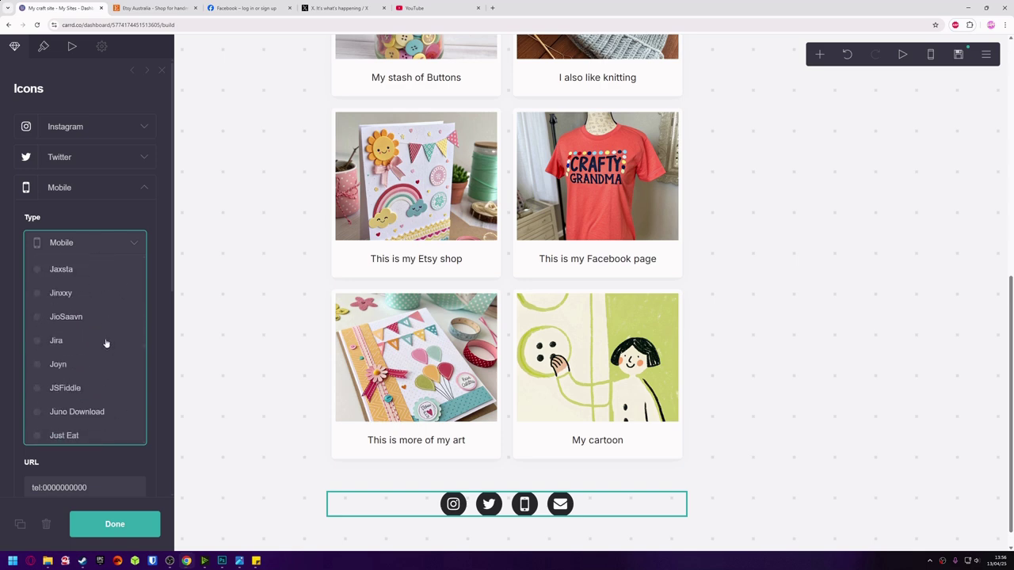
scroll(107, 343, down, 10)
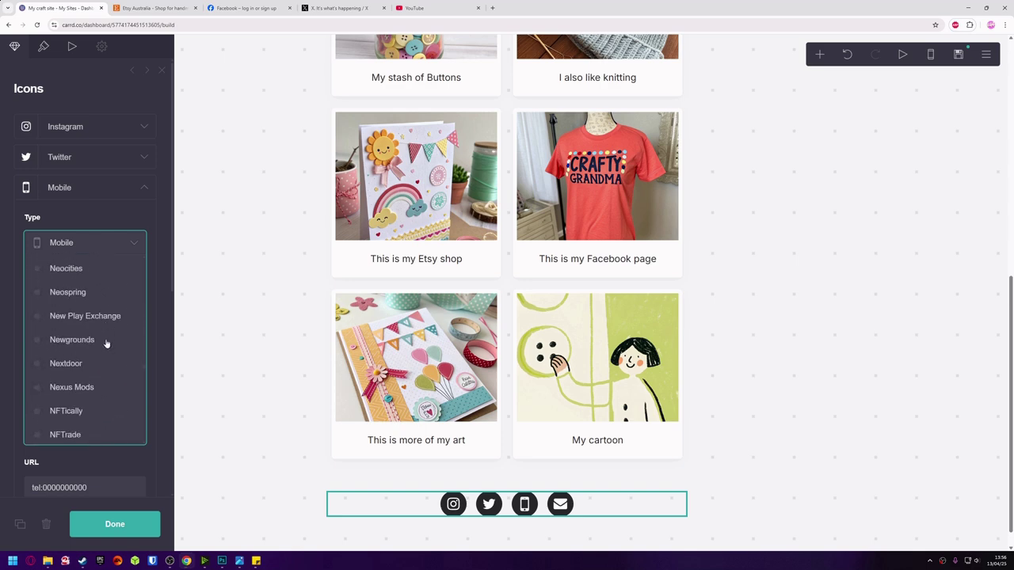
scroll(111, 342, down, 10)
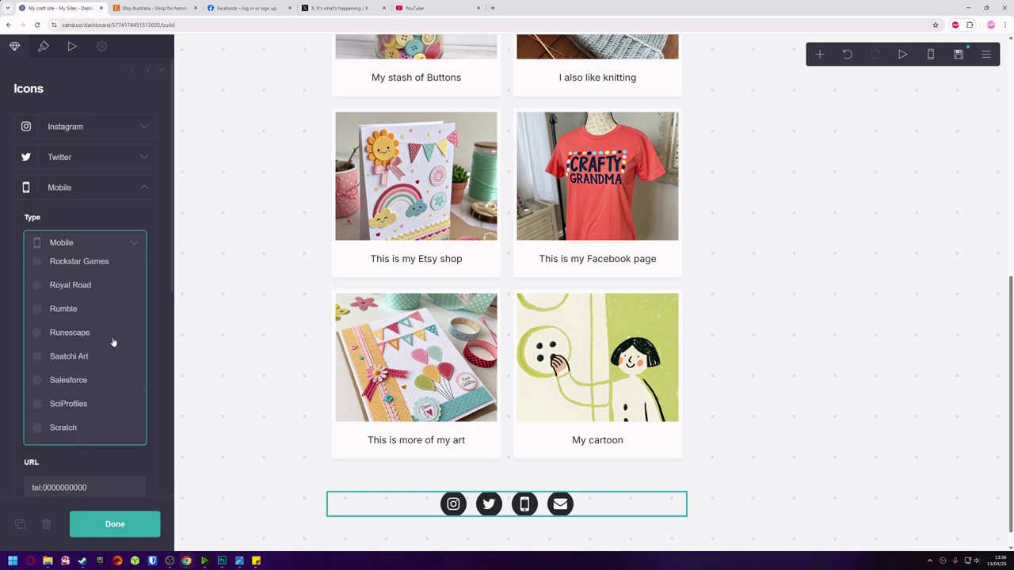
scroll(111, 343, down, 10)
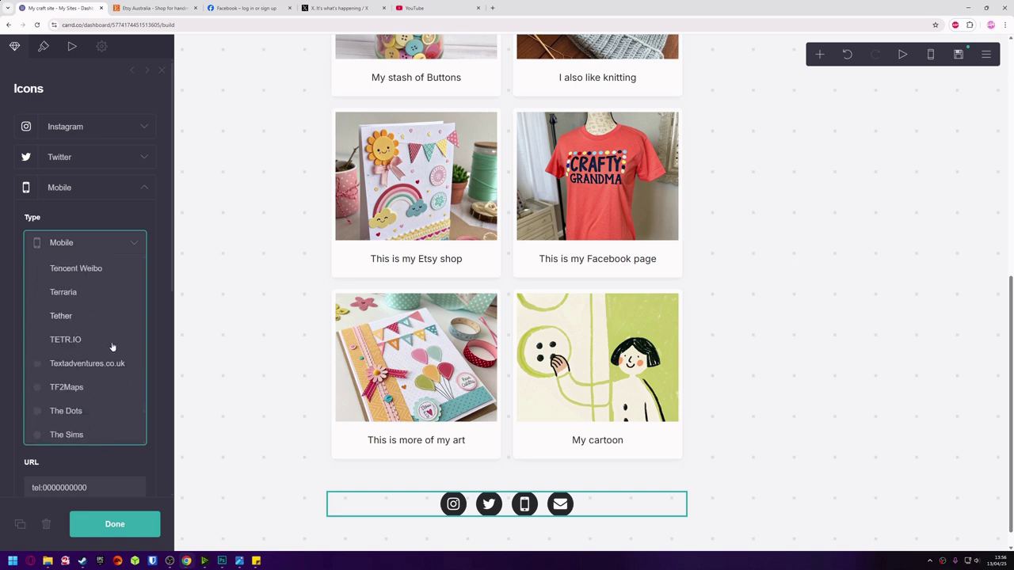
scroll(115, 347, down, 10)
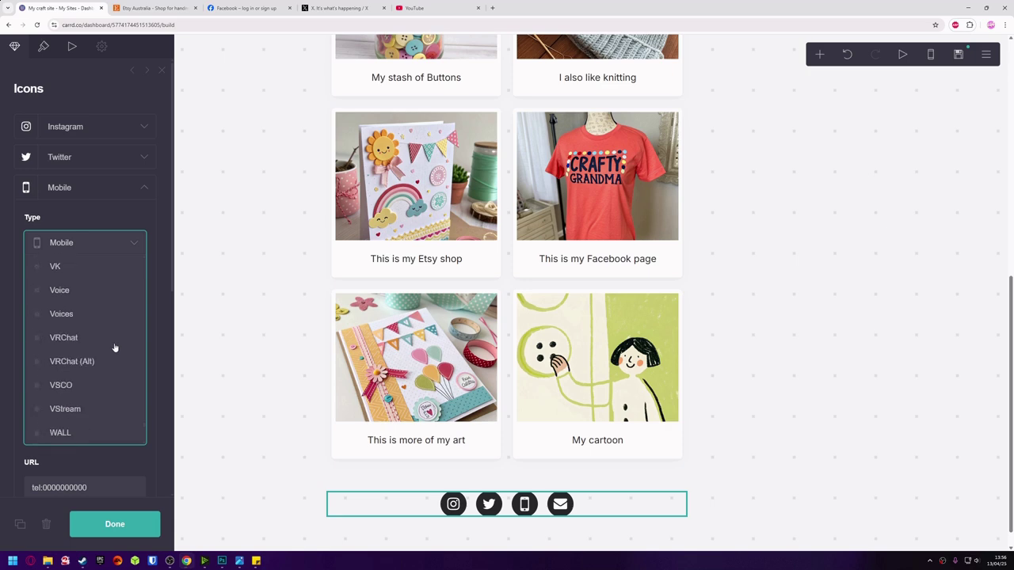
scroll(115, 345, down, 10)
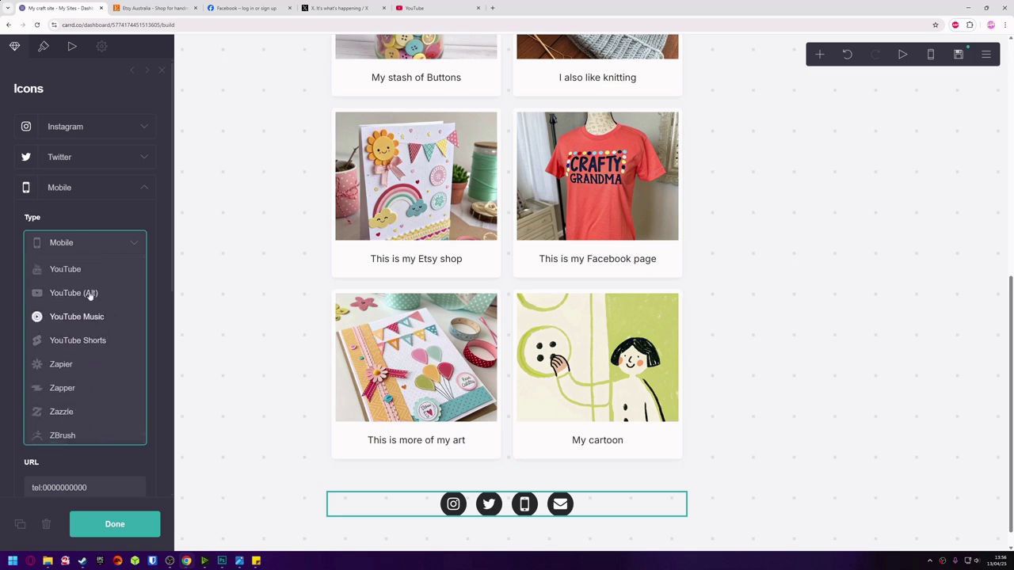
click(72, 269)
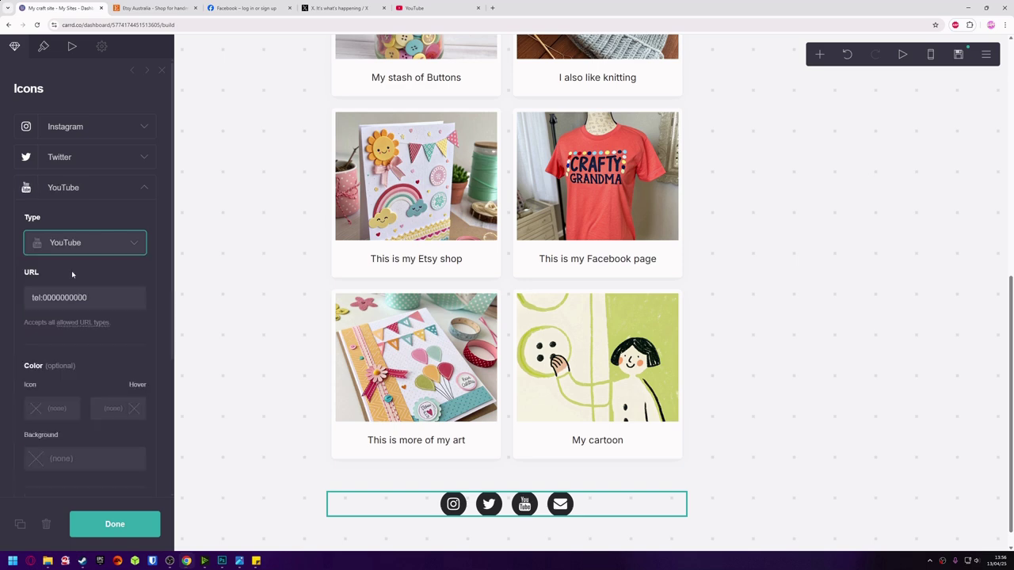
drag(106, 303, 21, 299)
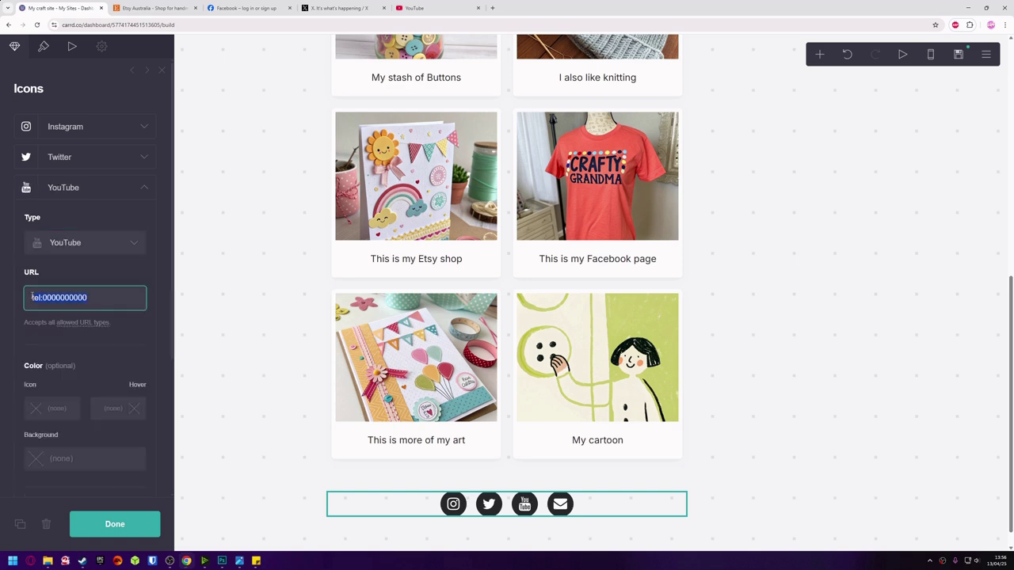
key(alt+Tab)
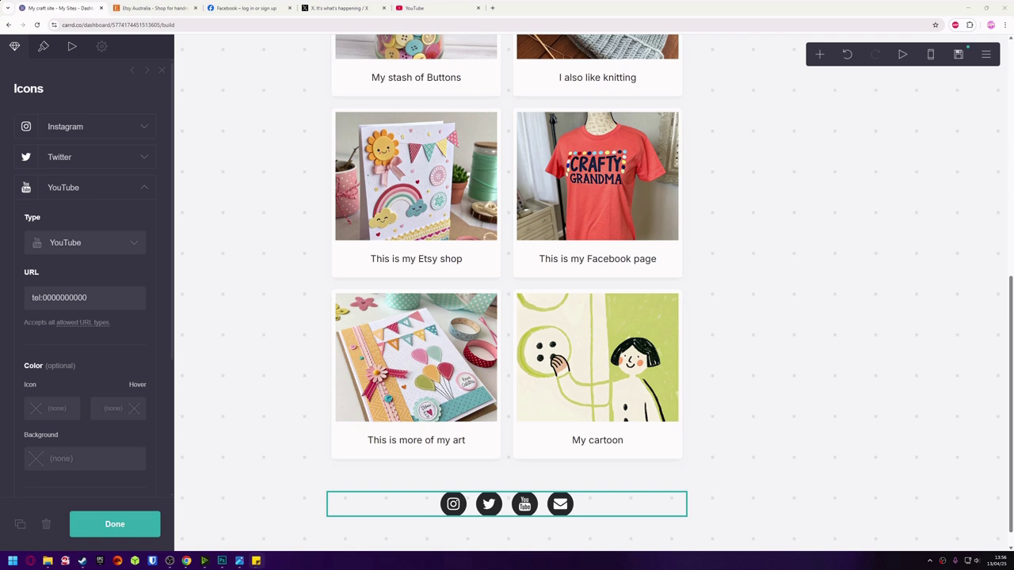
click(101, 298)
key(ctrl+a)
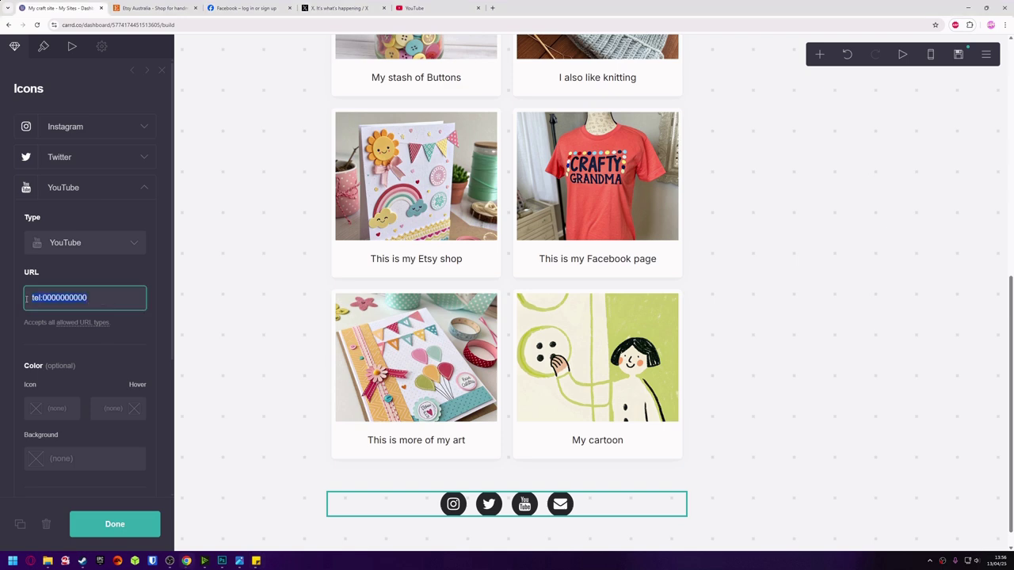
text(https://www.youtube.com/)
click(134, 527)
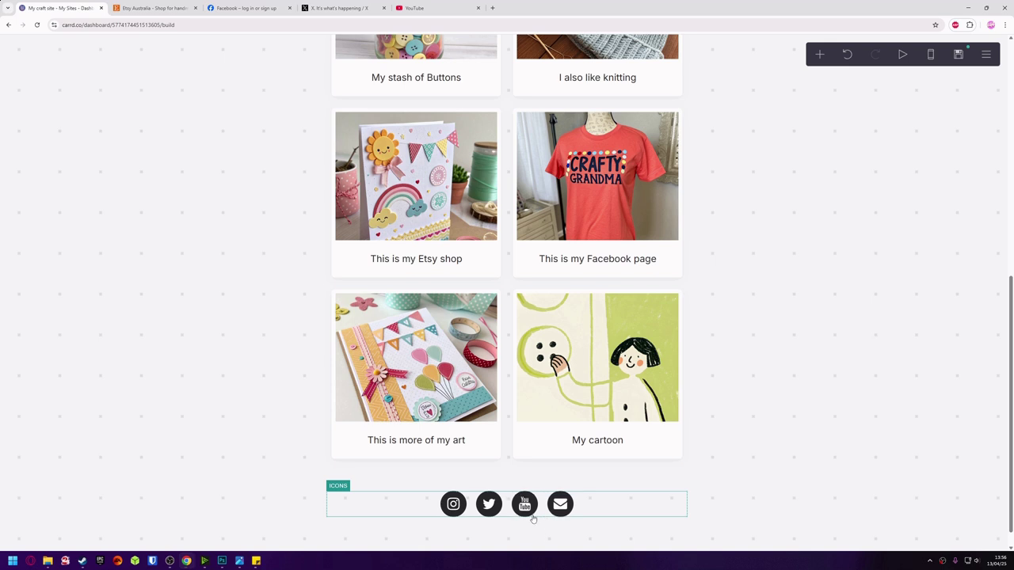
click(590, 515)
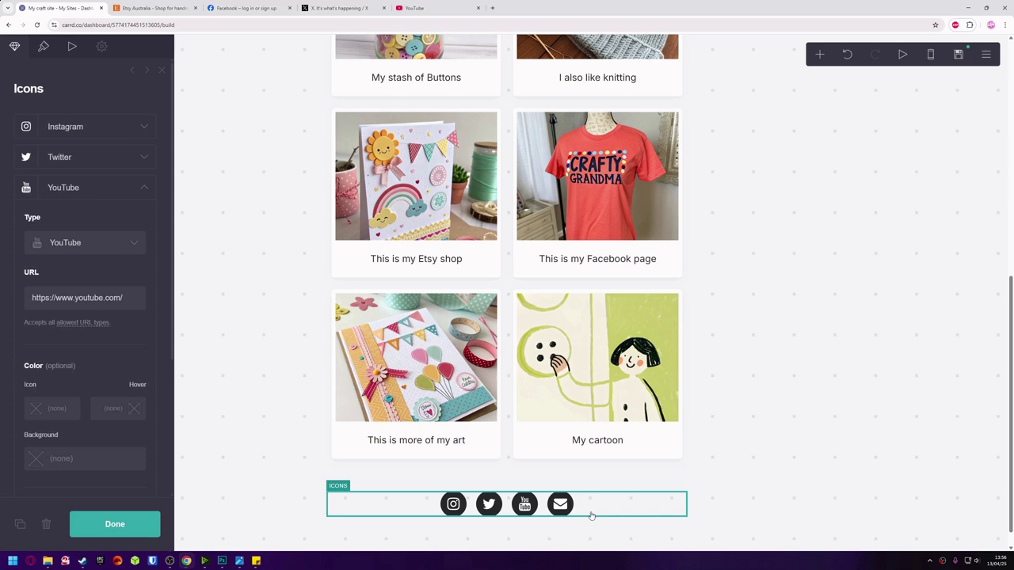
click(144, 188)
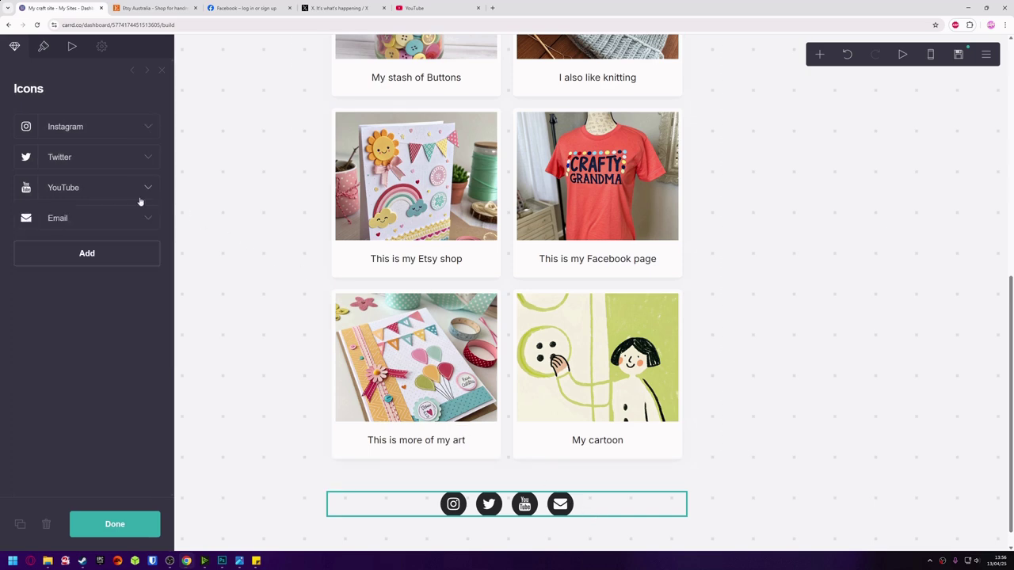
Replace the Email icon's placeholder mailto link with the site owner's email address.
click(146, 217)
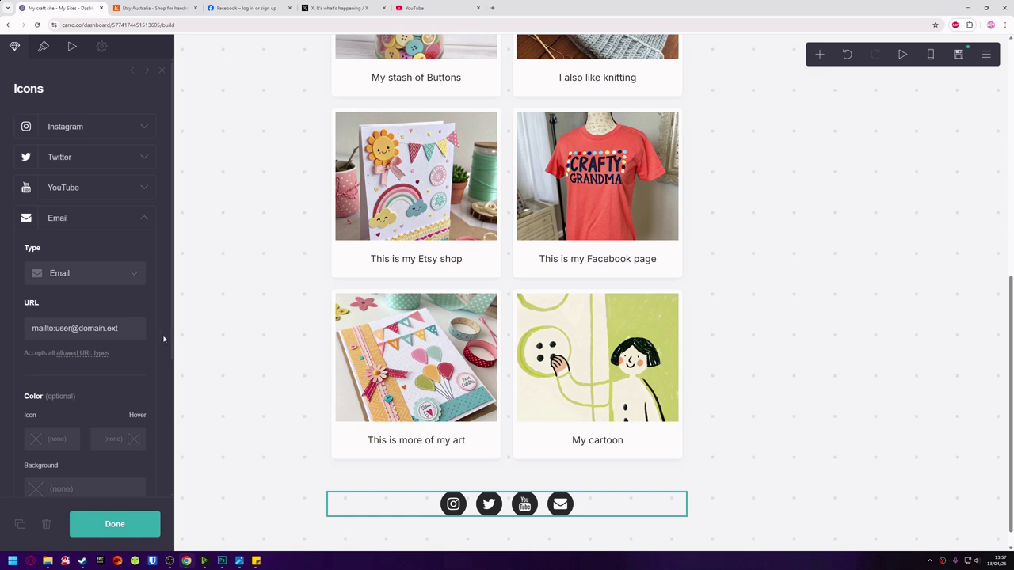
drag(116, 327, 51, 332)
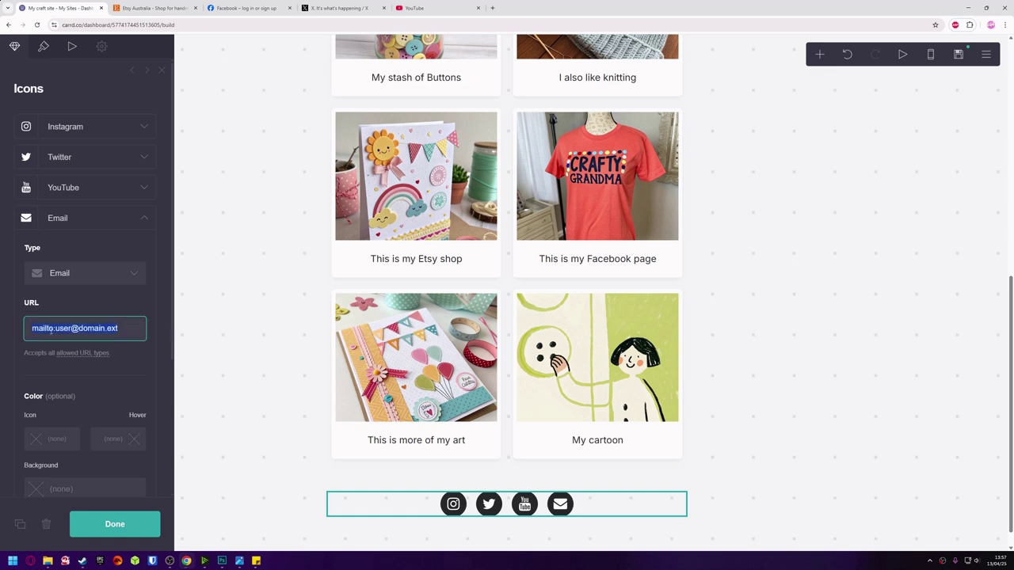
click(119, 525)
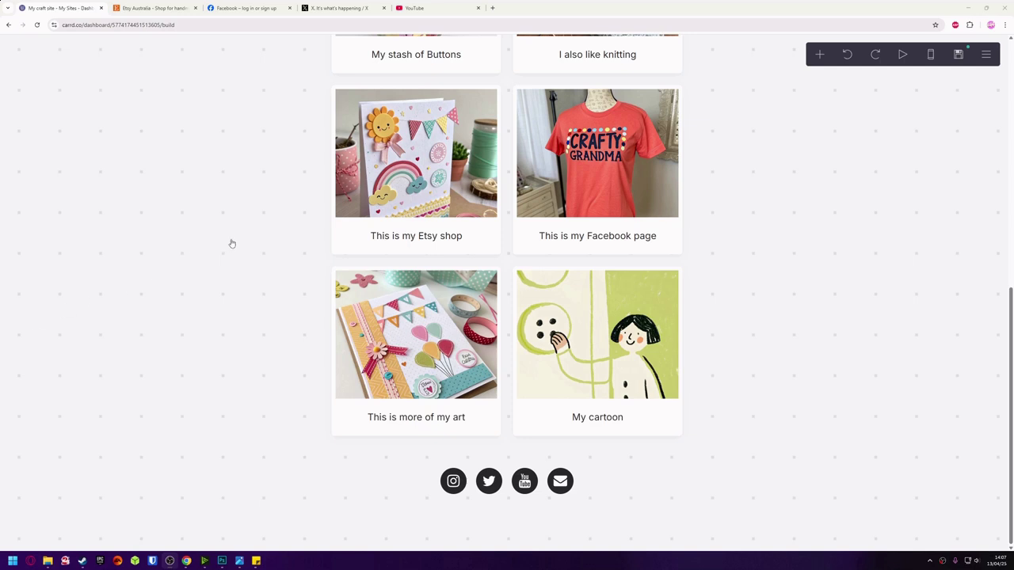
Set the page width to 70 so the gallery shows three cards per row.
click(291, 301)
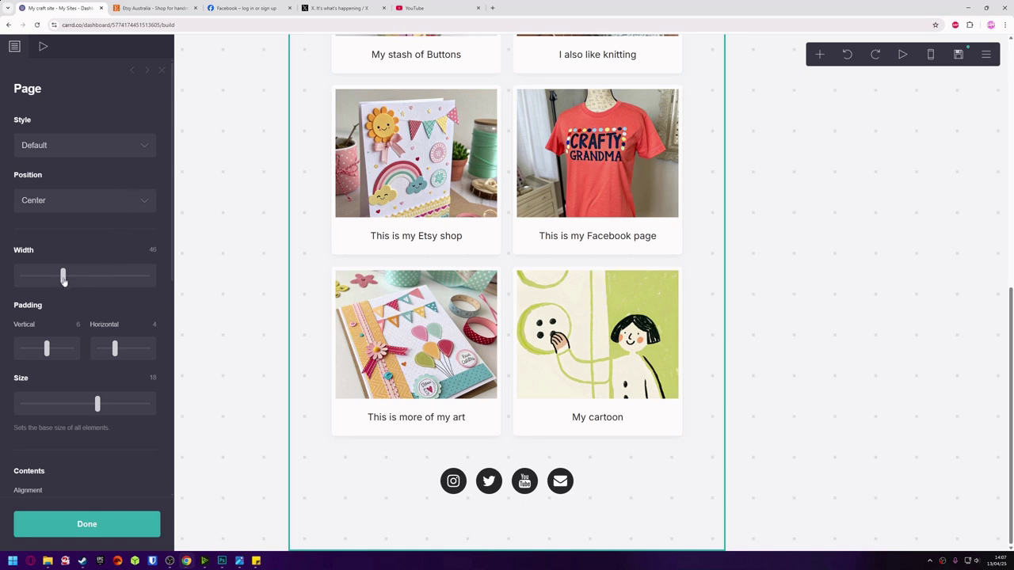
drag(63, 278, 92, 290)
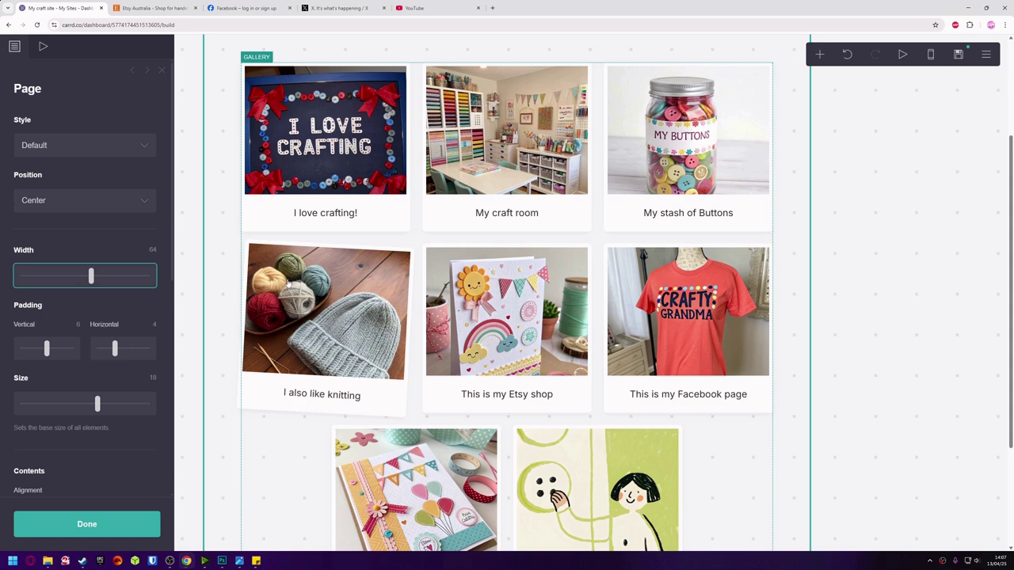
drag(91, 277, 148, 284)
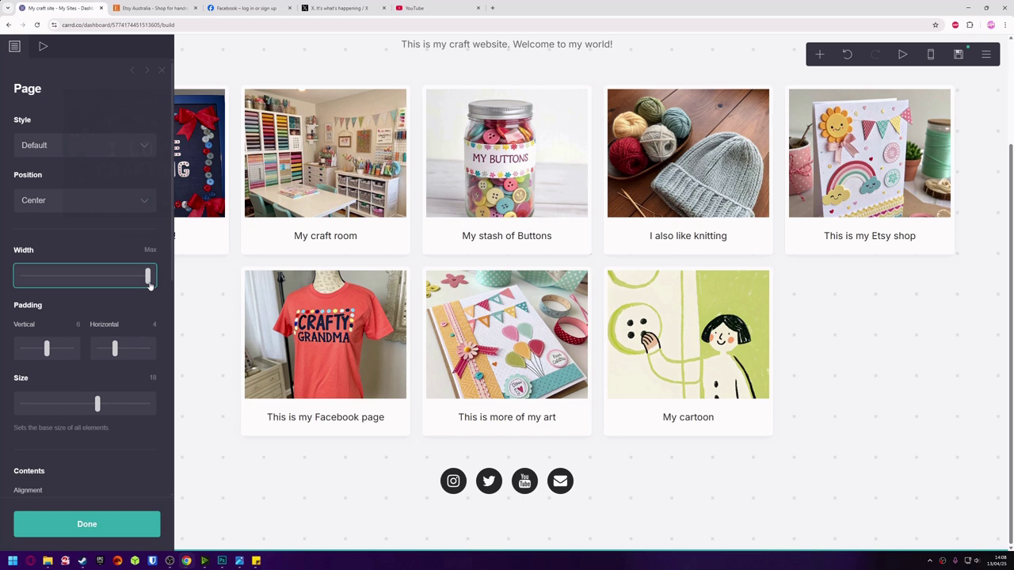
drag(150, 285, 100, 281)
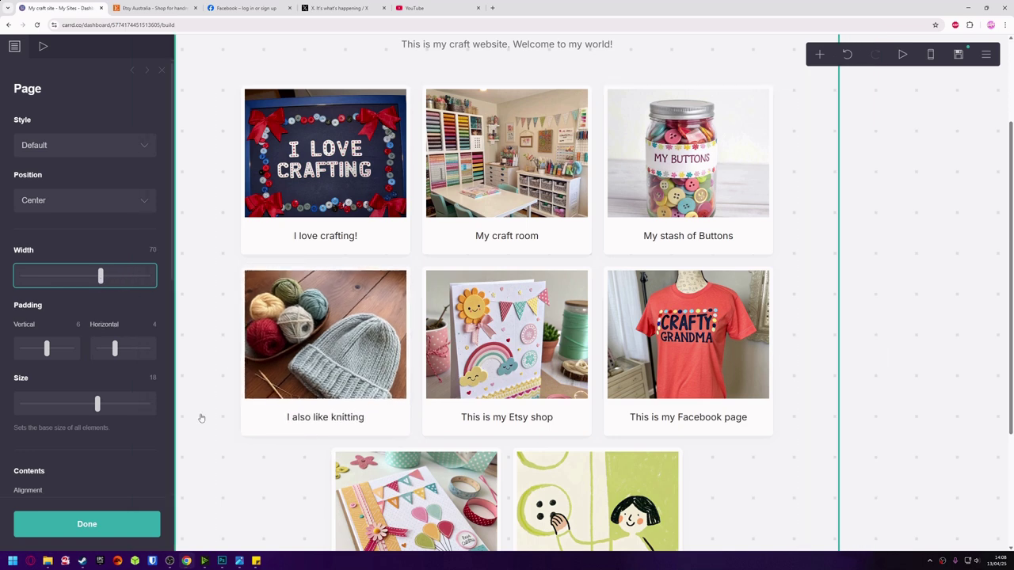
click(72, 531)
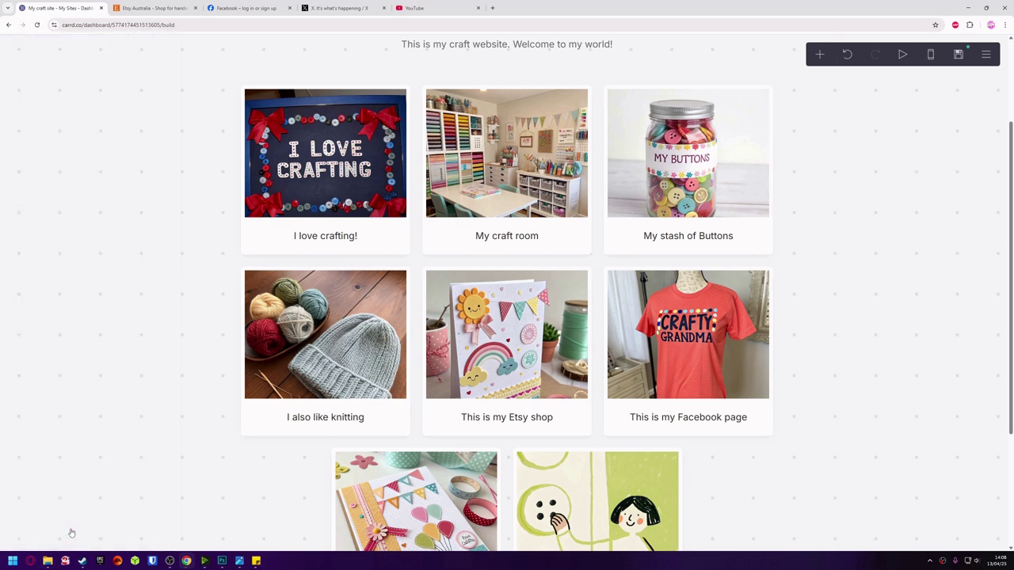
scroll(71, 533, up, 2)
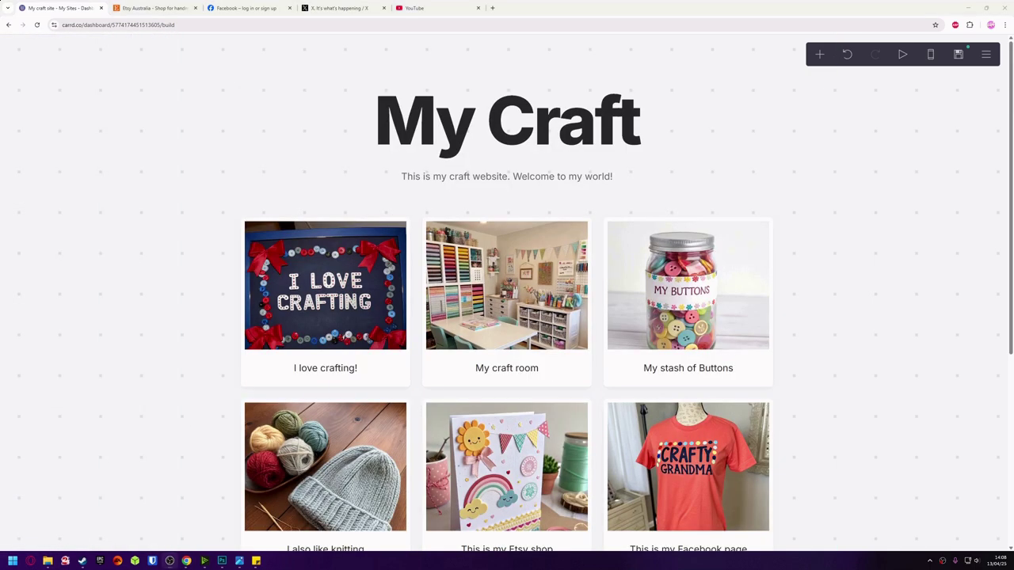
Set the page background colour to a light pink.
click(79, 245)
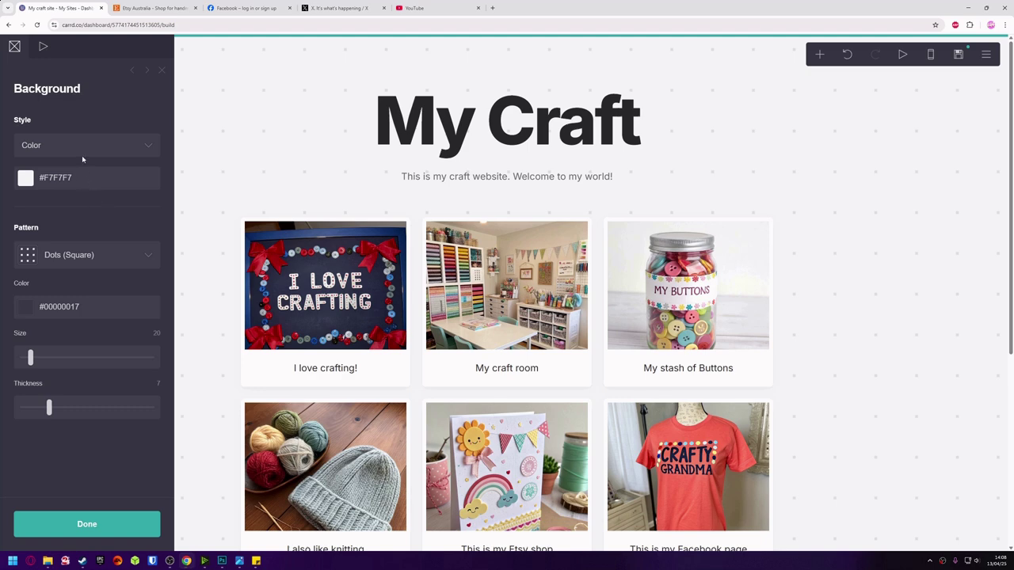
click(83, 180)
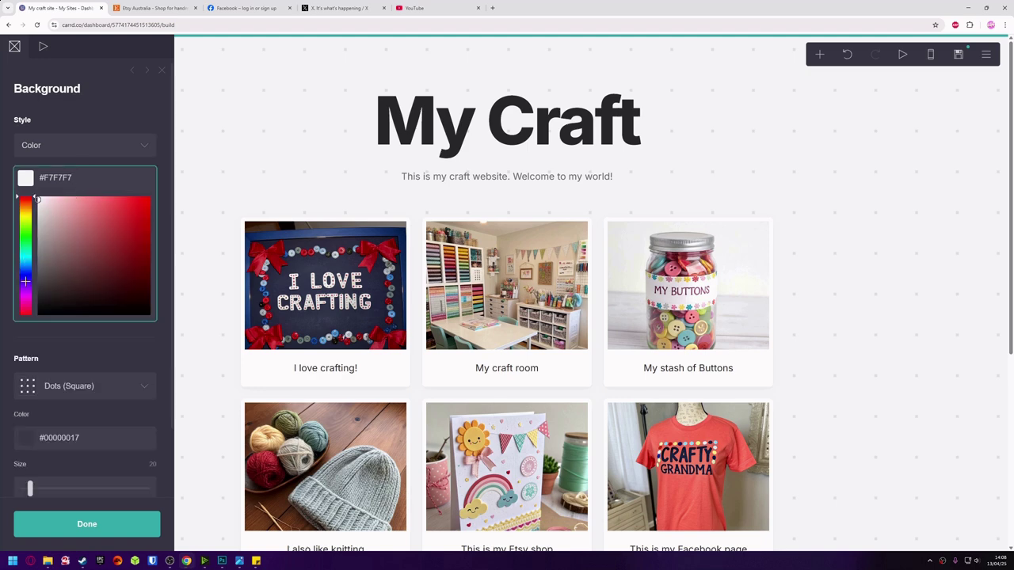
click(28, 295)
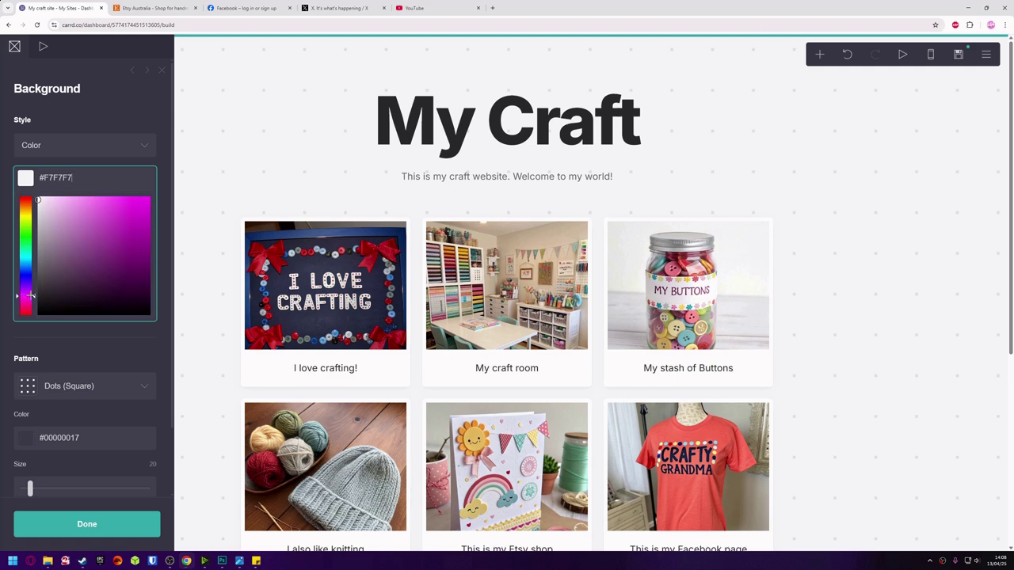
click(88, 198)
drag(88, 198, 49, 196)
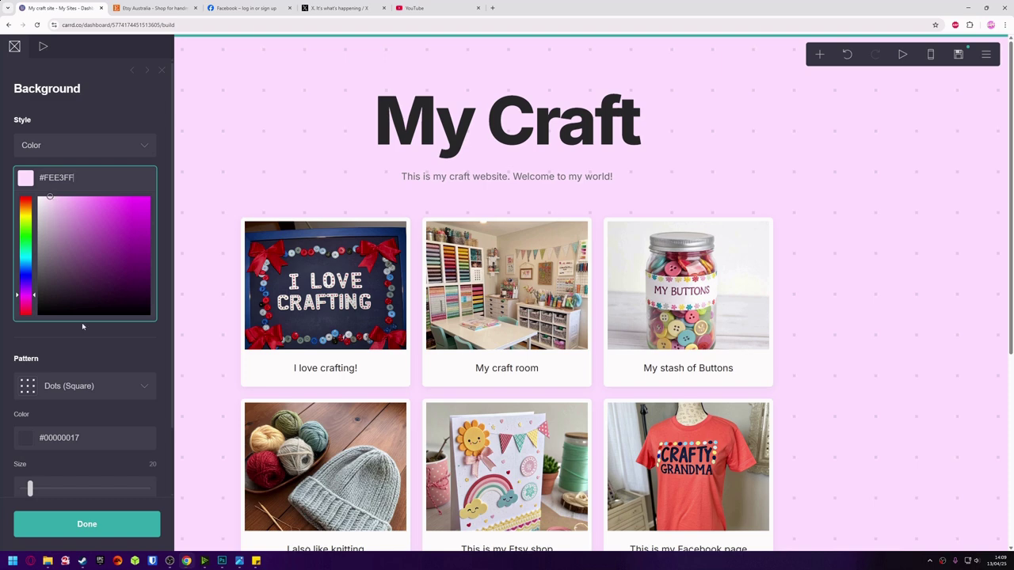
Try the Dots (Plus), Heart Outlines and solid hearts background patterns.
click(99, 386)
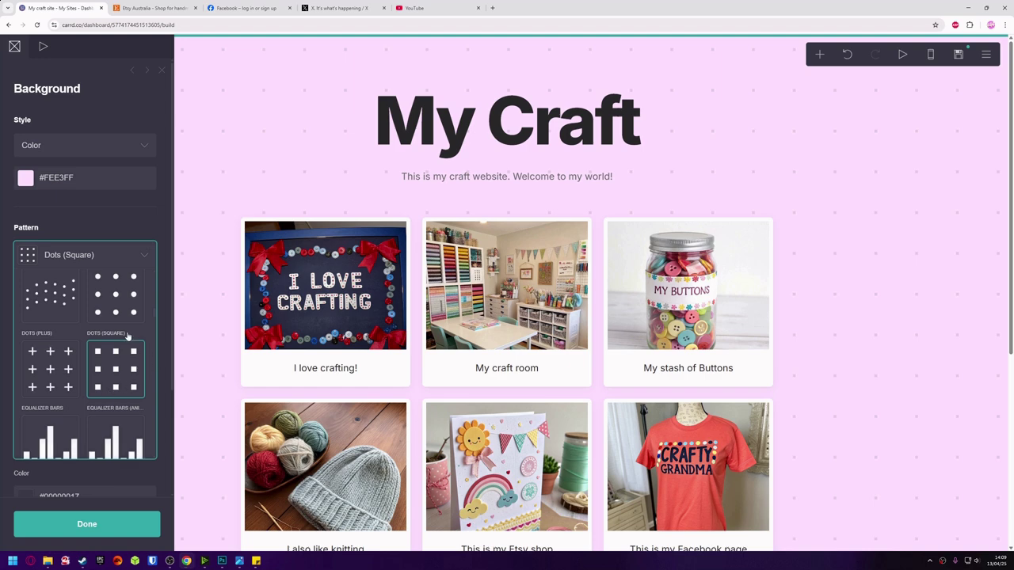
click(62, 364)
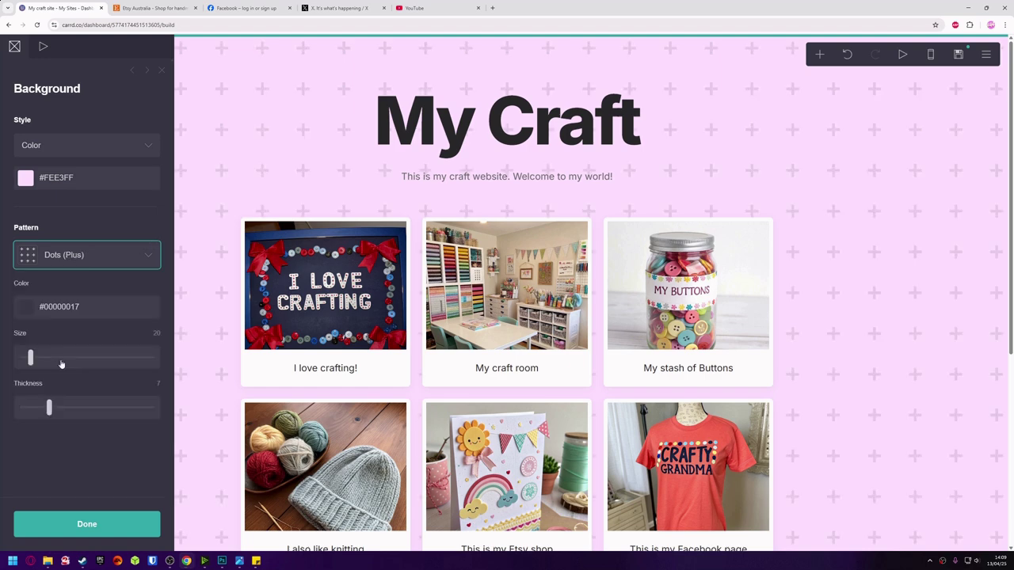
click(90, 264)
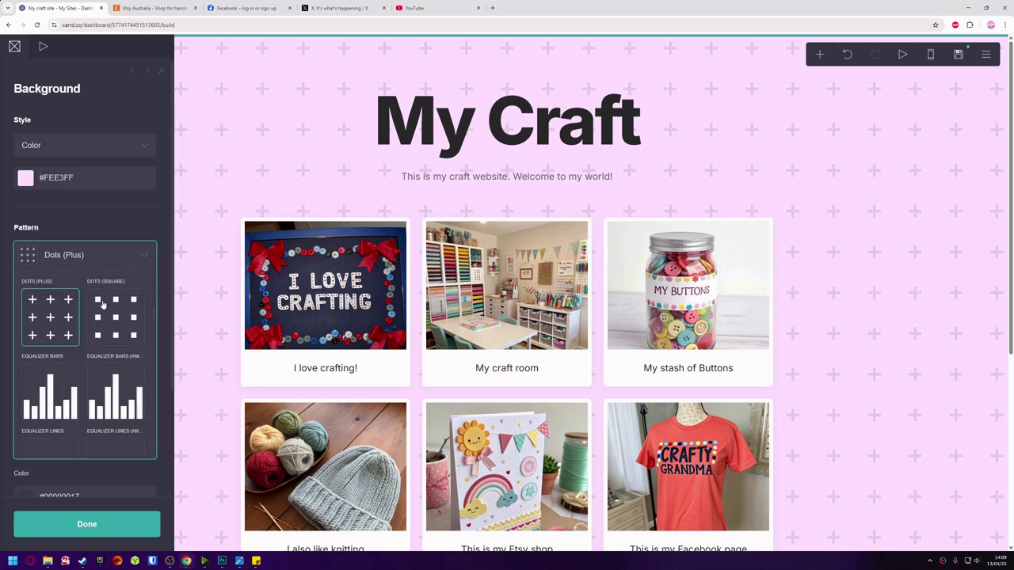
scroll(103, 305, down, 5)
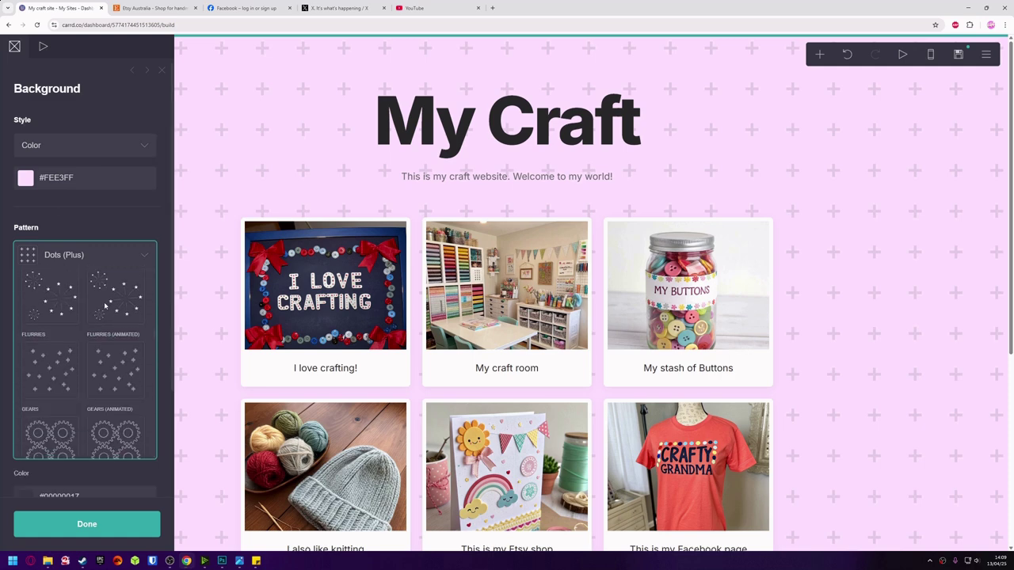
scroll(105, 306, down, 5)
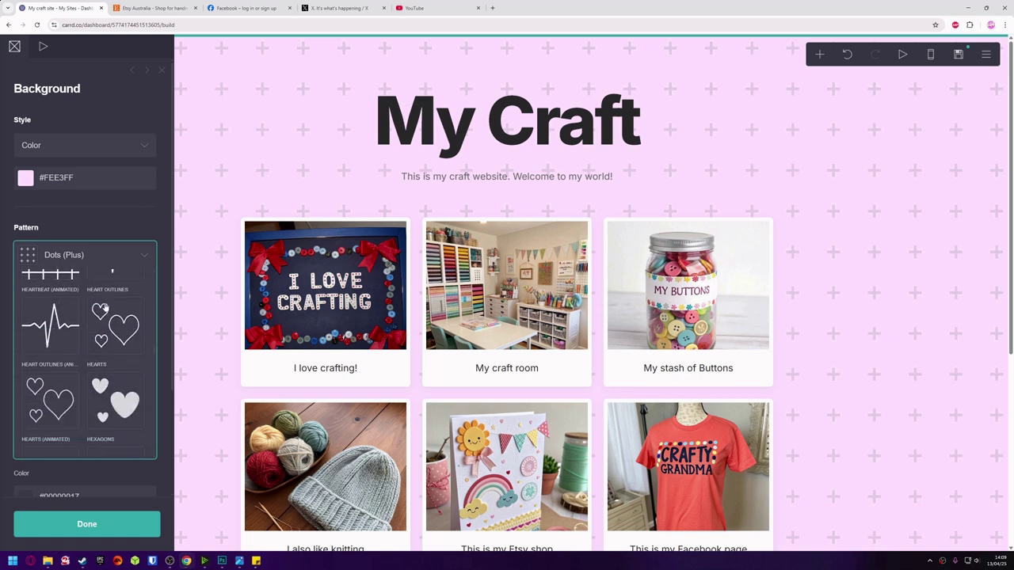
click(106, 322)
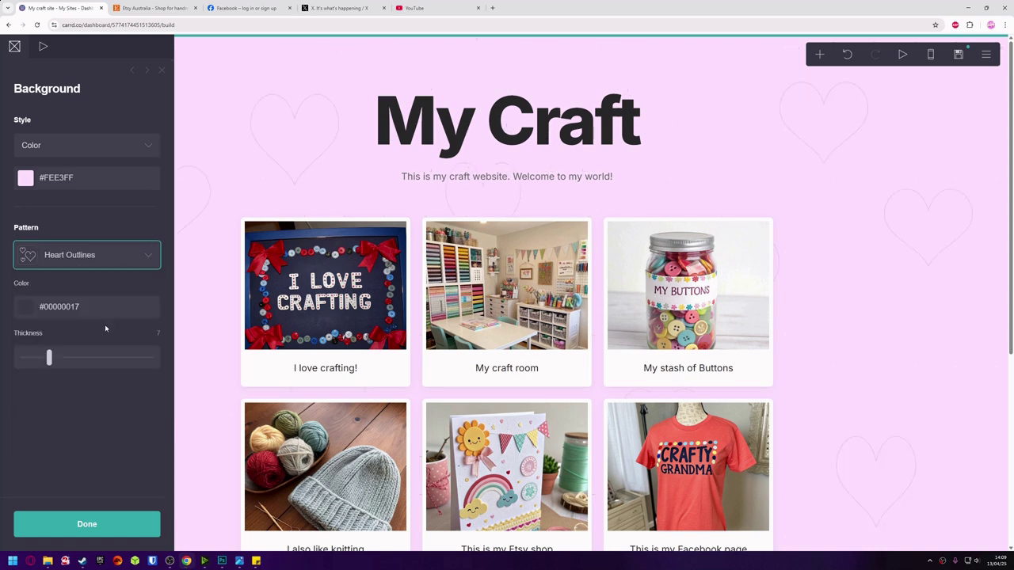
click(103, 255)
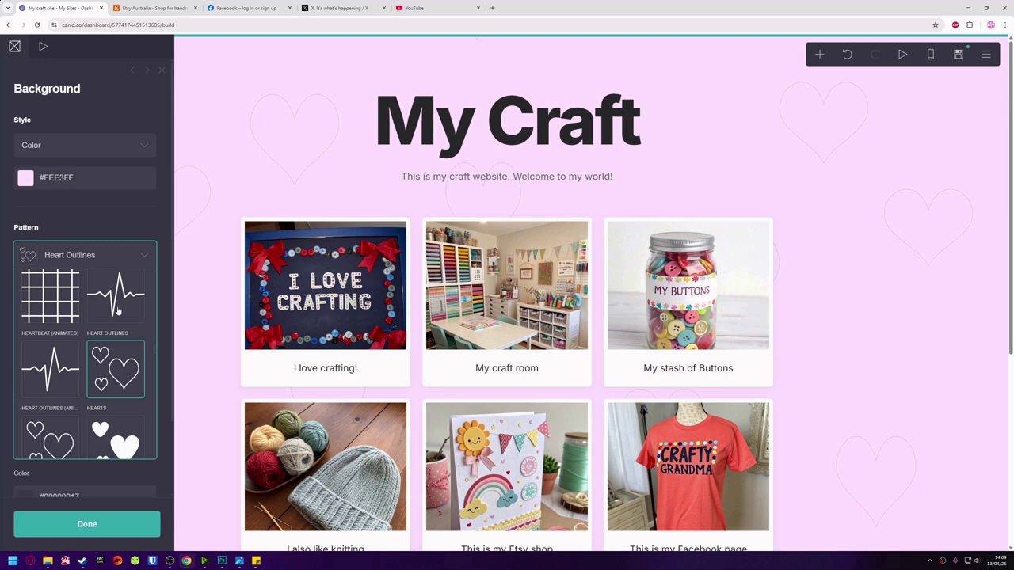
scroll(117, 314, down, 3)
scroll(117, 315, up, 3)
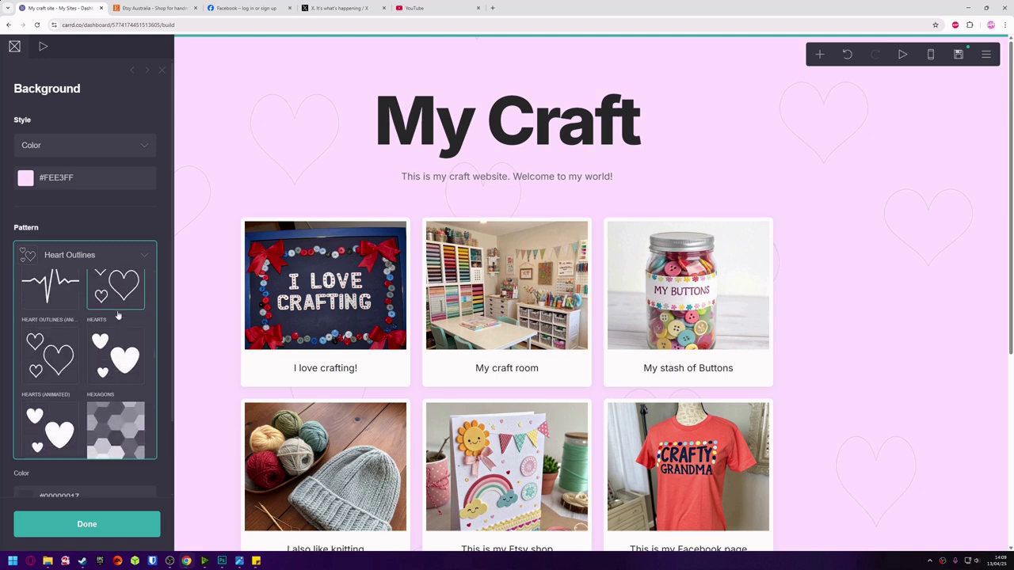
click(117, 364)
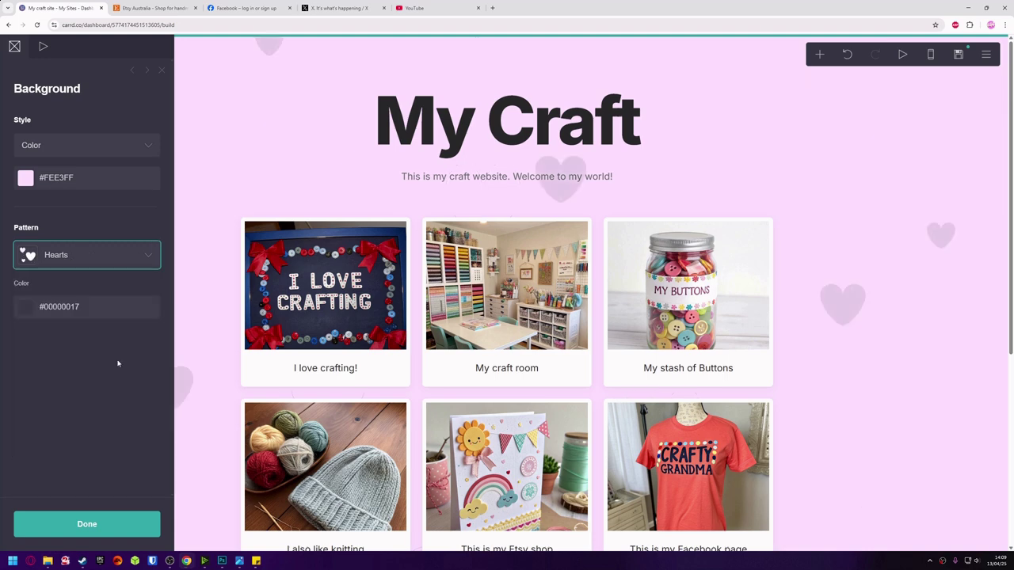
Try Mountains, then settle on the Equalizer Bars (Animated) background pattern.
click(101, 257)
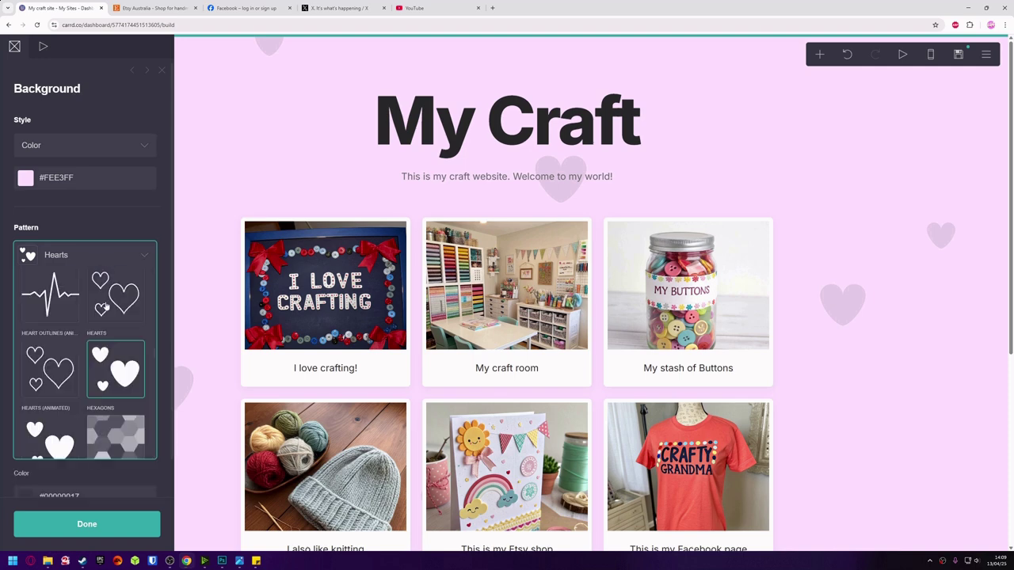
scroll(106, 309, down, 5)
scroll(106, 308, down, 5)
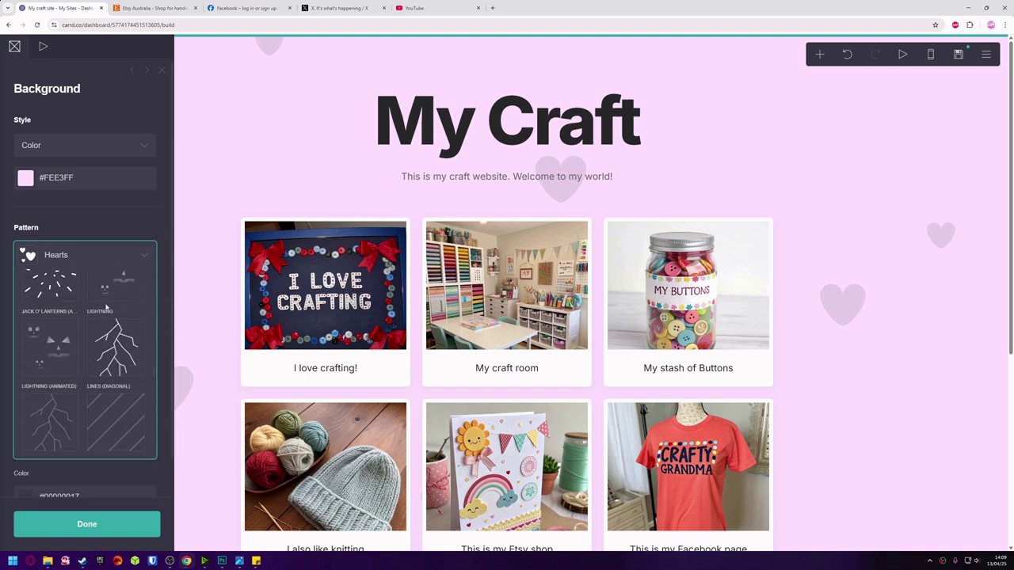
scroll(106, 309, down, 5)
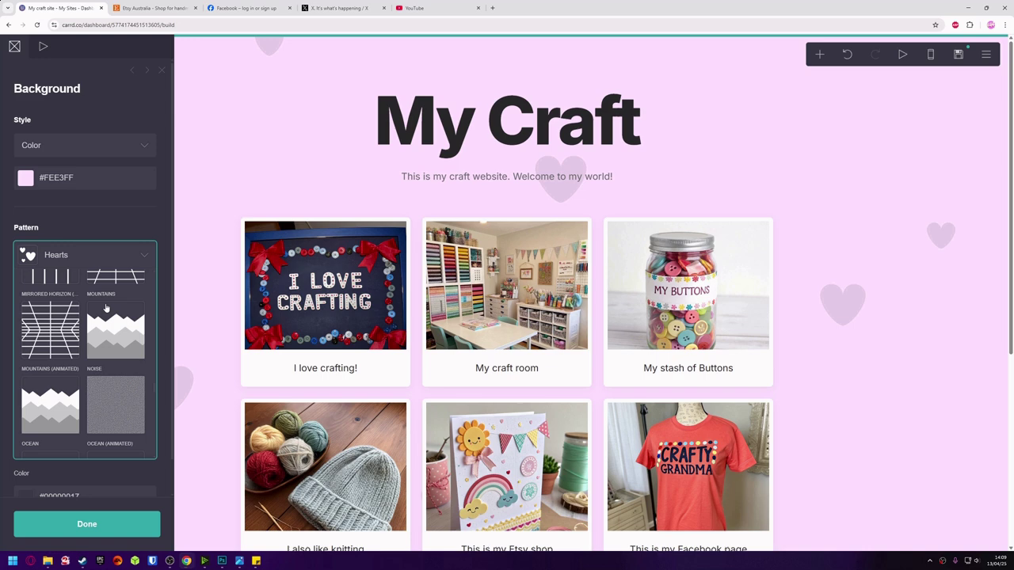
scroll(106, 309, up, 2)
click(108, 325)
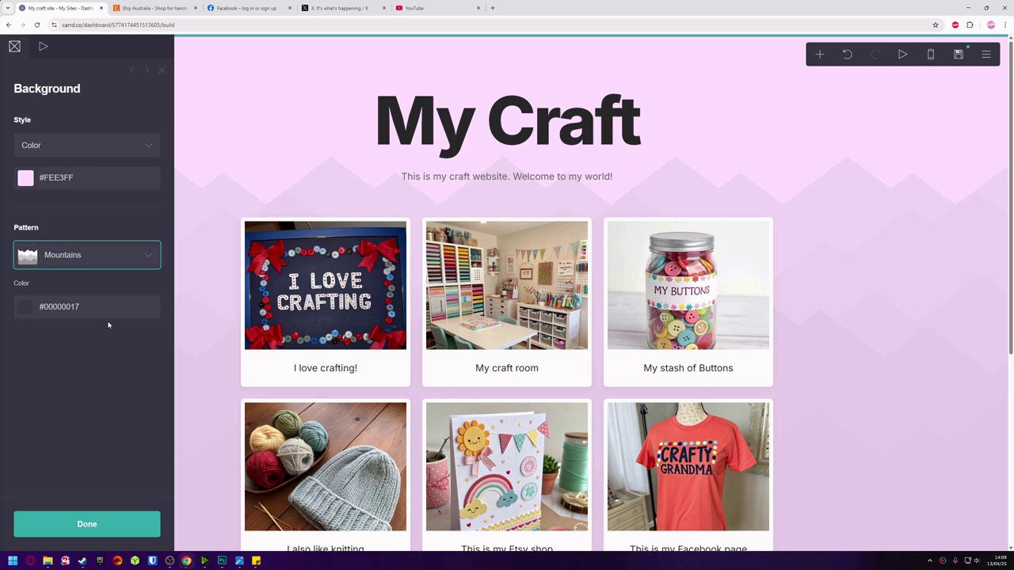
click(102, 258)
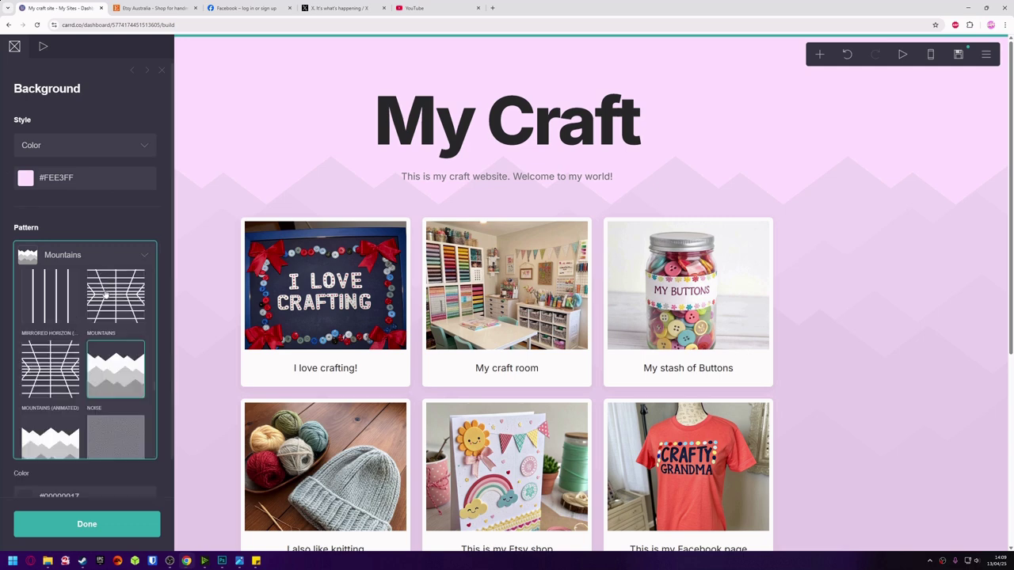
scroll(105, 293, up, 5)
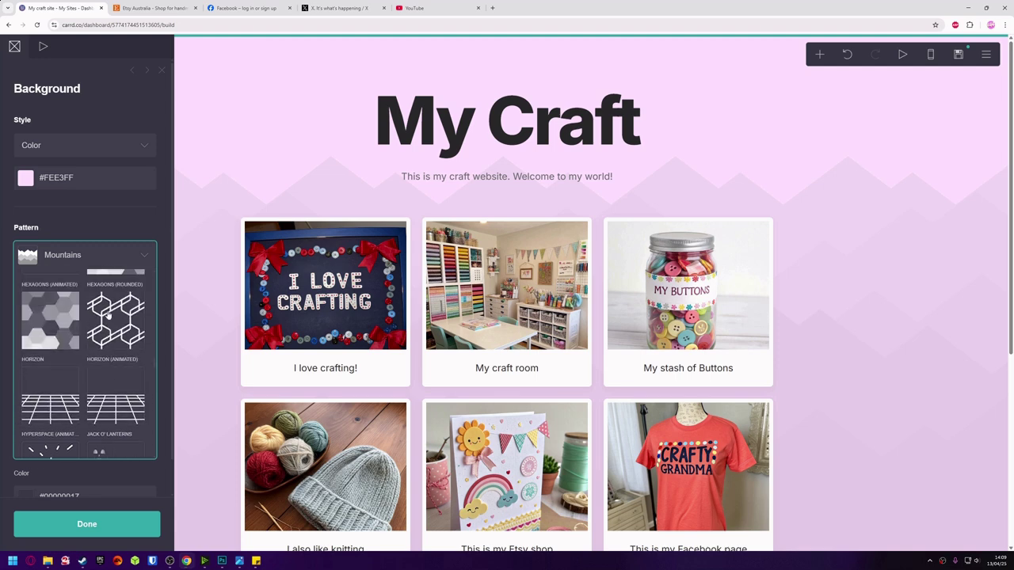
scroll(109, 316, up, 5)
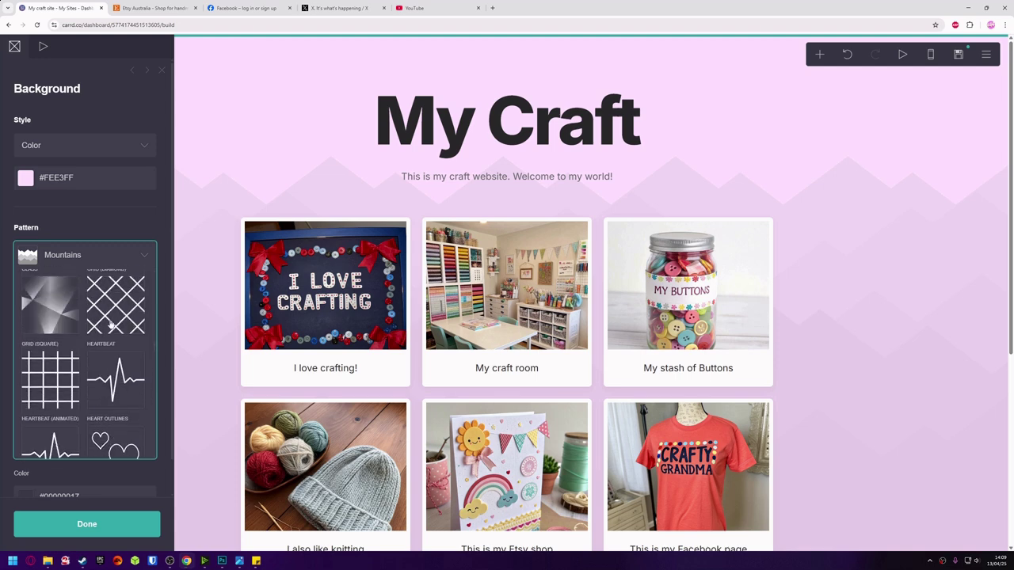
scroll(111, 325, up, 5)
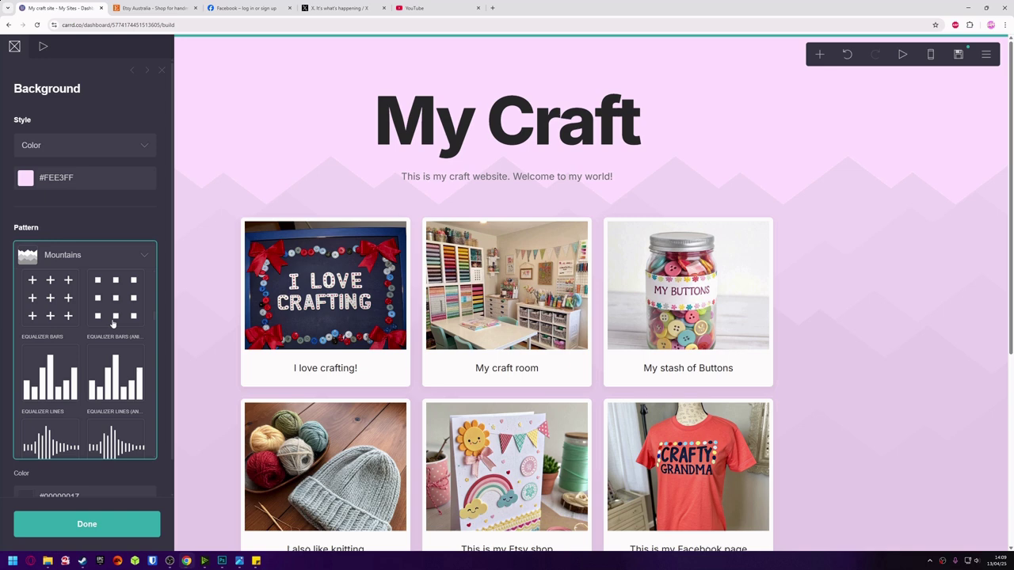
click(67, 380)
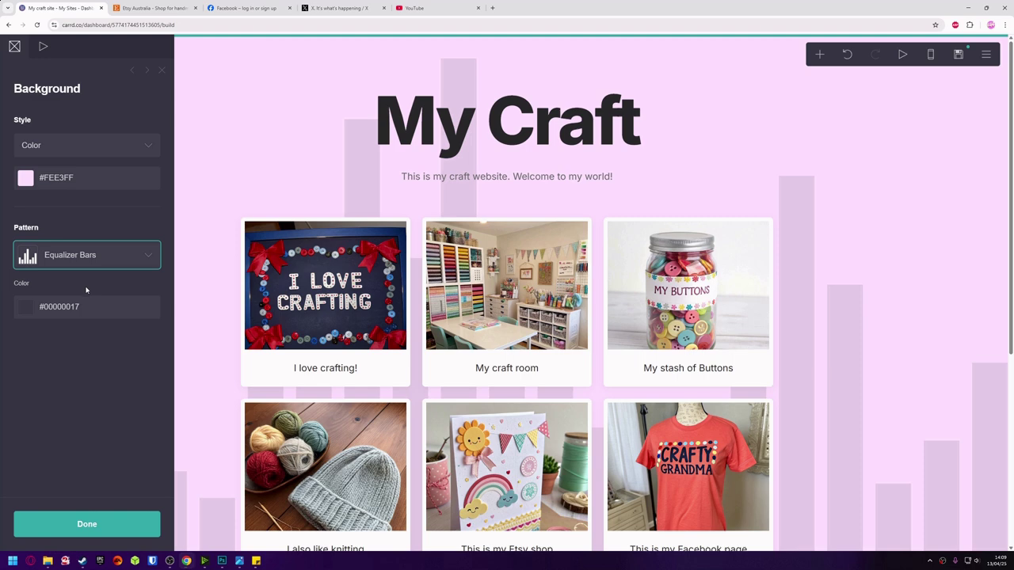
click(101, 254)
click(103, 366)
click(99, 515)
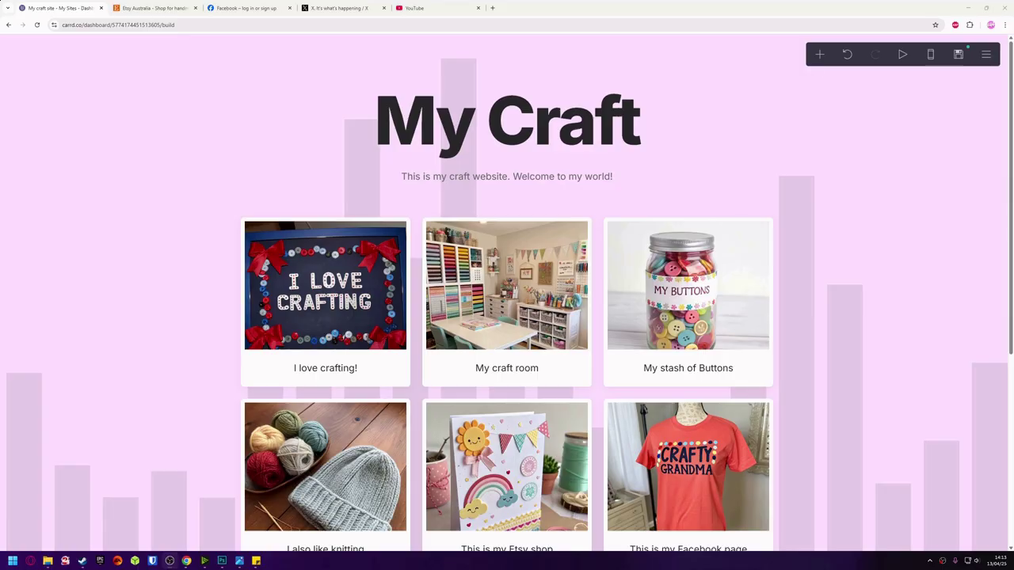
Replace the site's description with a short demo description.
click(958, 56)
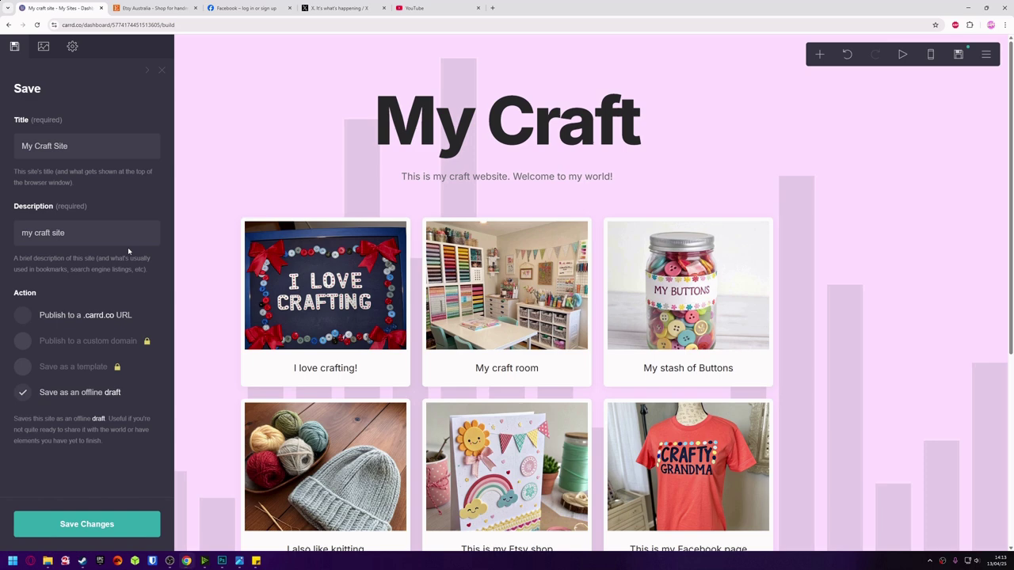
drag(119, 234, 17, 241)
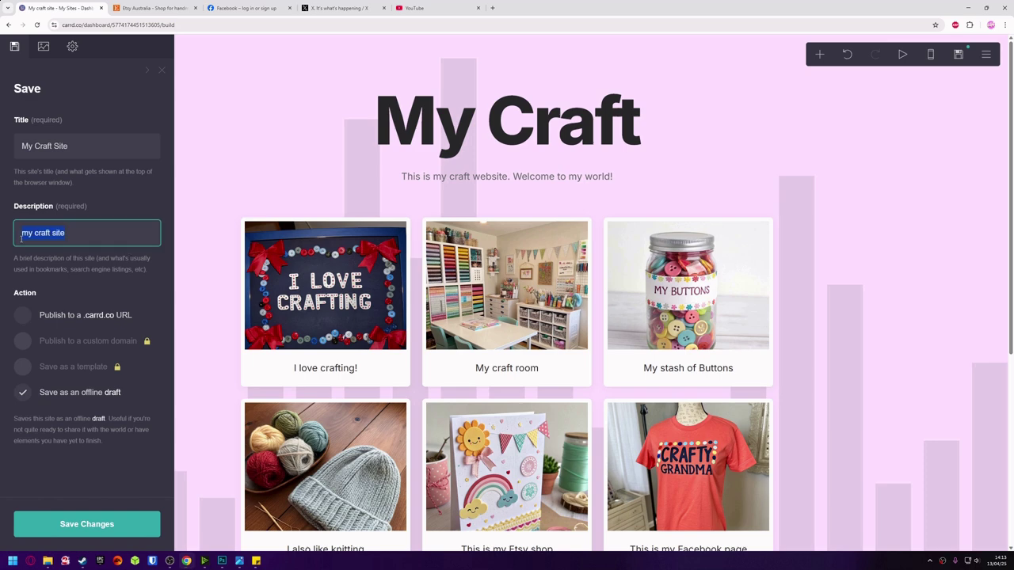
text(Demo for Carrd by Jane.)
Publish the site to mydemocraftwebsite.carrd.co.
click(29, 316)
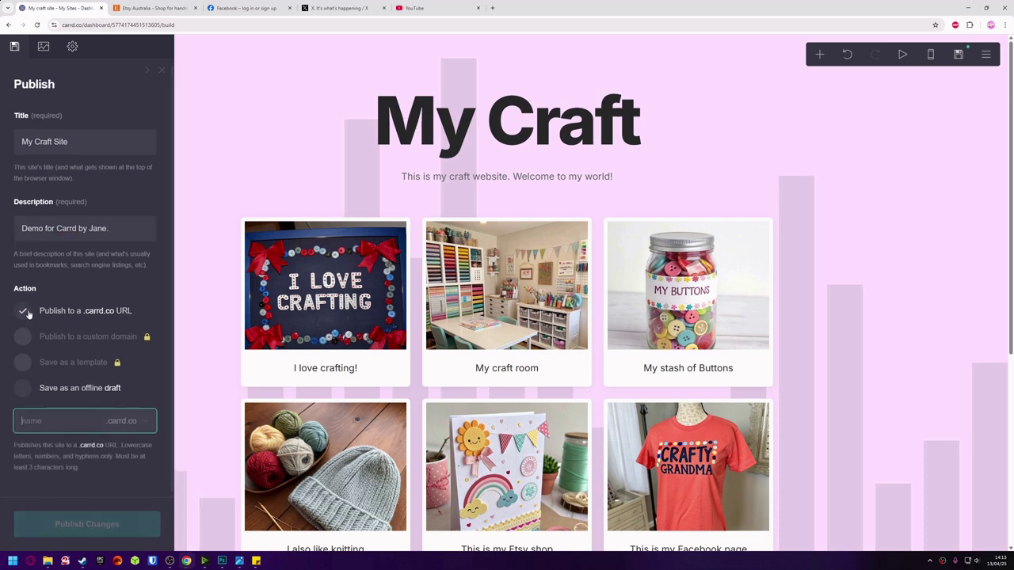
click(50, 421)
text(myfirs)
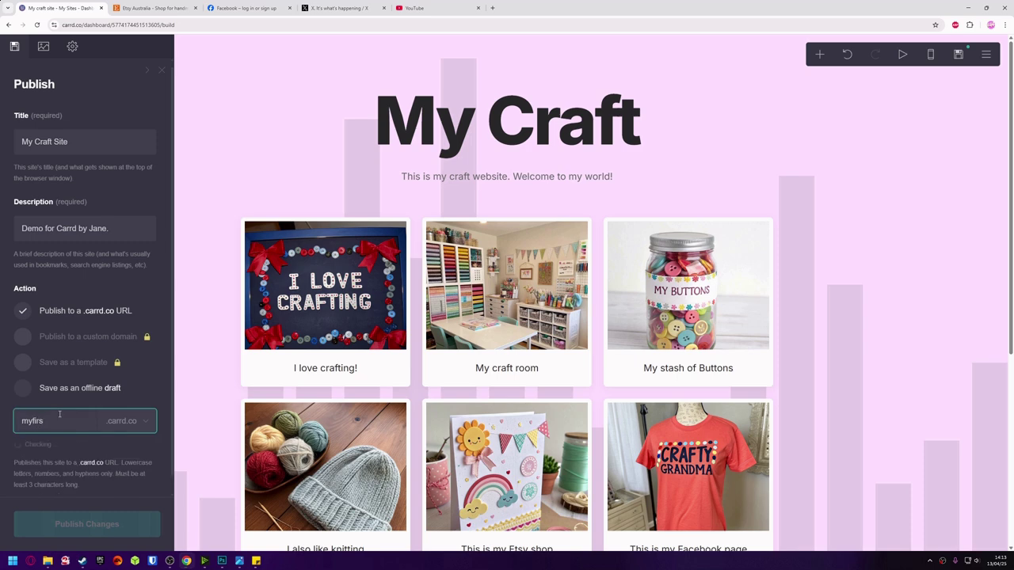
key(BackSpace)
key(BackSpace)
key(BackSpace)
key(BackSpace)
text(d)
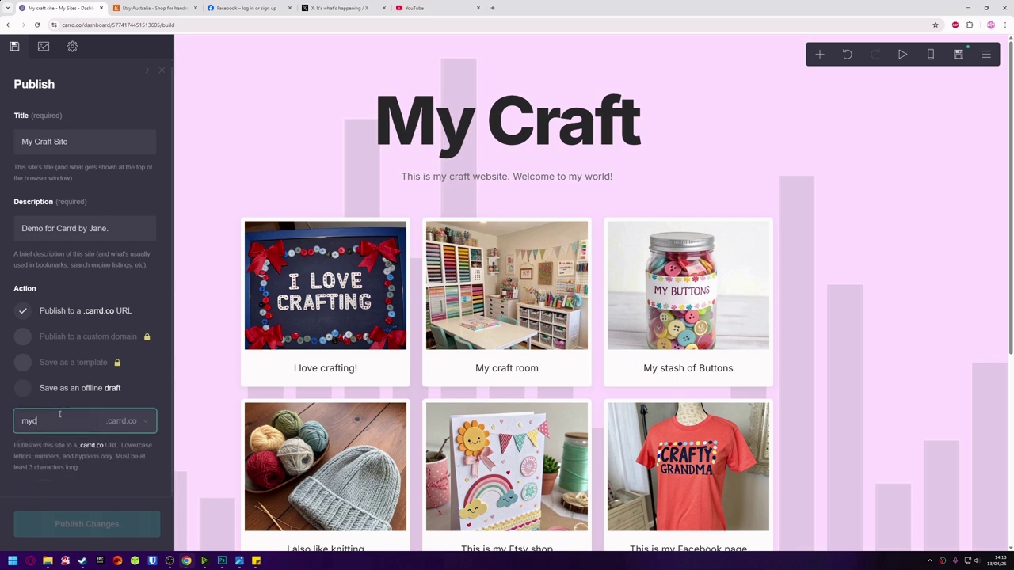
text(emocraft)
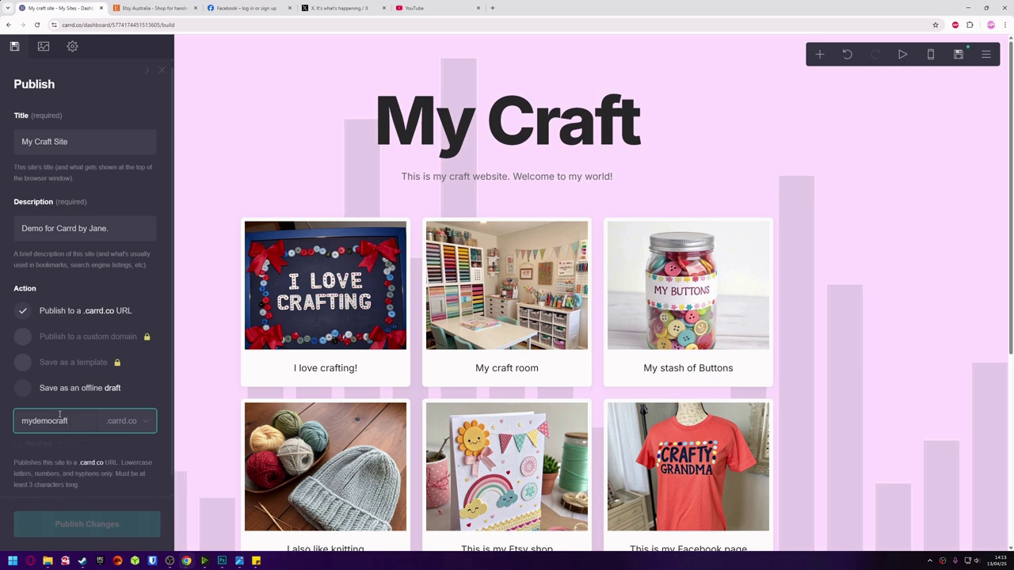
text(website)
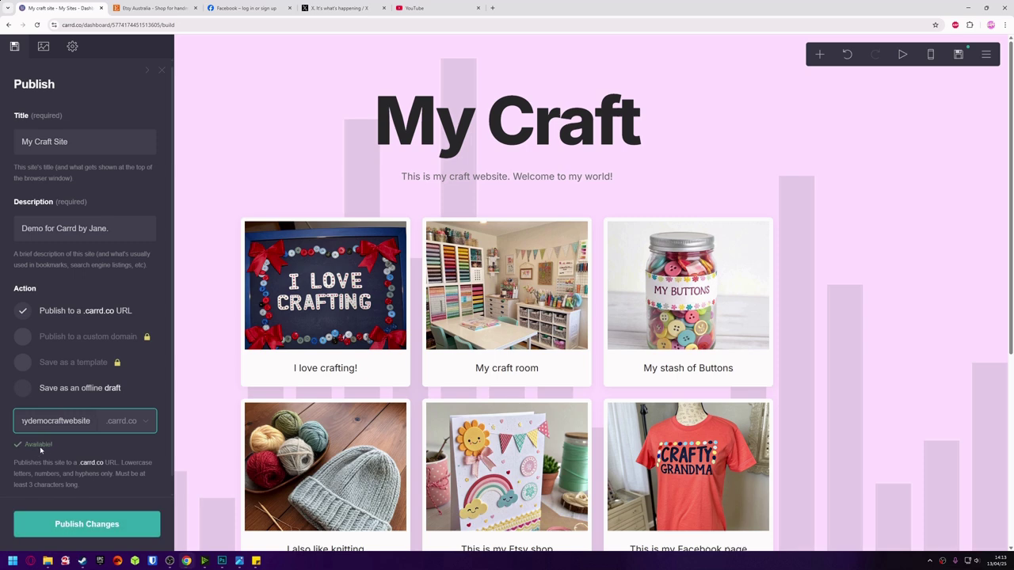
click(114, 527)
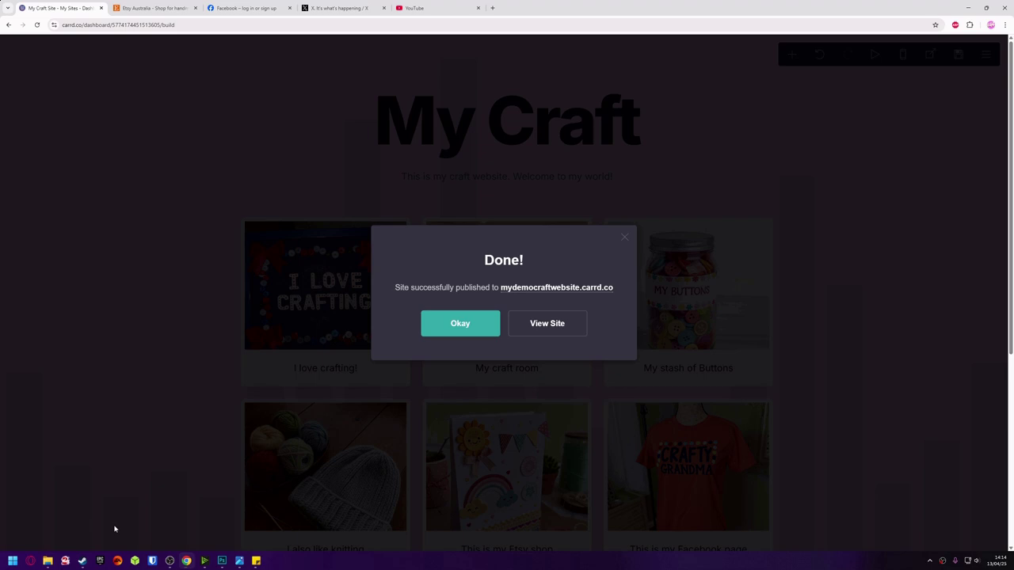
click(467, 325)
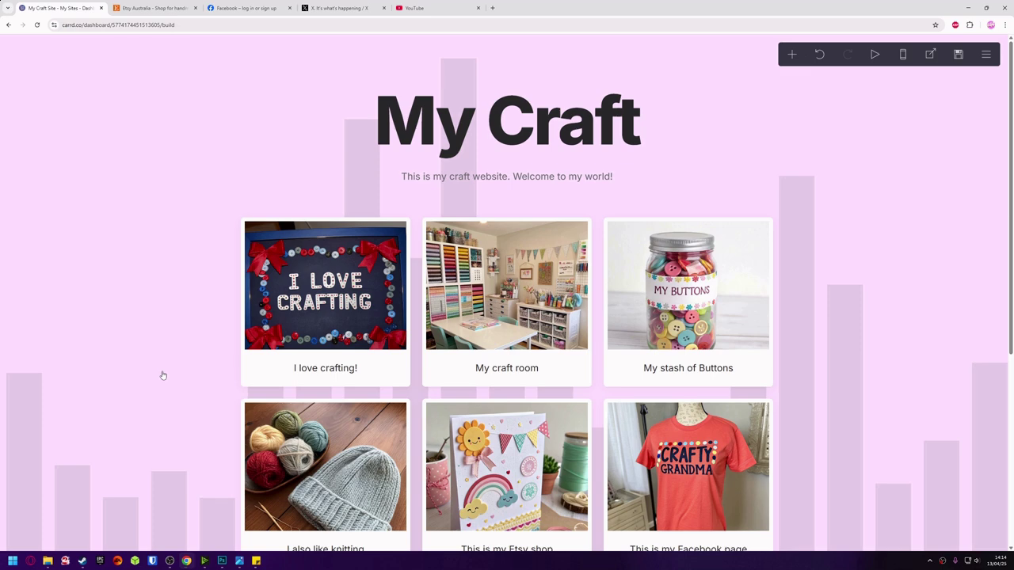
key(ctrl+z)
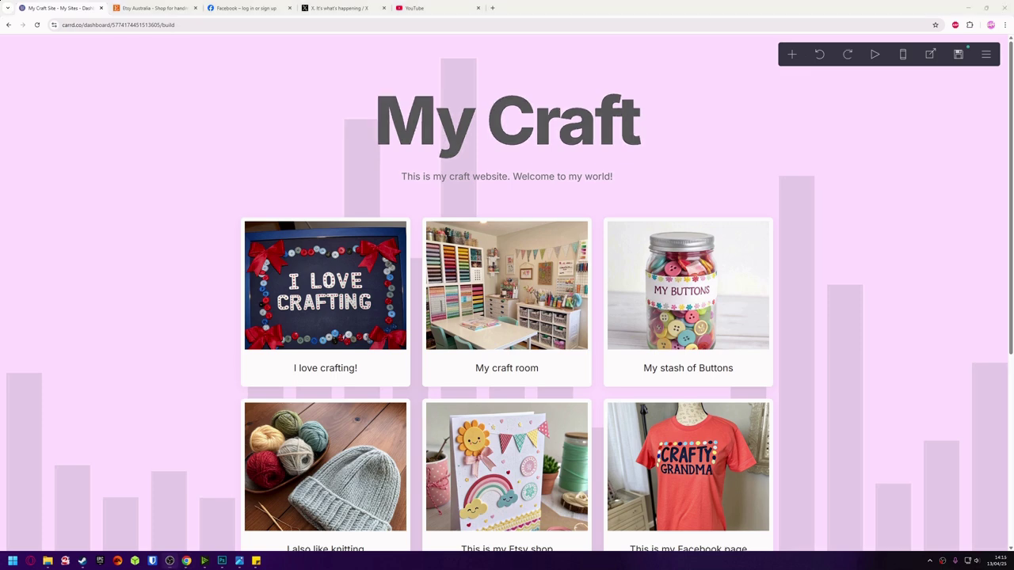
Make the My Craft heading pink.
click(409, 126)
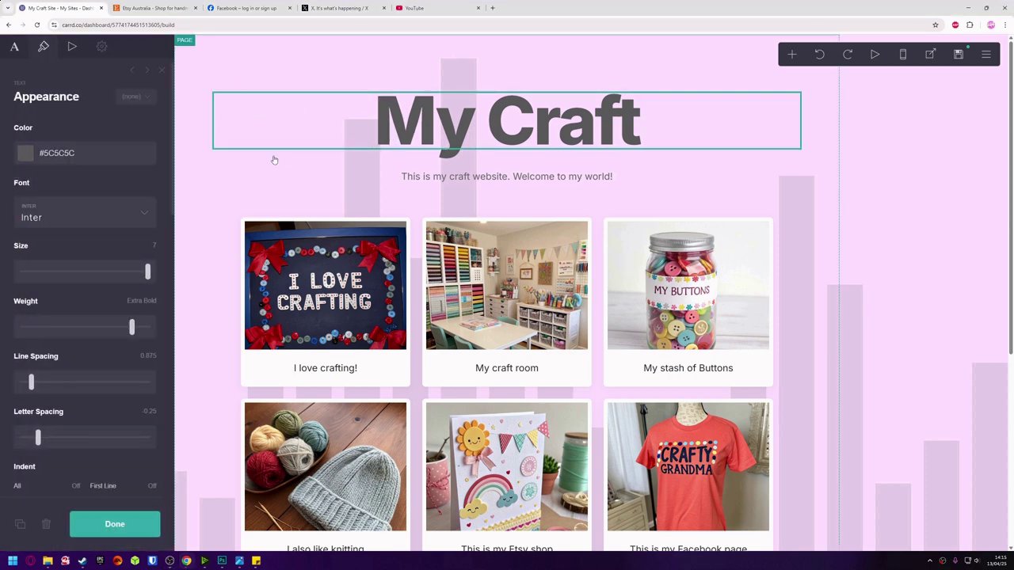
click(93, 155)
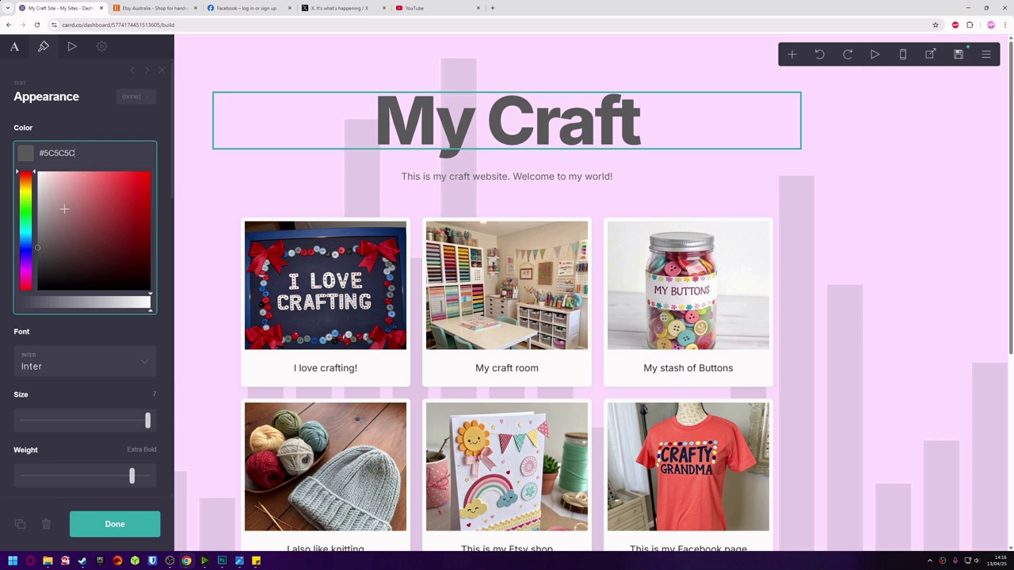
drag(20, 257, 21, 272)
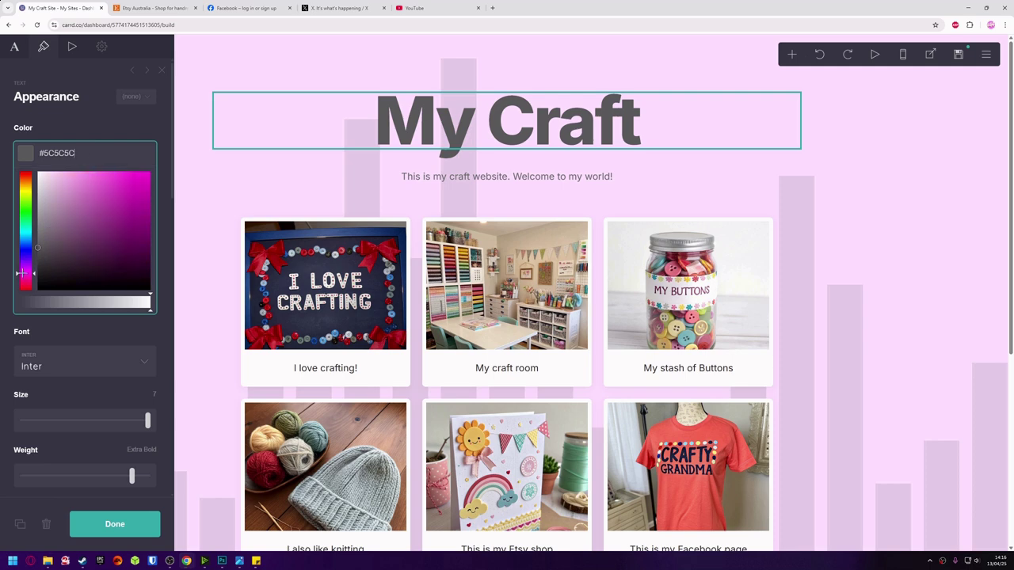
mouse_move(73, 184)
mouse_down()
mouse_move(77, 172)
mouse_move(77, 190)
mouse_up()
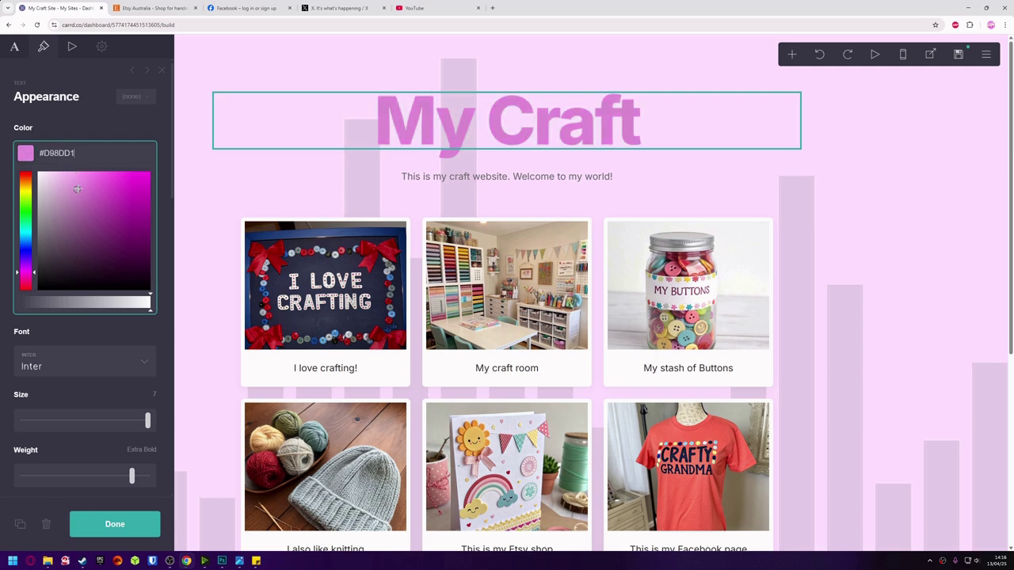
Try Itim, Just Me Again Down Here and Karantina, then set the title font to Kodchasan.
click(85, 368)
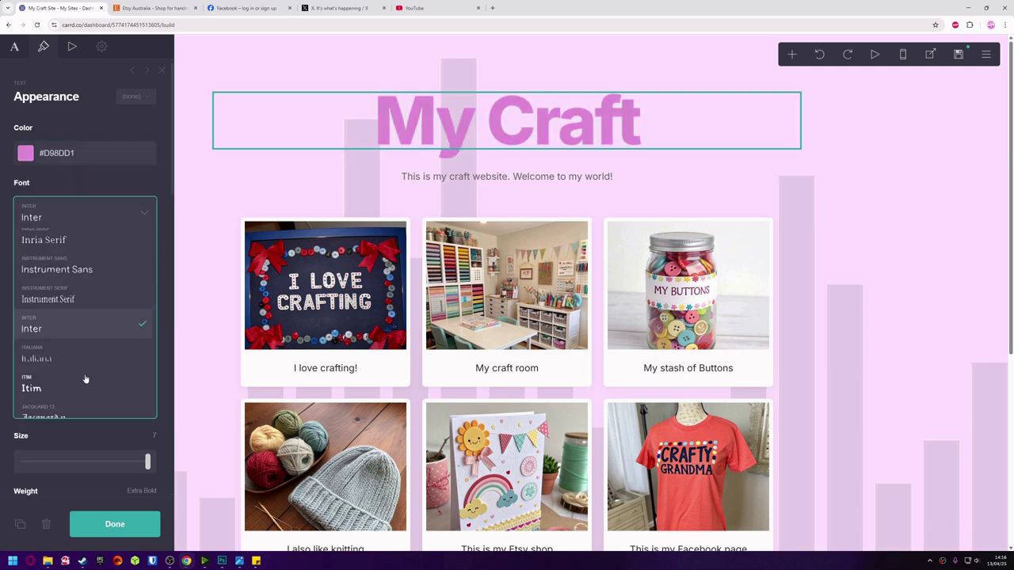
click(68, 386)
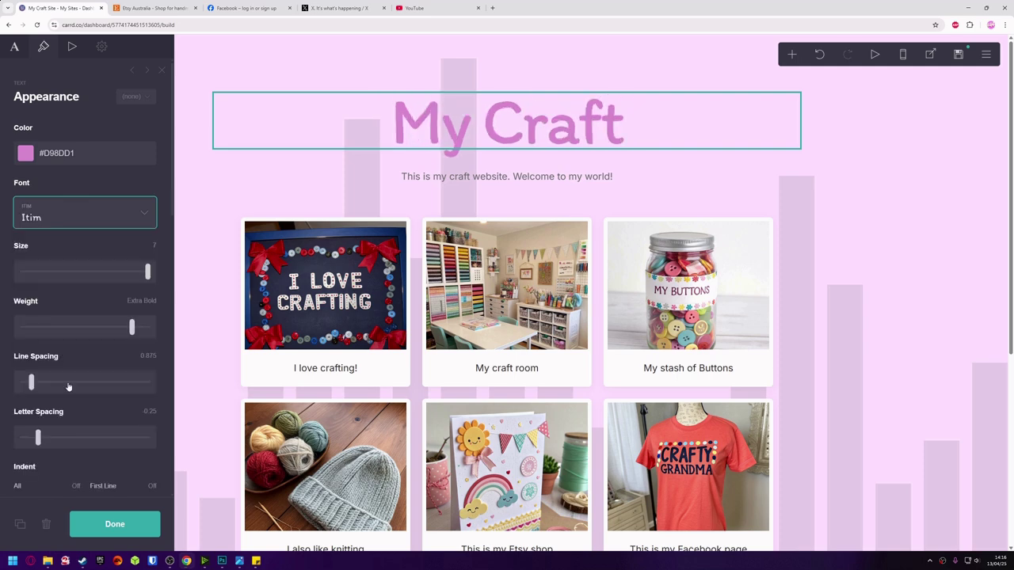
click(69, 209)
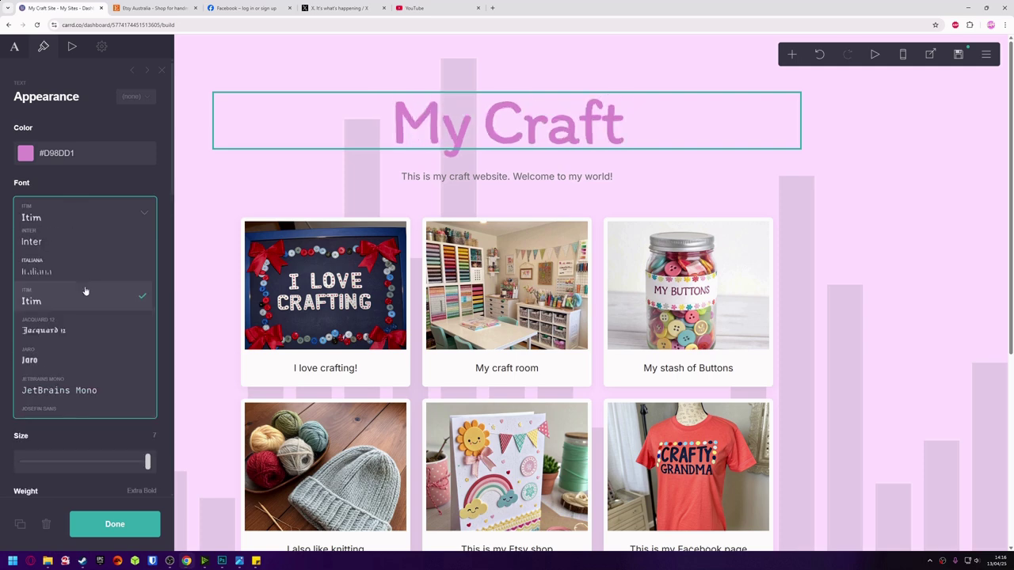
scroll(86, 291, down, 5)
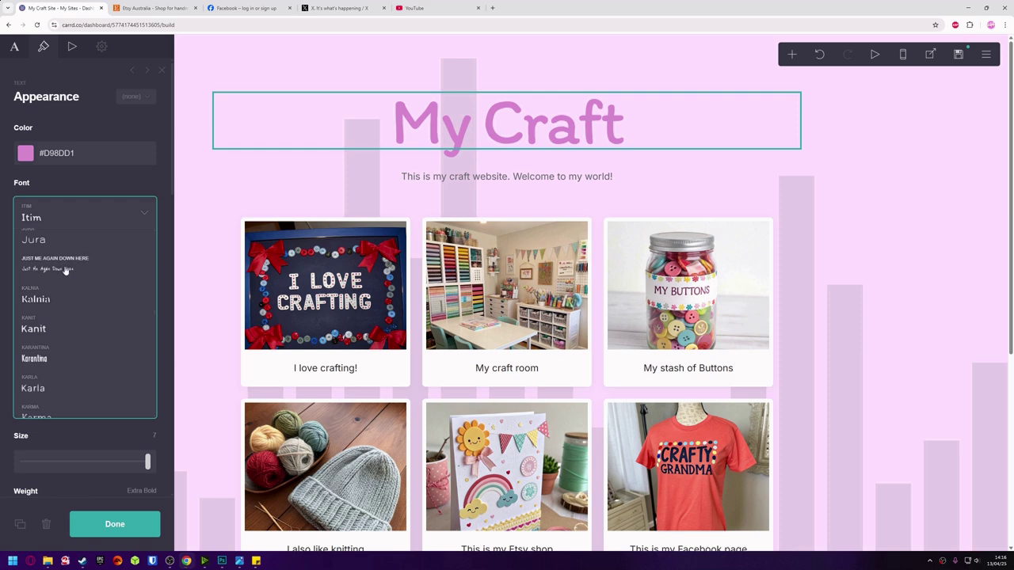
click(66, 271)
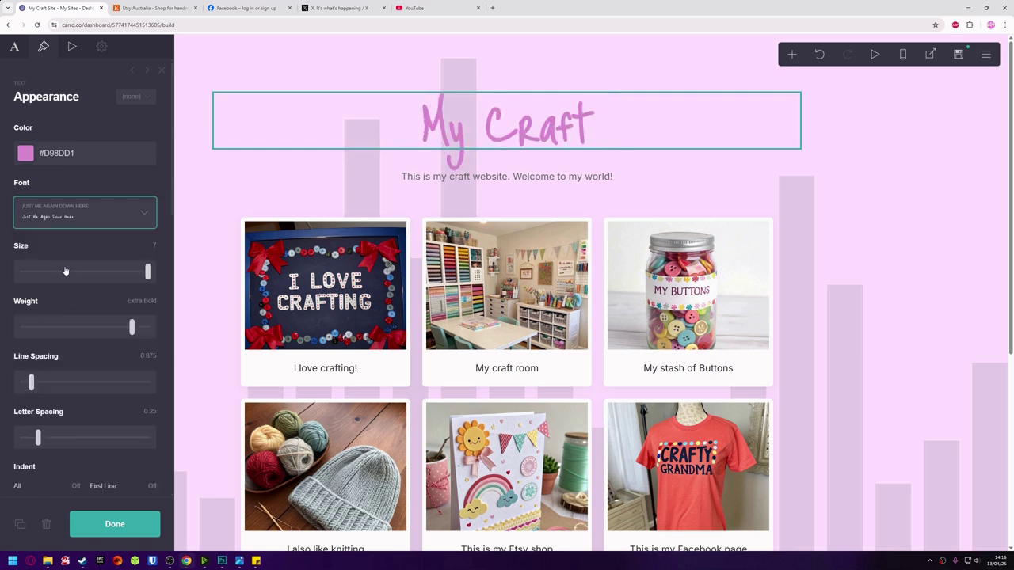
click(69, 212)
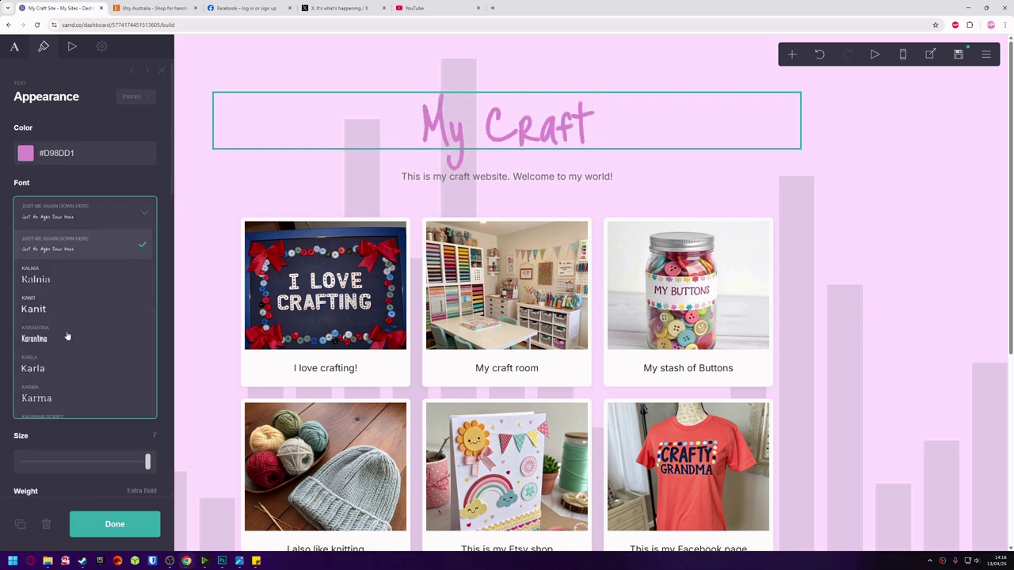
click(48, 339)
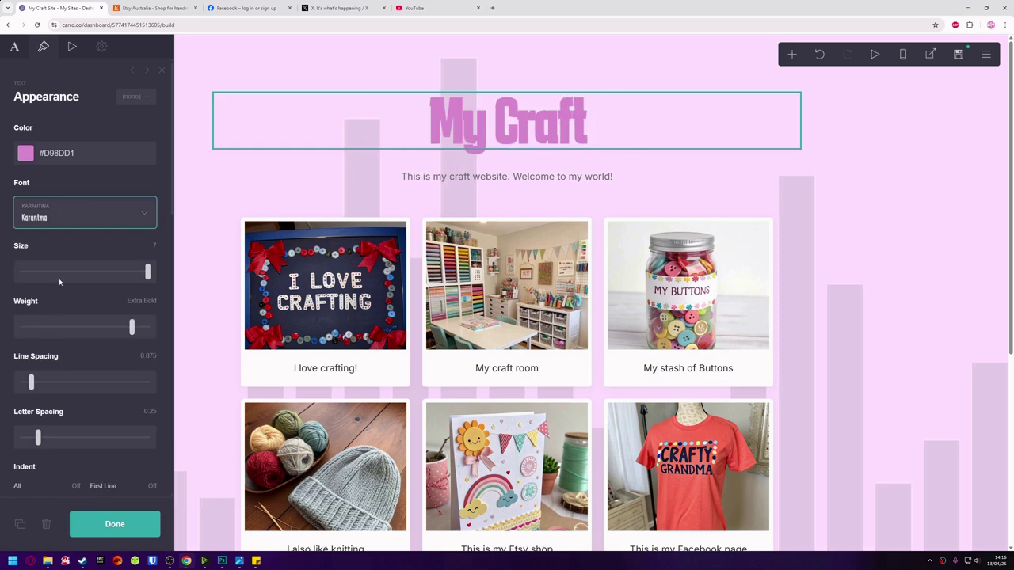
click(64, 226)
scroll(69, 293, down, 3)
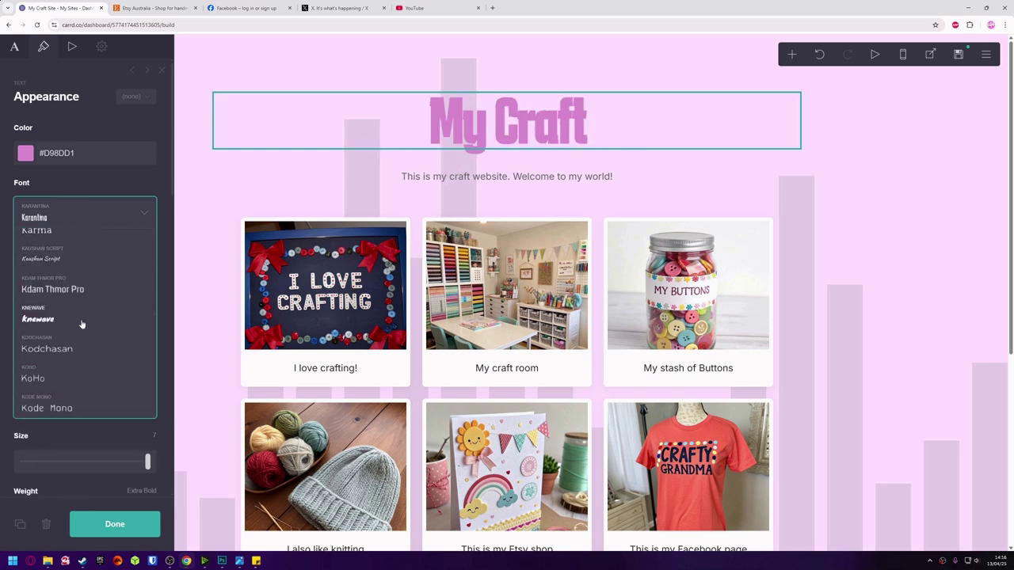
click(70, 354)
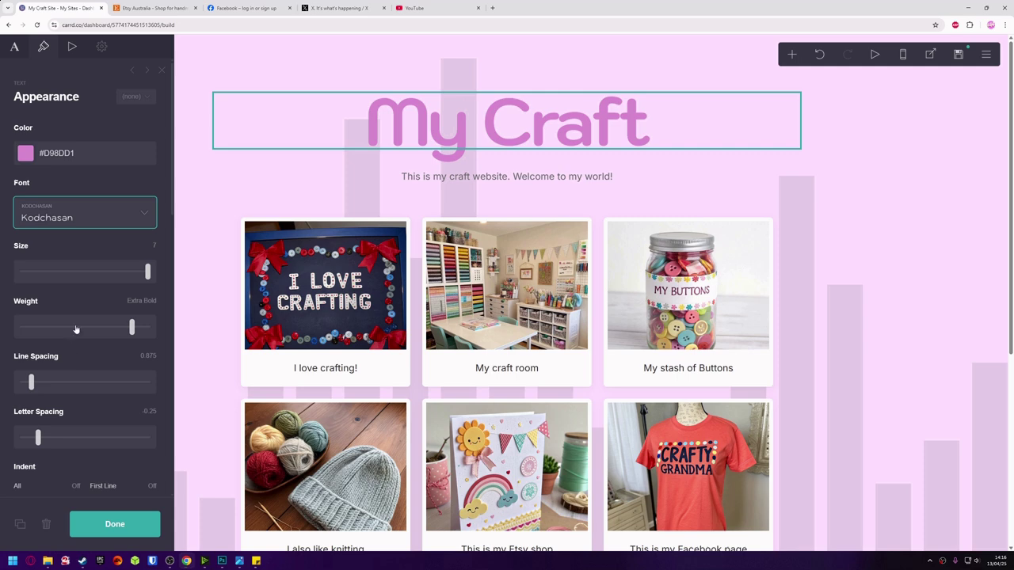
click(115, 525)
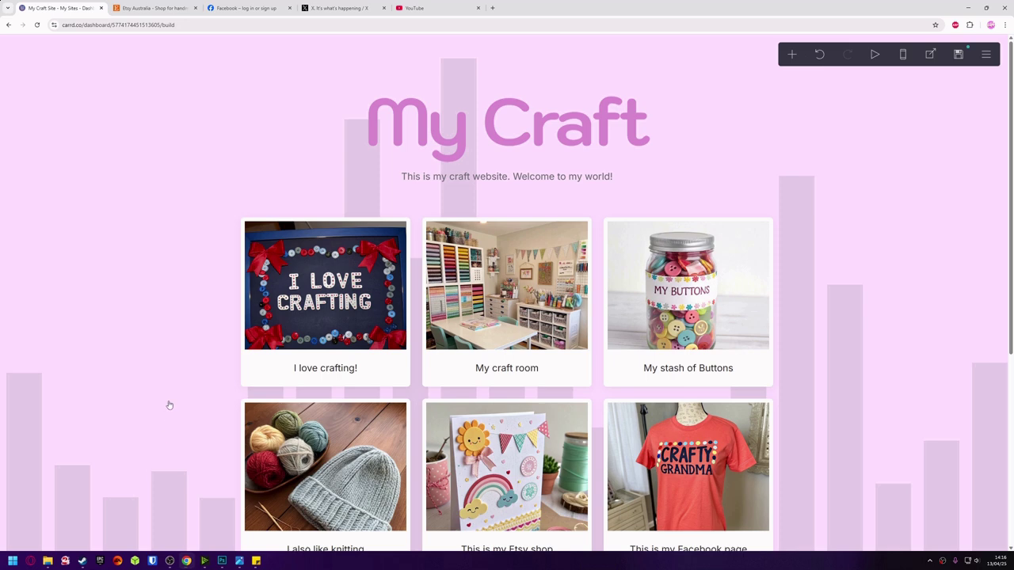
Switch the welcome subtitle's font from Inter to Instrument Sans.
scroll(169, 405, down, 1)
scroll(482, 195, up, 1)
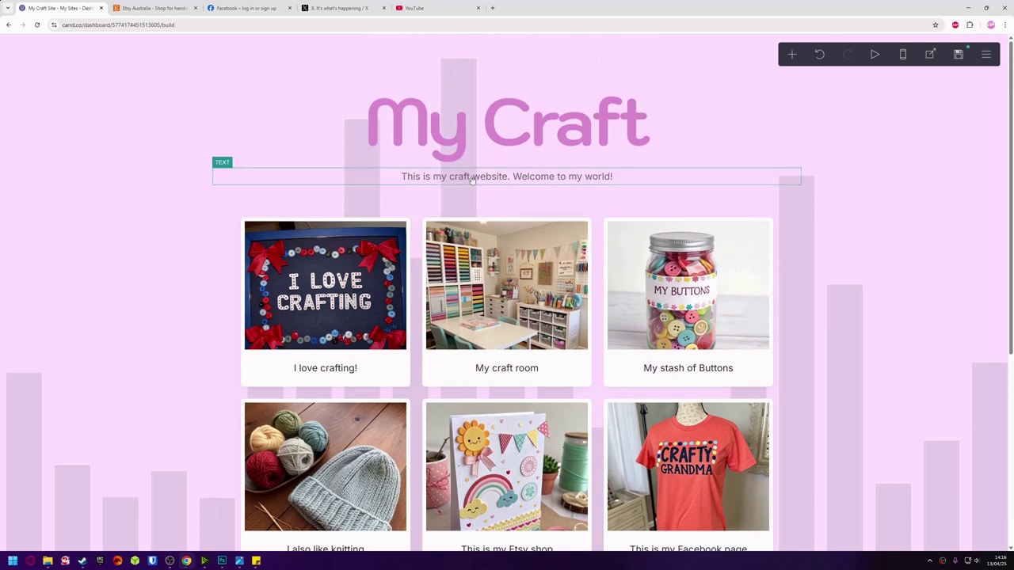
click(473, 179)
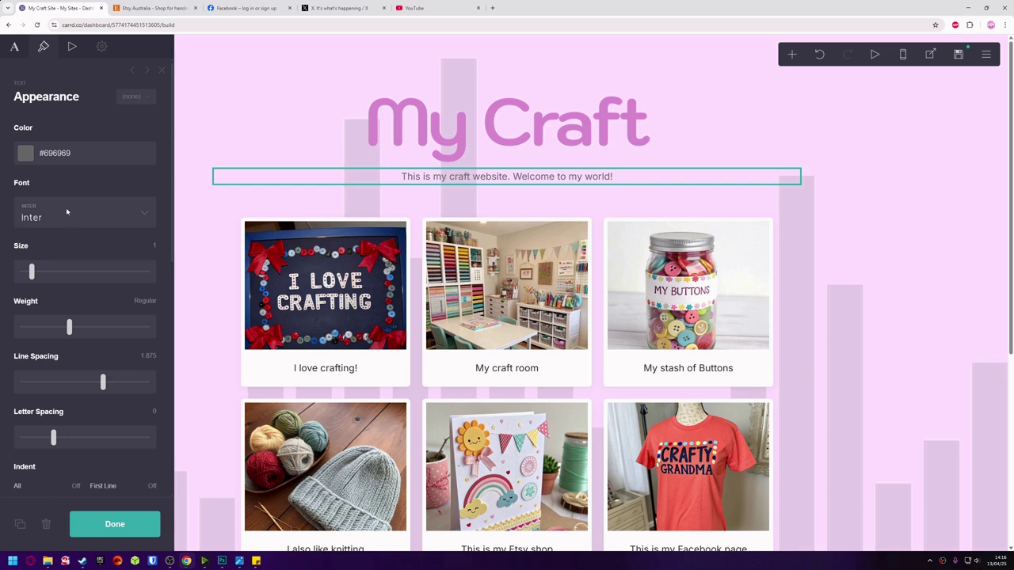
click(114, 219)
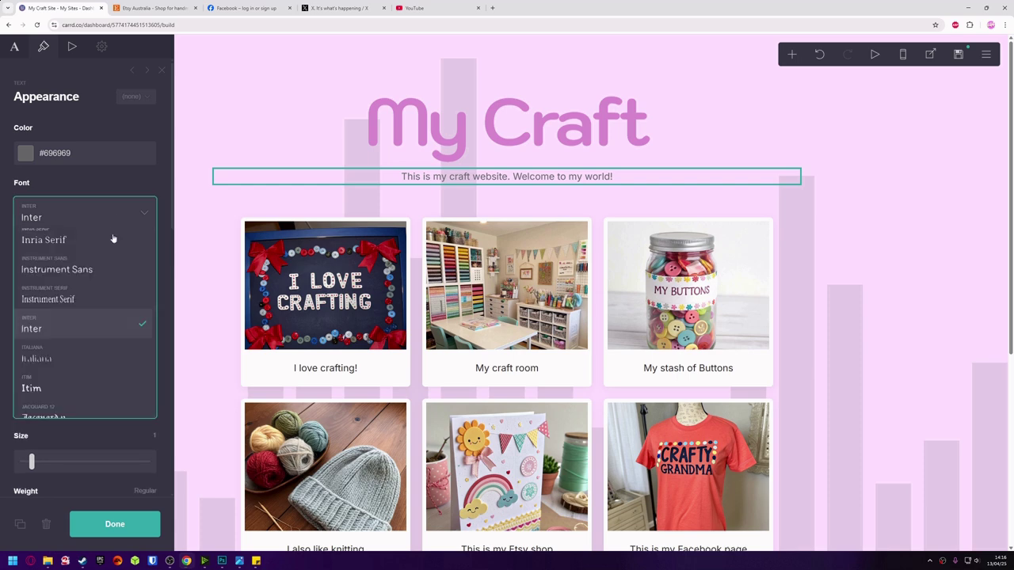
click(84, 270)
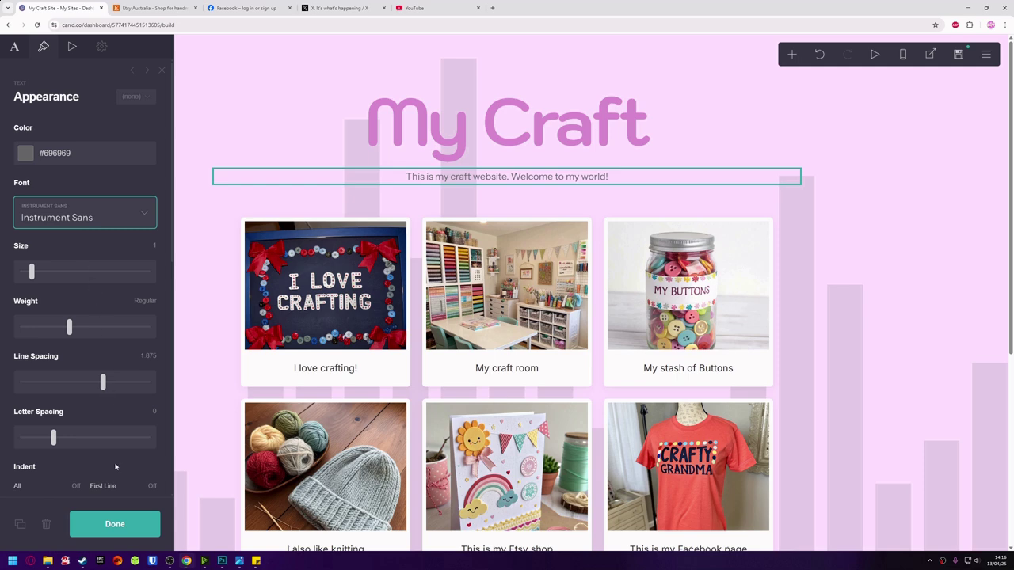
click(115, 524)
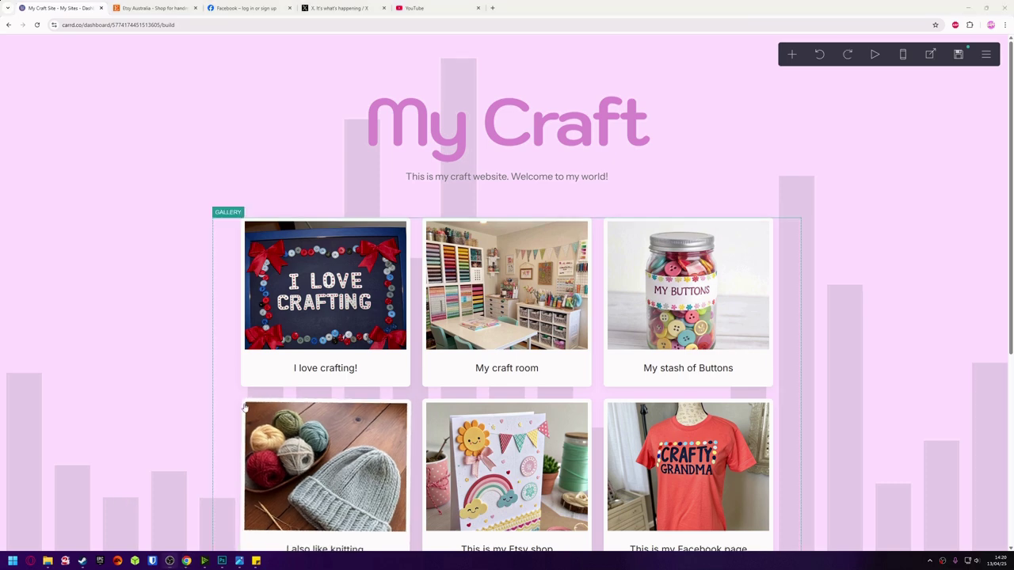
Open the gallery's caption styling and try JetBrains Mono as the caption font.
click(234, 406)
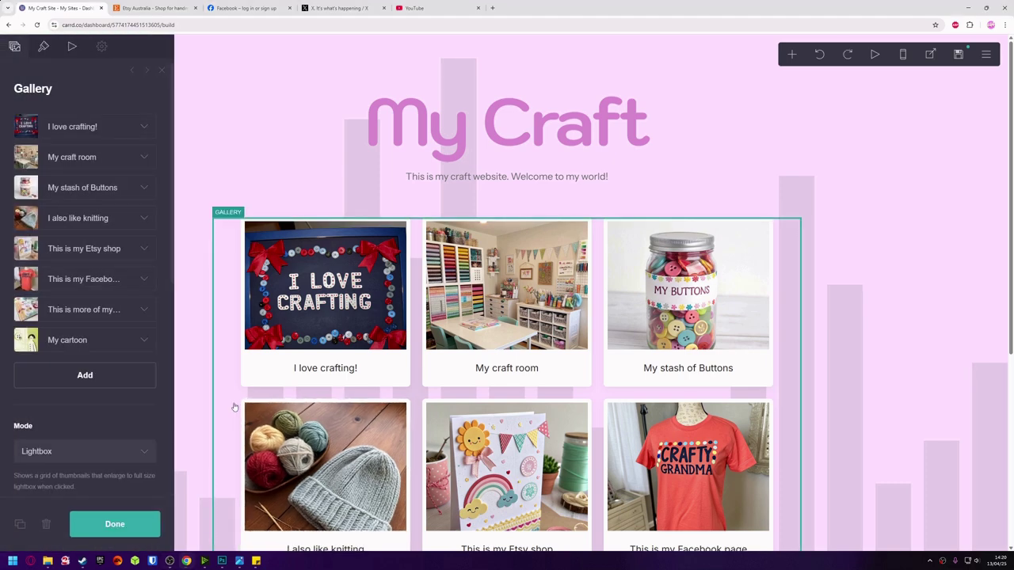
click(43, 50)
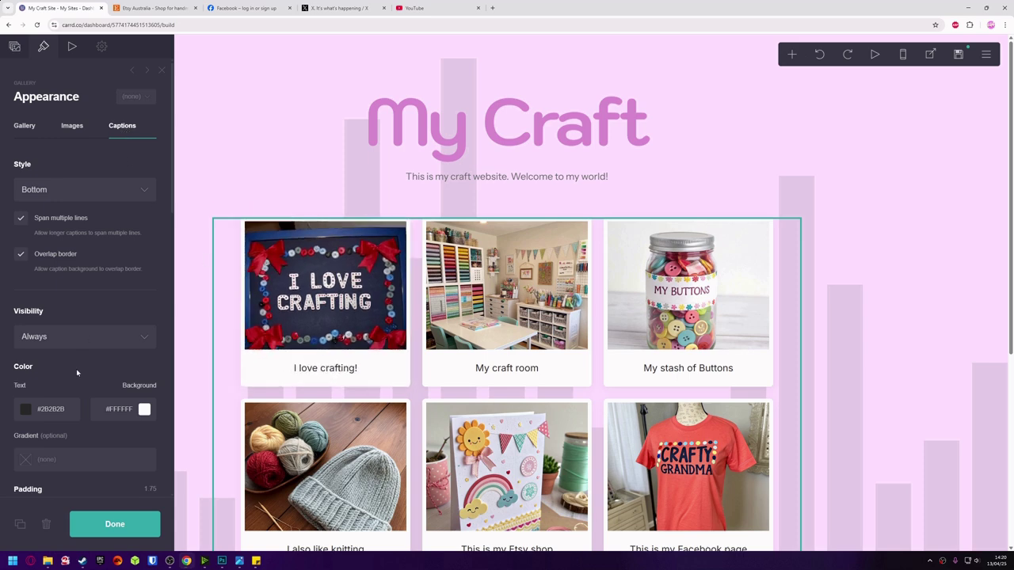
scroll(79, 348, down, 3)
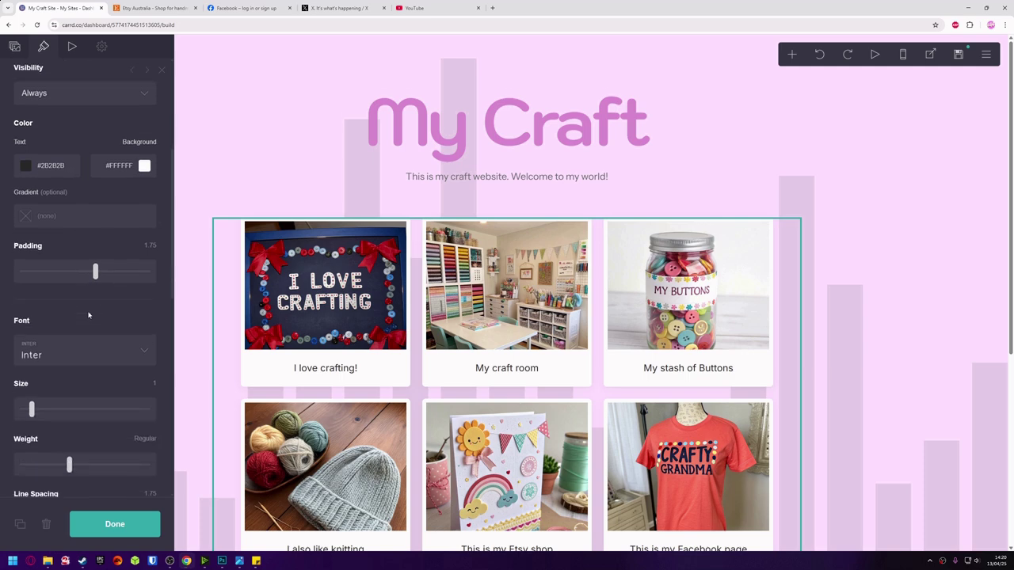
scroll(87, 312, down, 1)
click(137, 278)
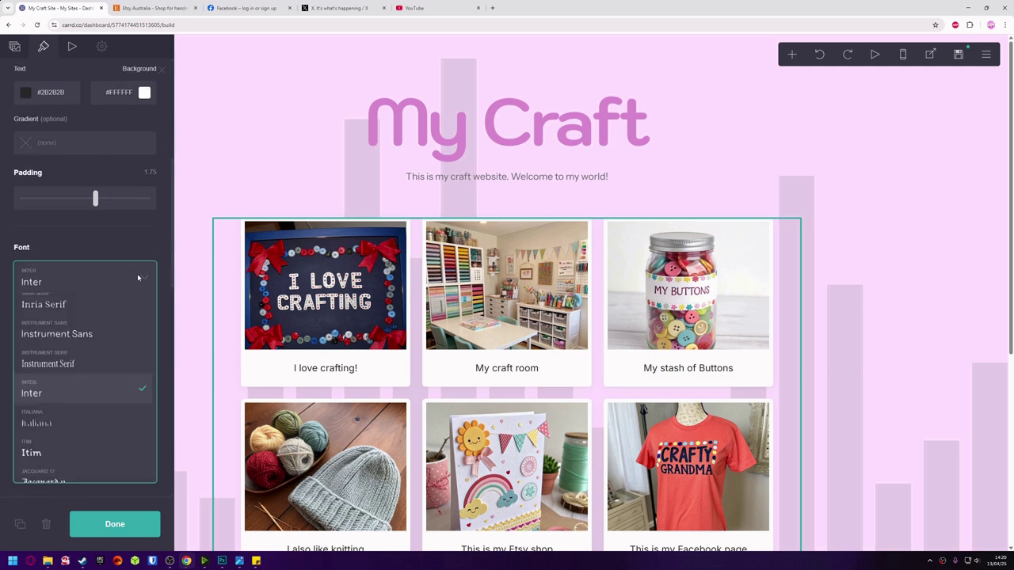
scroll(131, 300, down, 3)
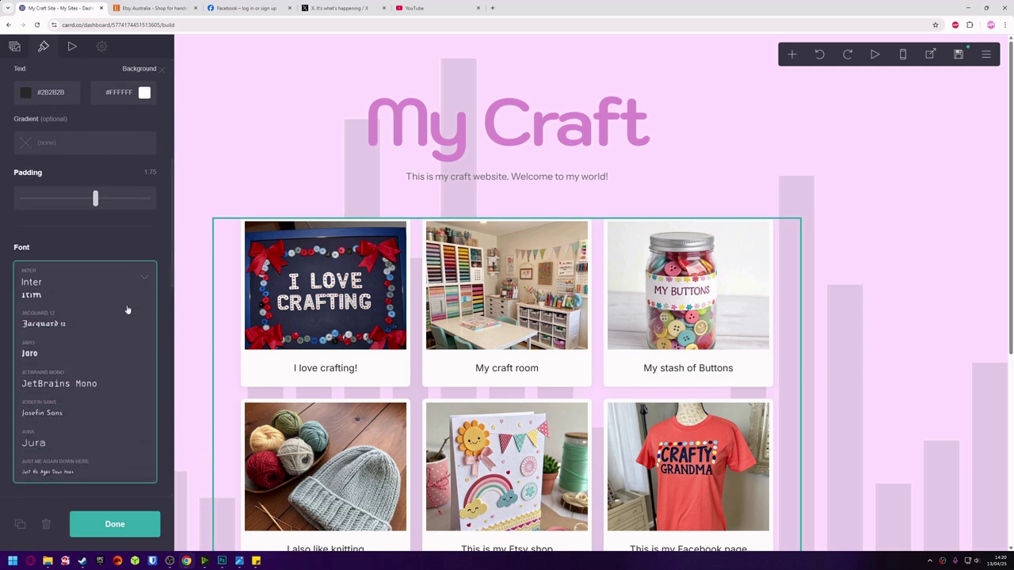
click(96, 385)
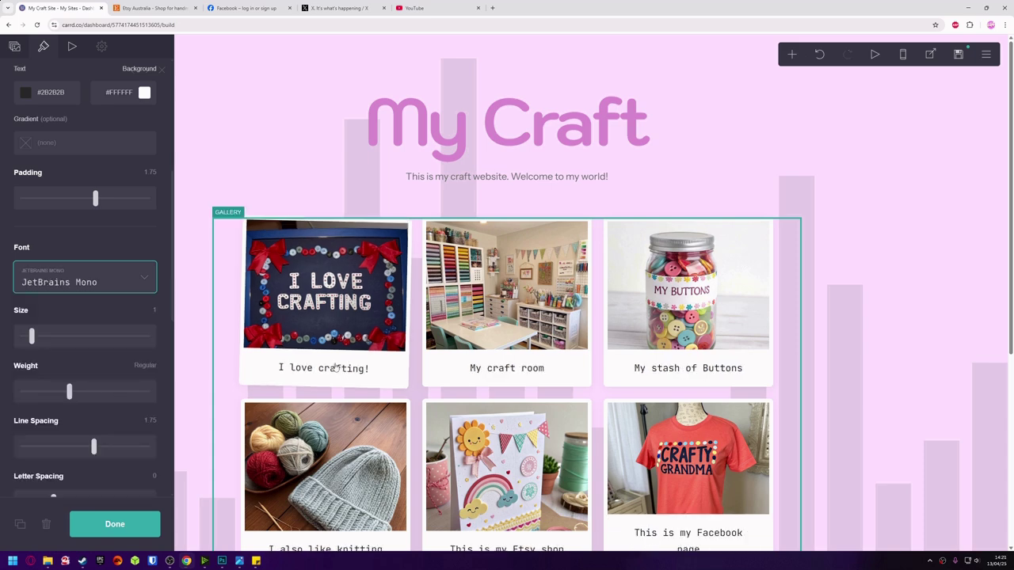
Try Jaro, then set the gallery captions to Jura.
scroll(393, 368, down, 4)
scroll(394, 368, up, 2)
scroll(393, 368, up, 2)
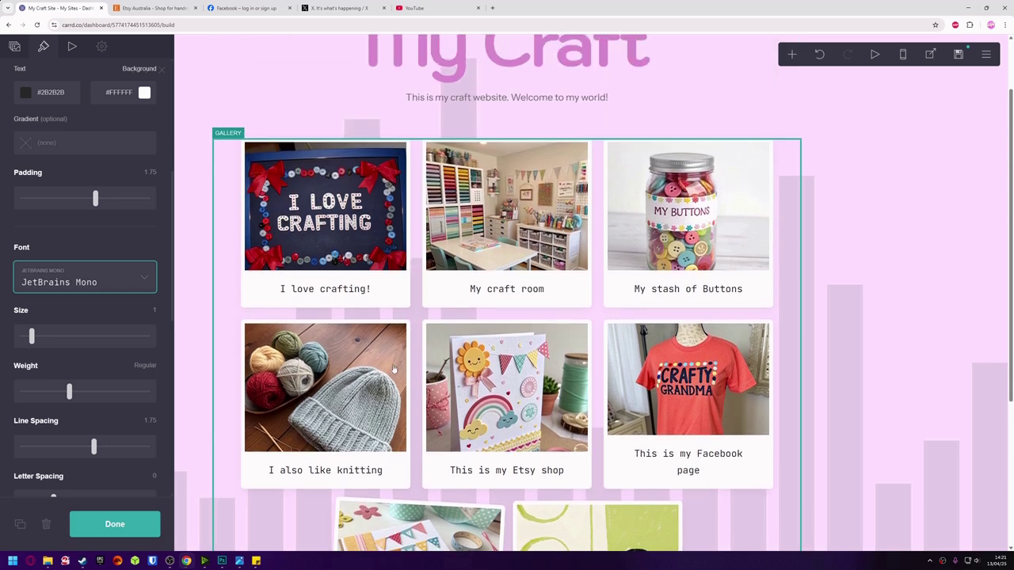
click(133, 289)
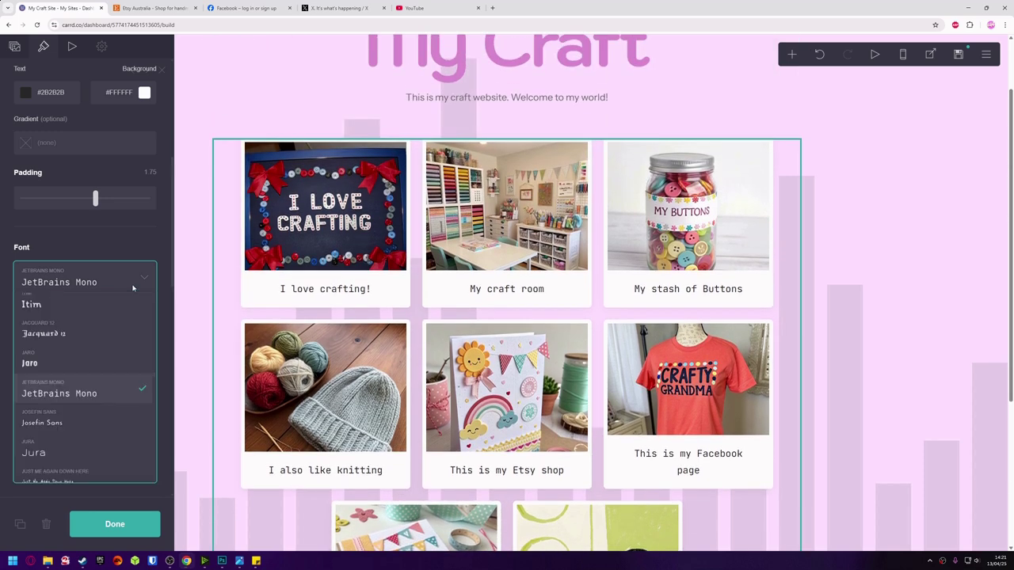
click(69, 361)
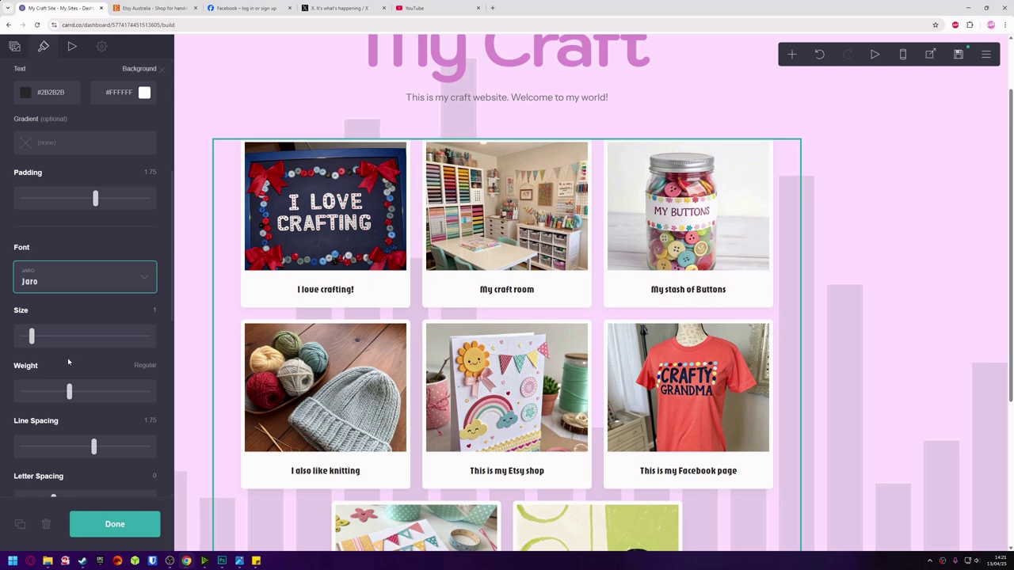
click(72, 287)
scroll(80, 320, down, 1)
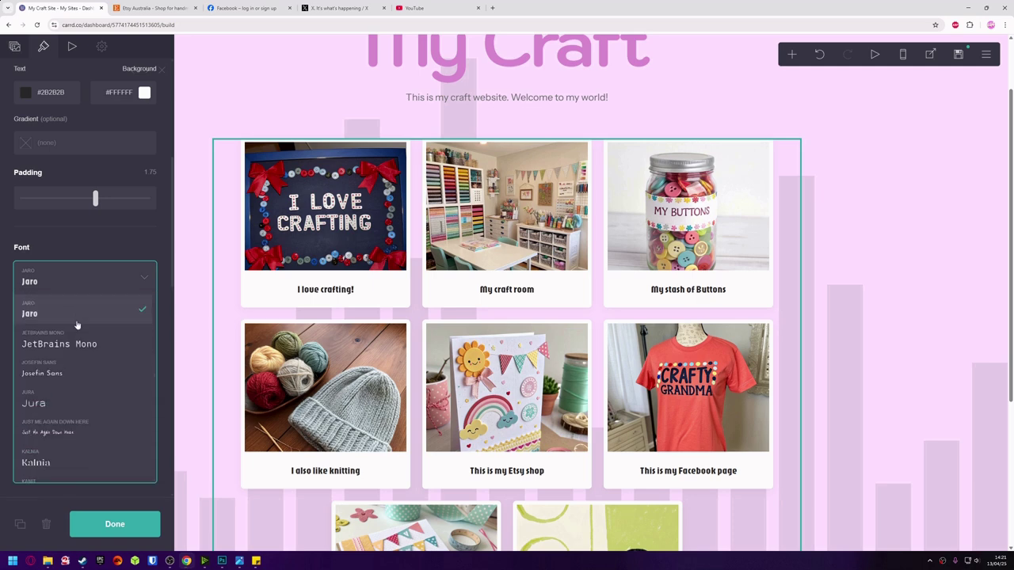
click(83, 406)
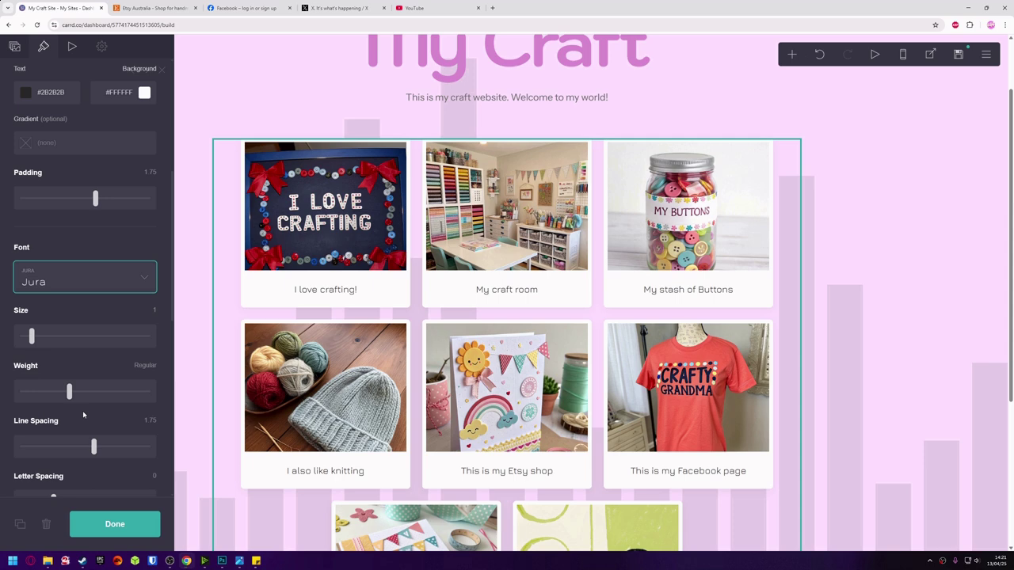
click(107, 524)
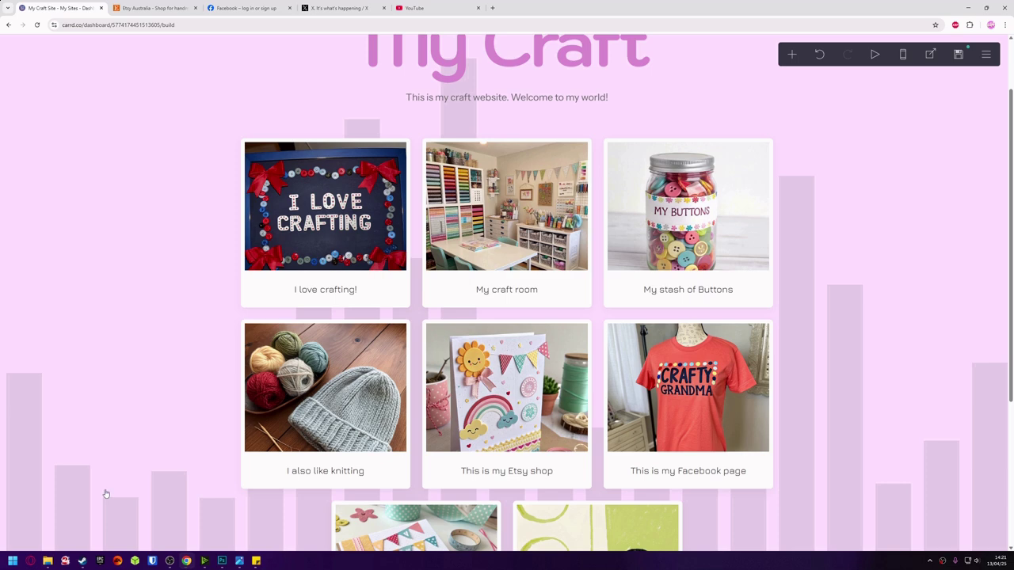
Publish the restyled site's changes to mydemocraftwebsite.carrd.co and dismiss the success message.
click(959, 55)
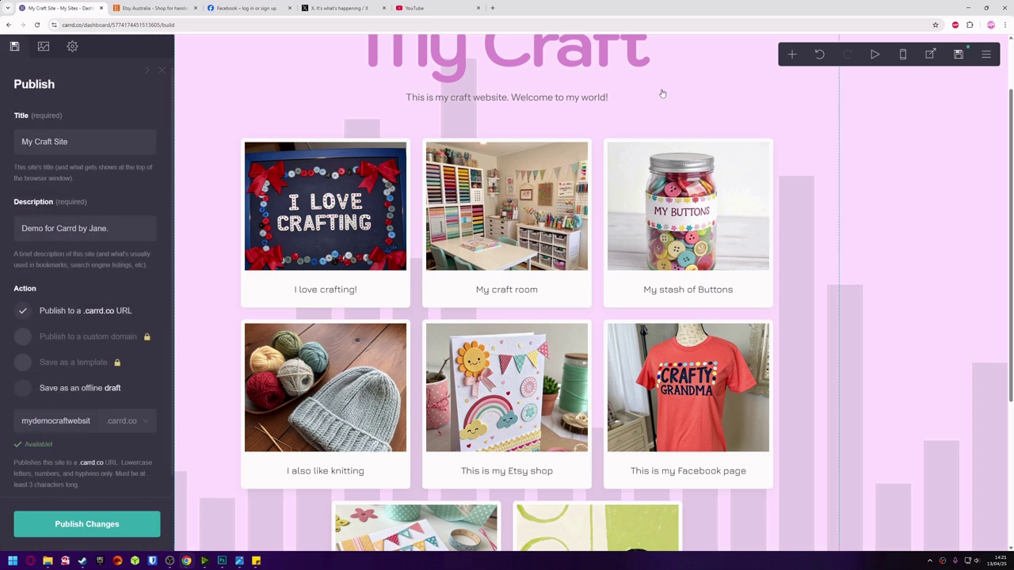
click(96, 523)
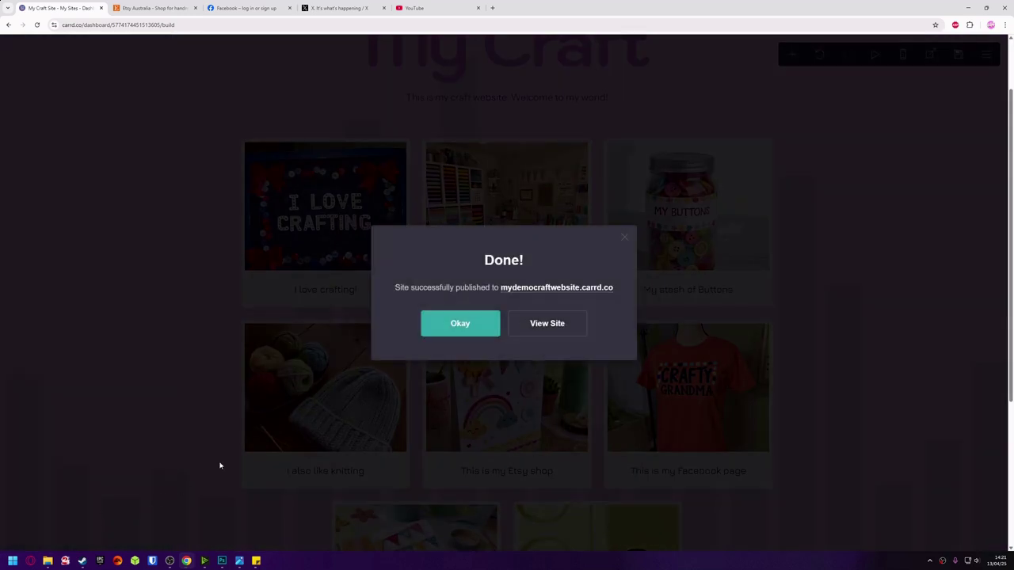
click(470, 331)
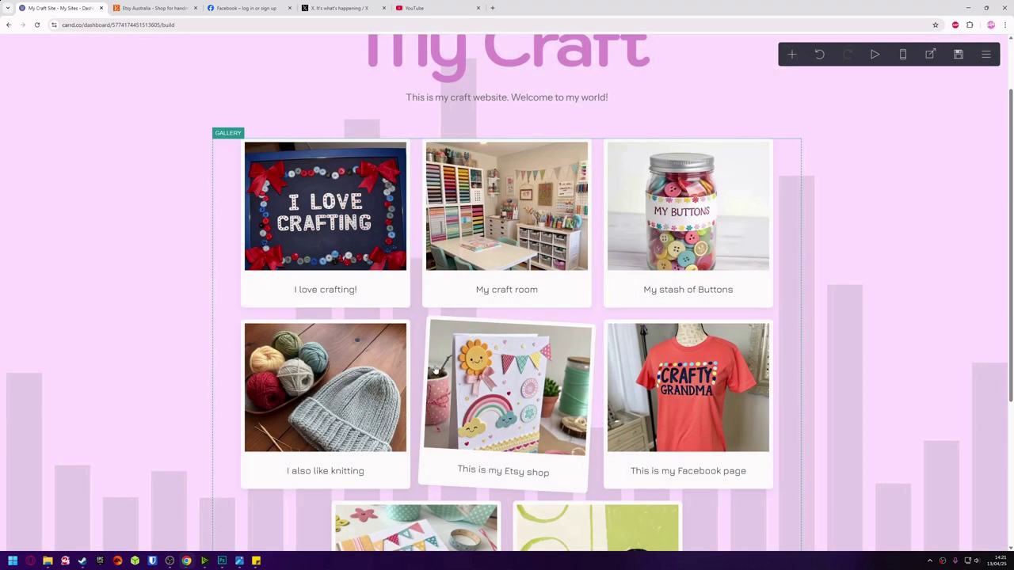
scroll(435, 369, up, 1)
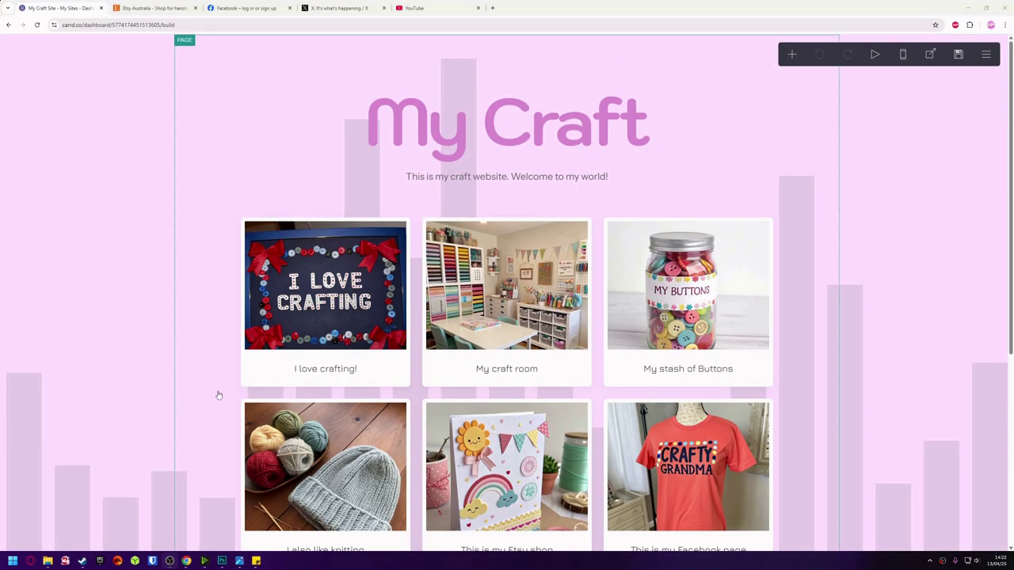
Go back to the My Sites list via the editor menu, then reopen My Craft for editing.
click(986, 54)
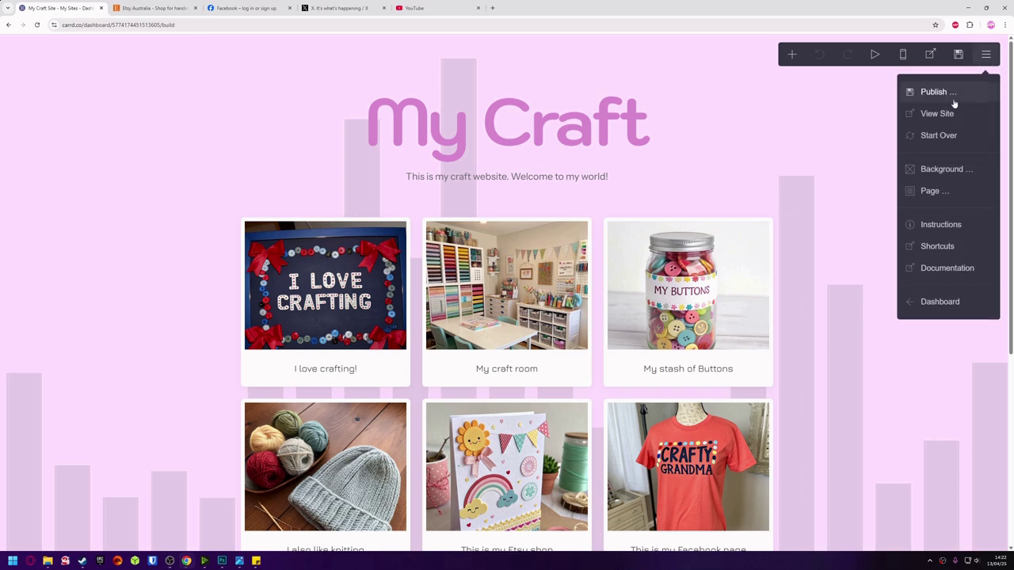
click(940, 302)
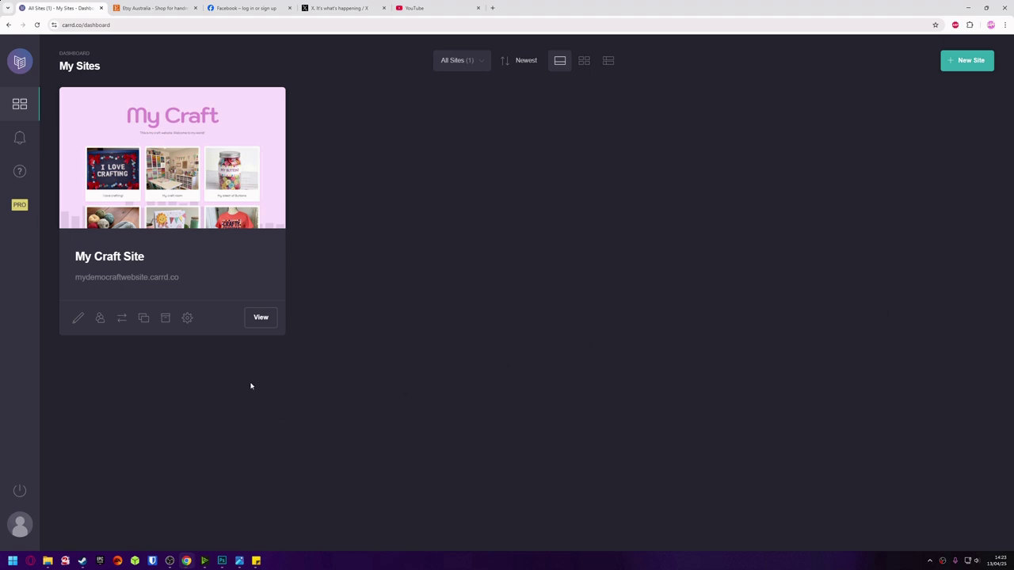
click(76, 319)
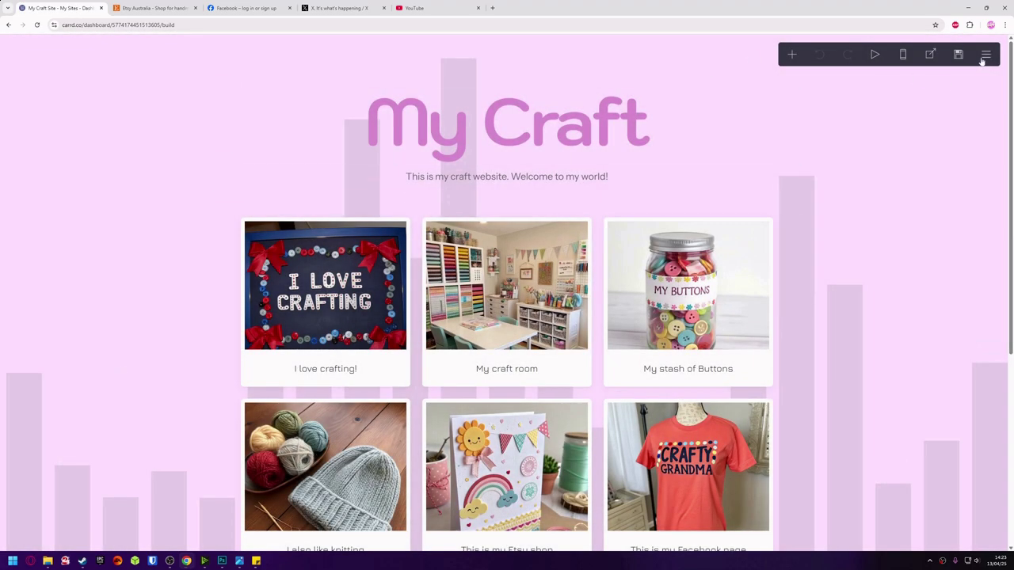
Return to the My Sites dashboard and open the live My Craft site in a new tab.
click(985, 53)
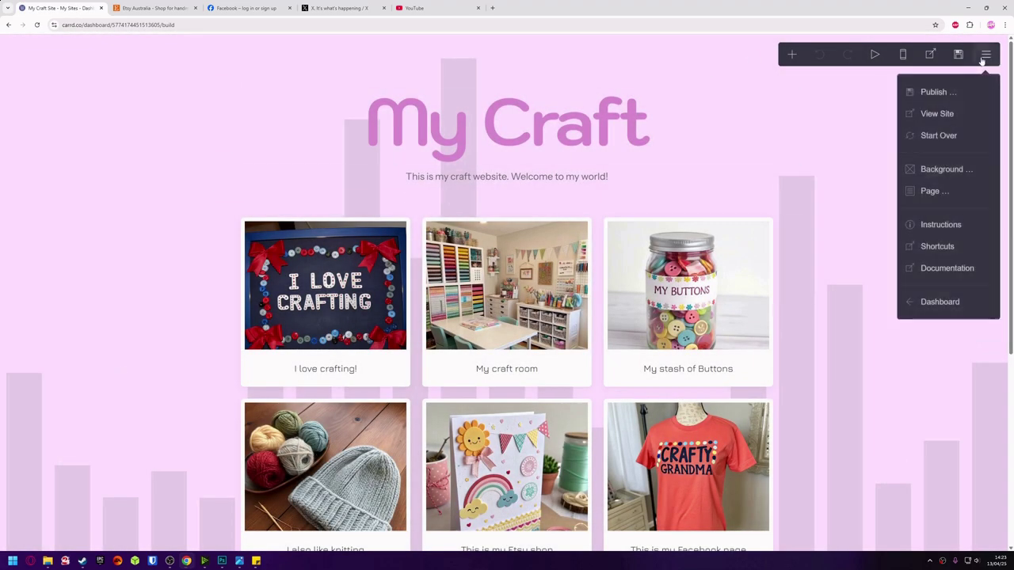
click(939, 304)
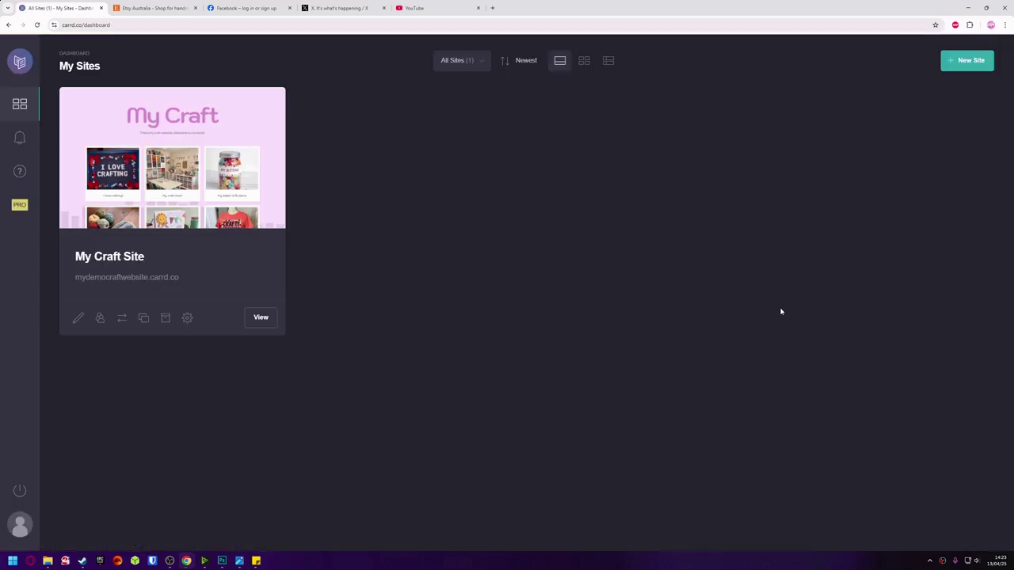
click(260, 317)
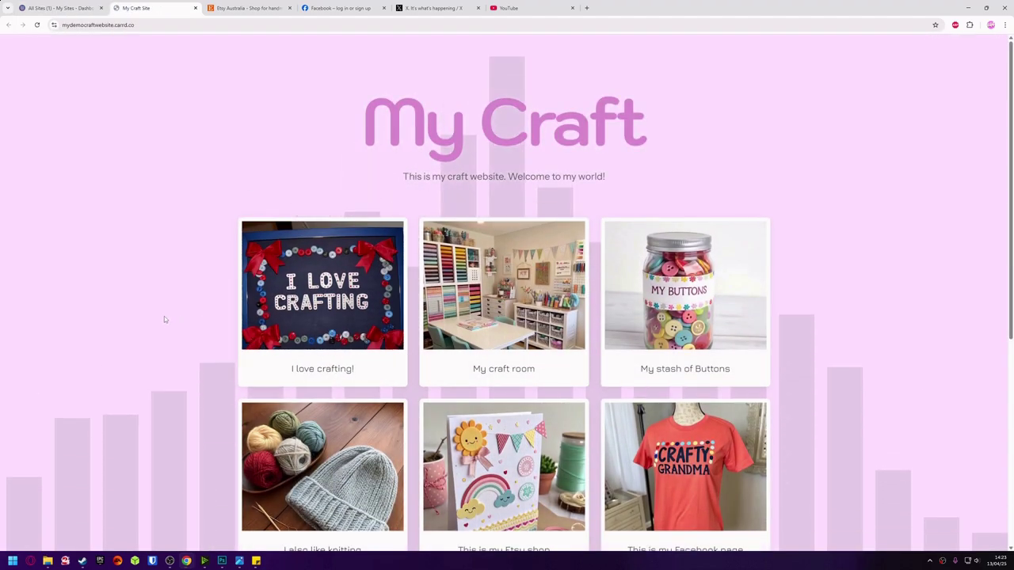
Scroll through the live My Craft page to review the gallery cards and social icons.
scroll(164, 319, down, 1)
scroll(163, 319, down, 3)
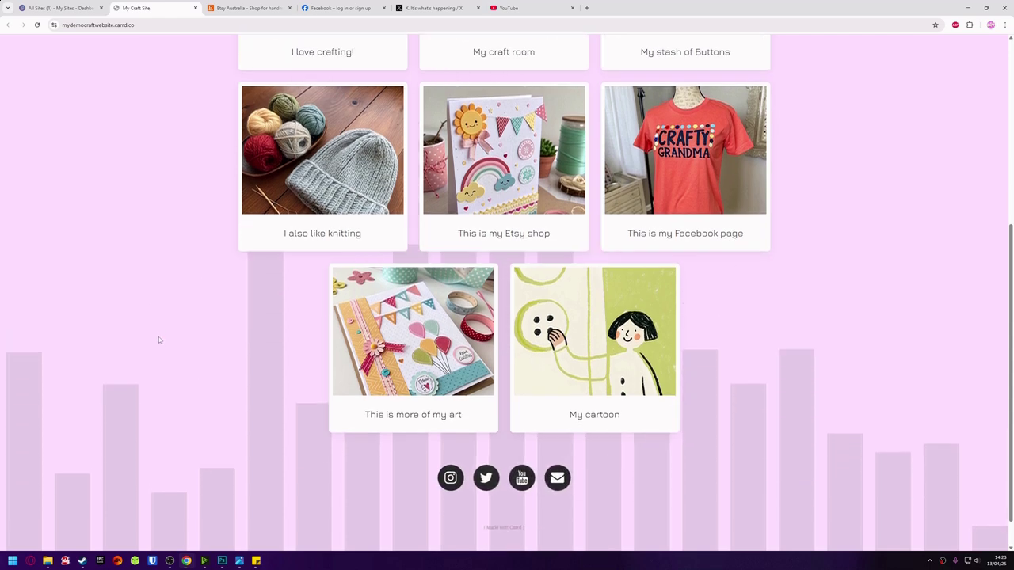
scroll(158, 338, up, 1)
scroll(158, 339, up, 2)
scroll(159, 339, down, 2)
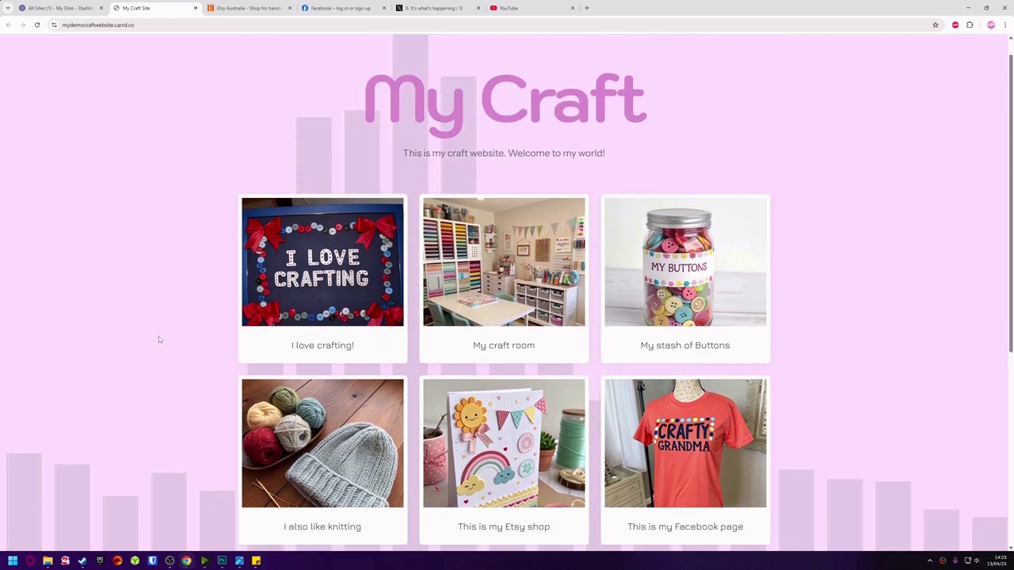
scroll(158, 339, down, 1)
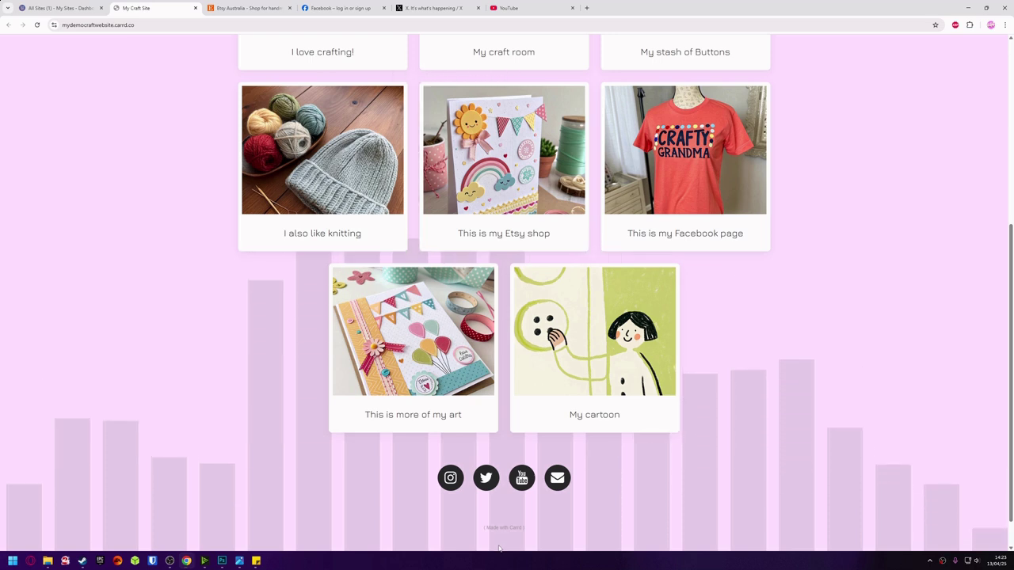
scroll(499, 546, up, 2)
scroll(499, 545, up, 2)
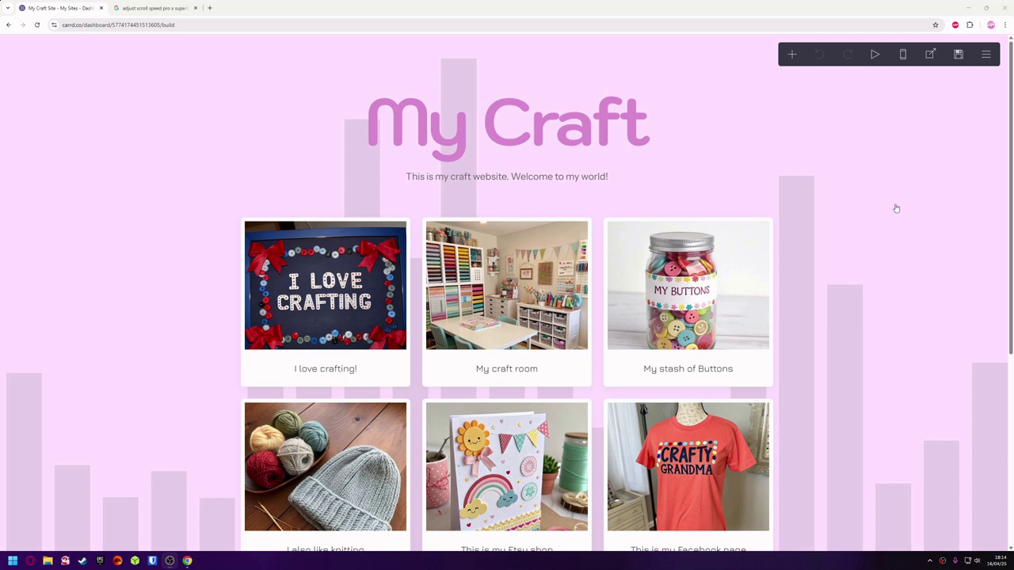
click(902, 55)
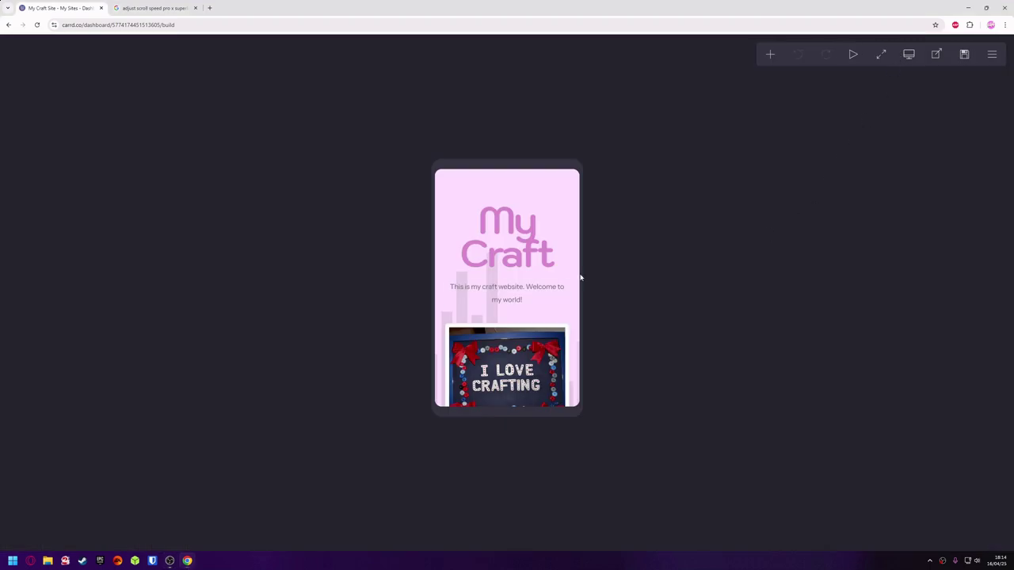
scroll(574, 313, down, 5)
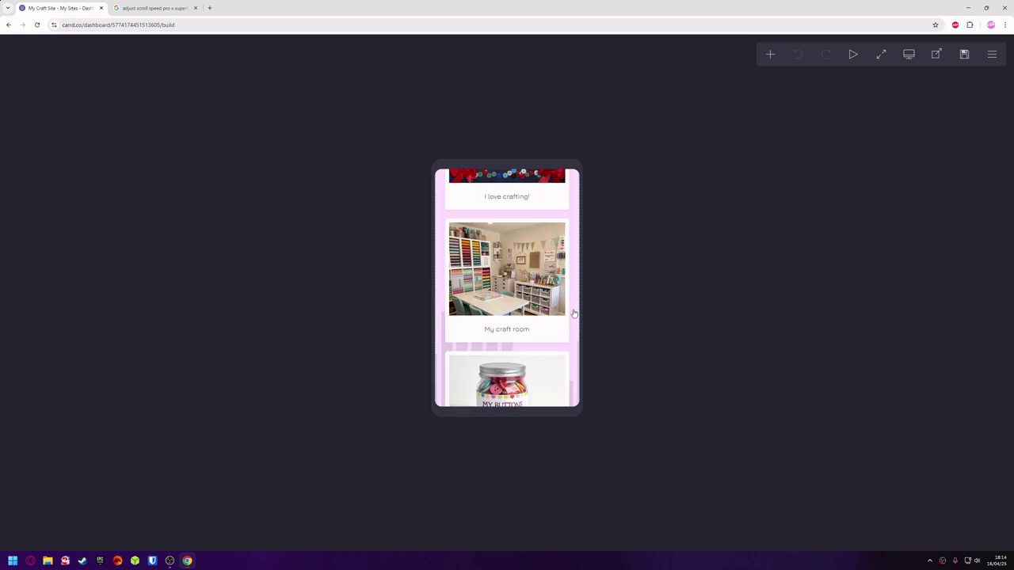
scroll(575, 314, down, 5)
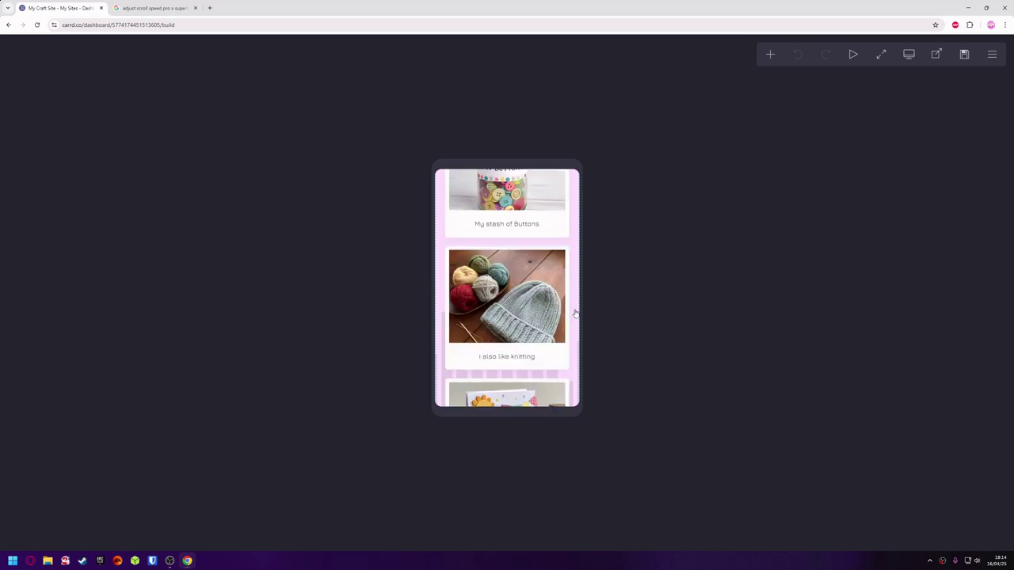
scroll(575, 314, down, 6)
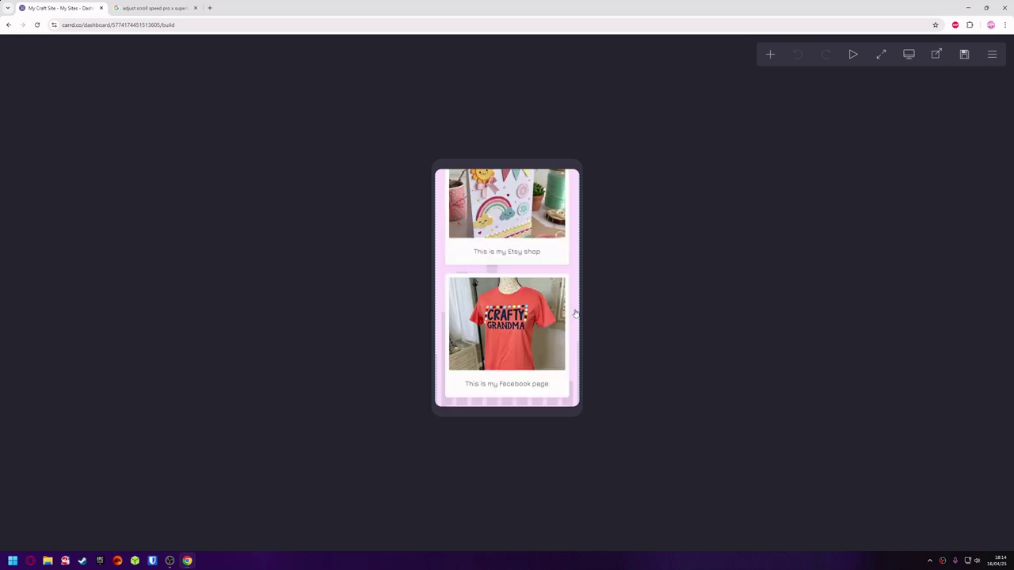
scroll(575, 314, down, 6)
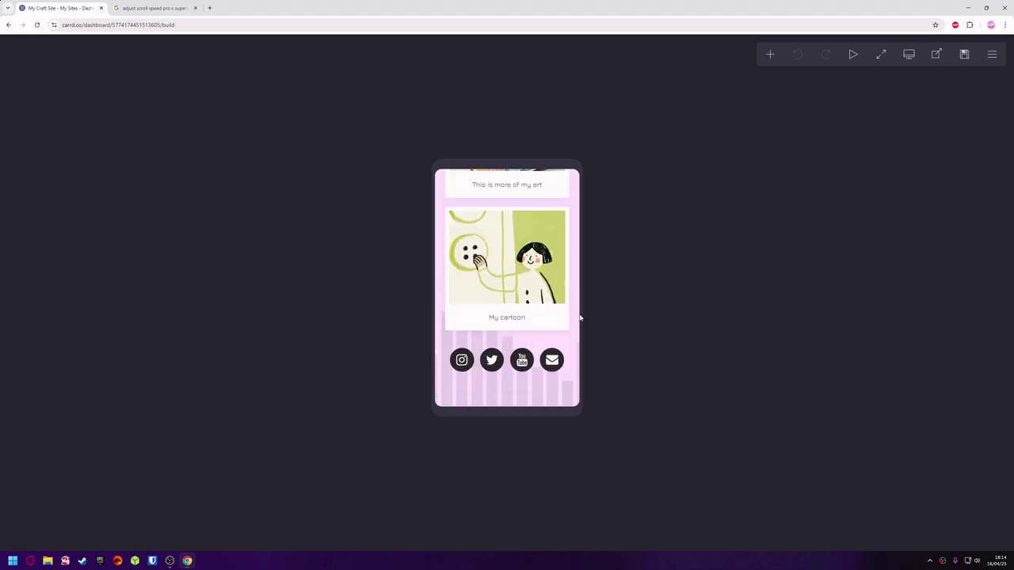
scroll(579, 319, up, 8)
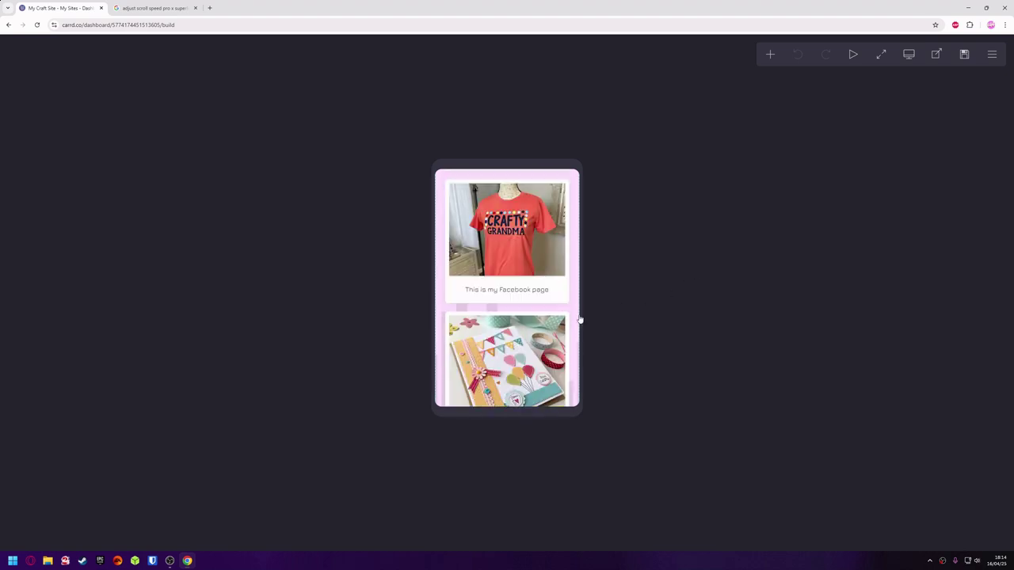
scroll(580, 319, up, 8)
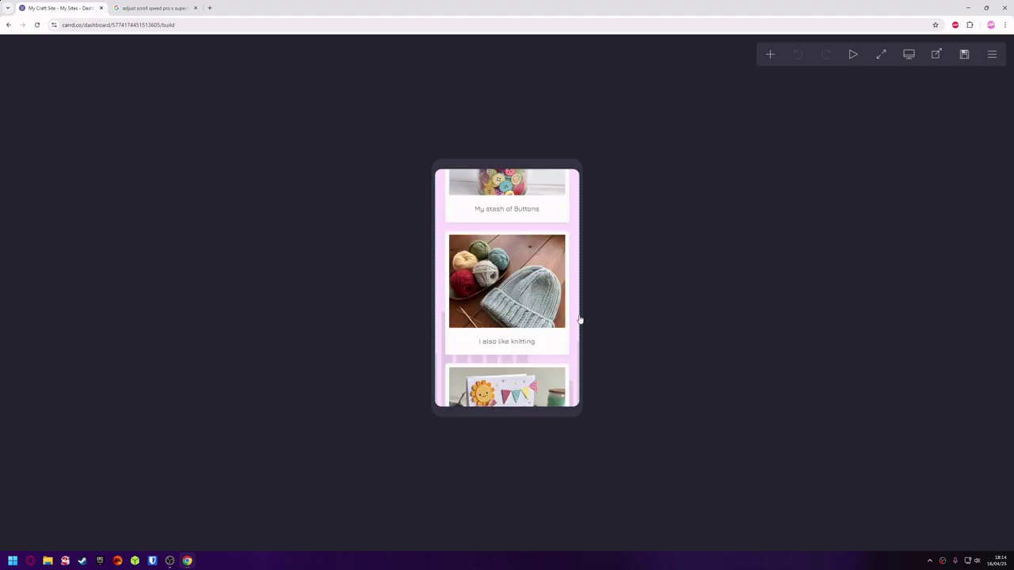
scroll(580, 319, up, 8)
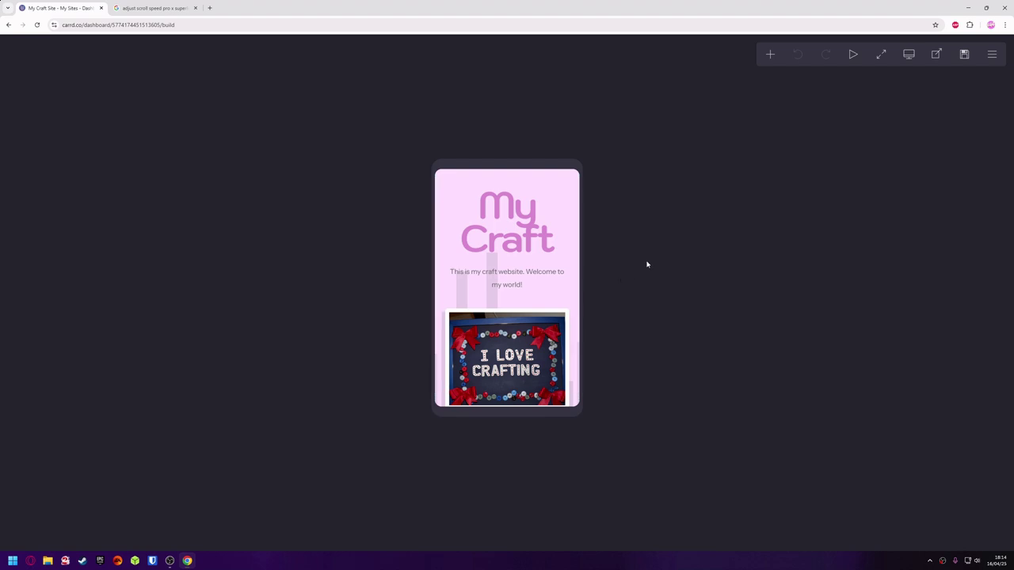
click(911, 57)
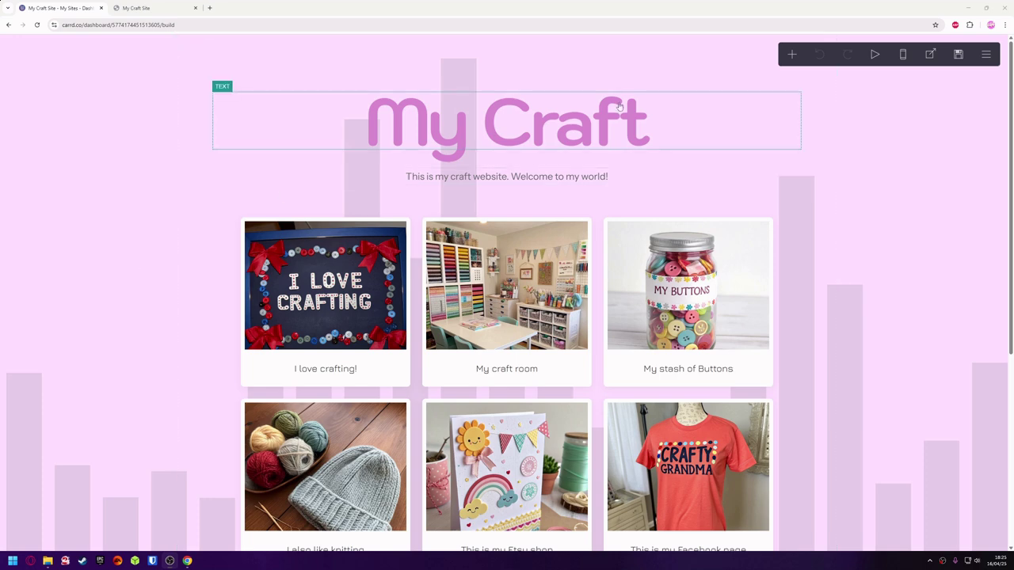
Replay the page's entrance animations in the editor after briefly viewing the addable elements list.
click(790, 55)
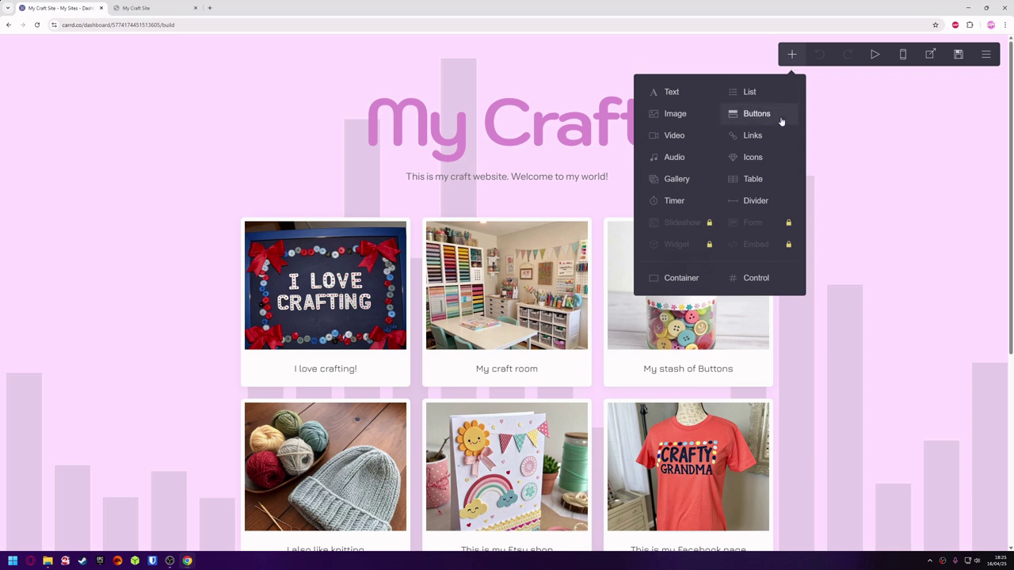
click(795, 56)
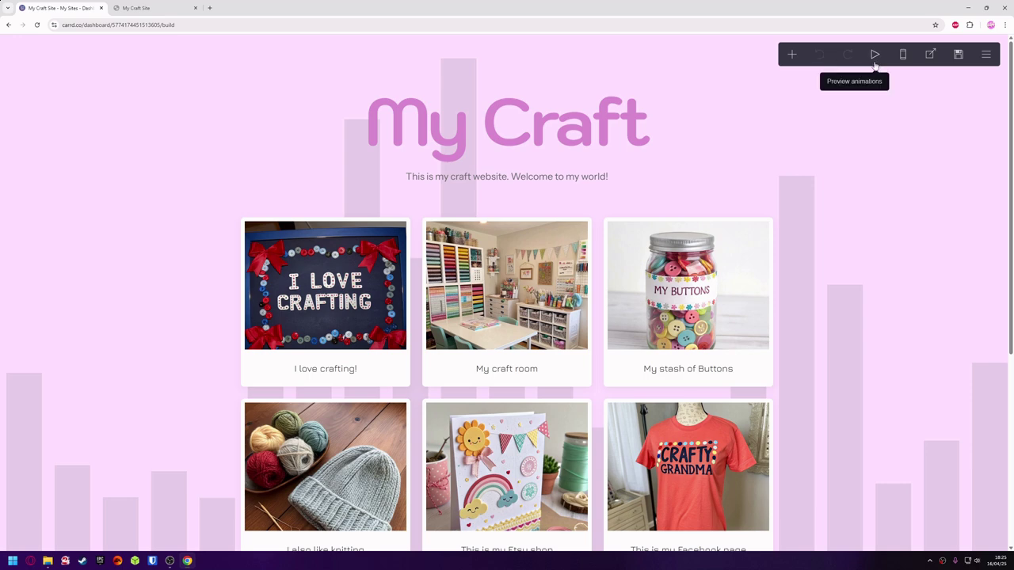
click(875, 64)
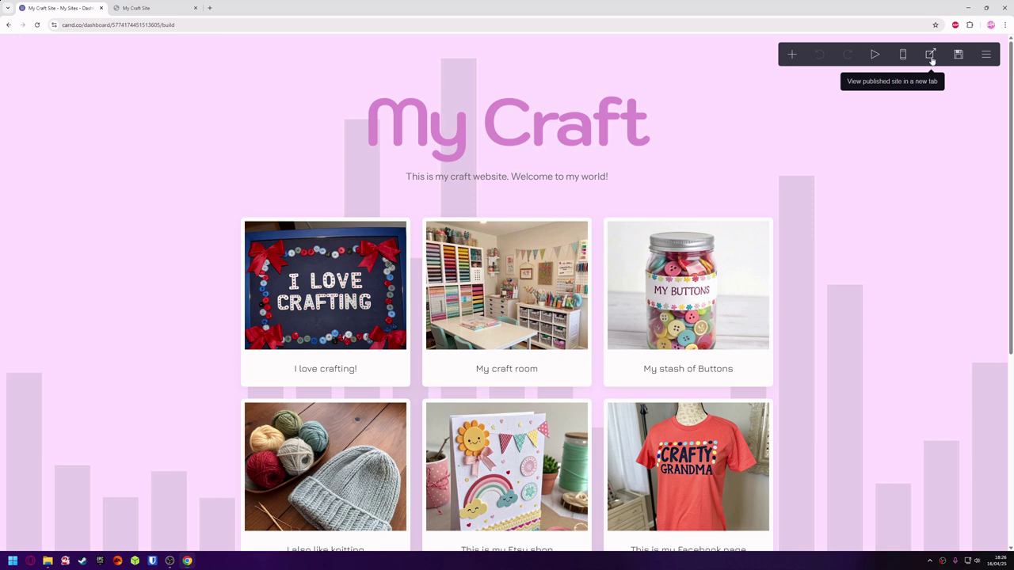
View the published site in a new tab, then return to the My Sites dashboard from the editor.
click(931, 55)
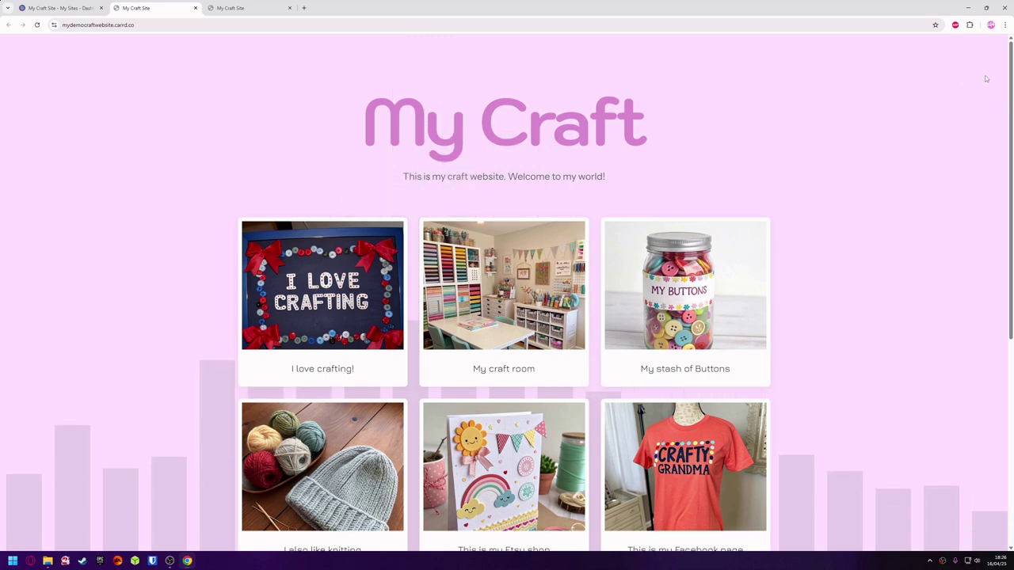
click(65, 7)
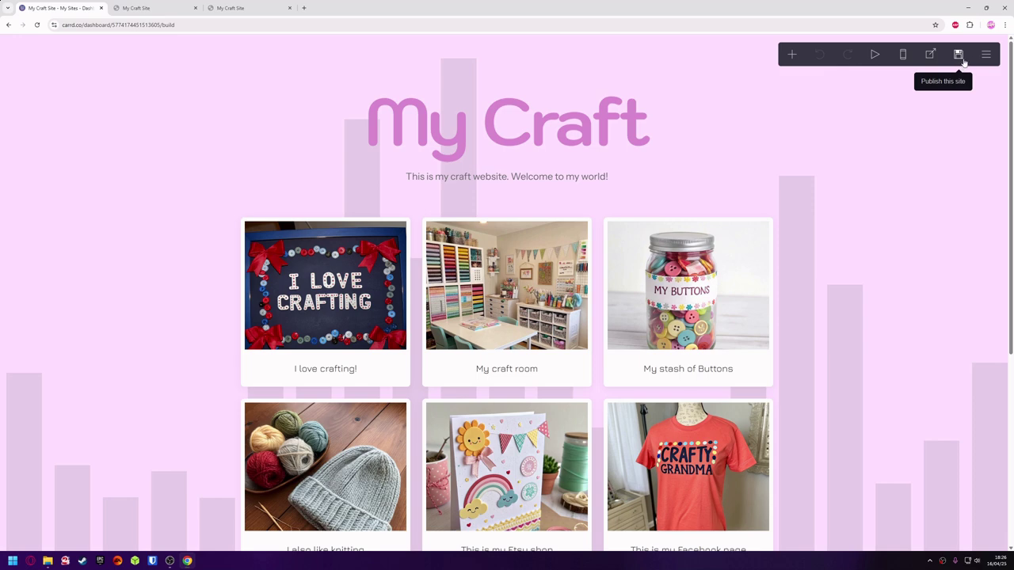
click(986, 57)
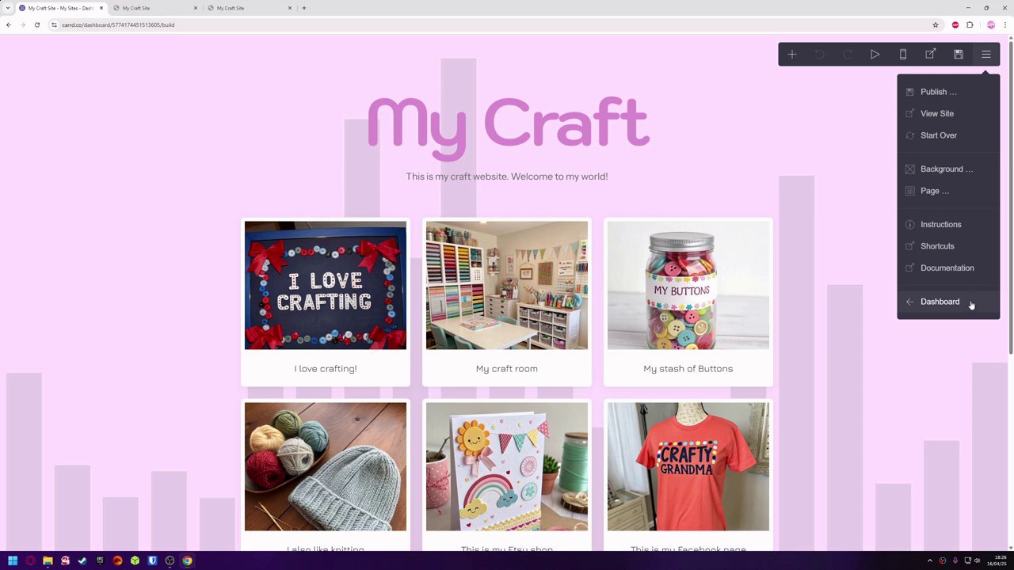
click(971, 305)
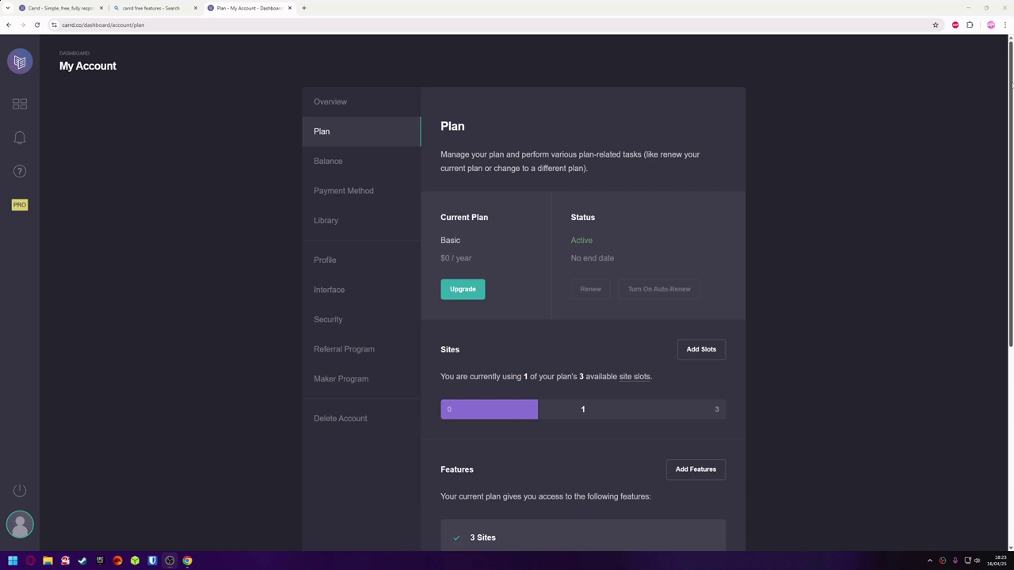
Scroll the Basic plan page to its Features list: 3 sites, .carrd.co URLs, 50-element limit.
drag(1012, 82, 1012, 280)
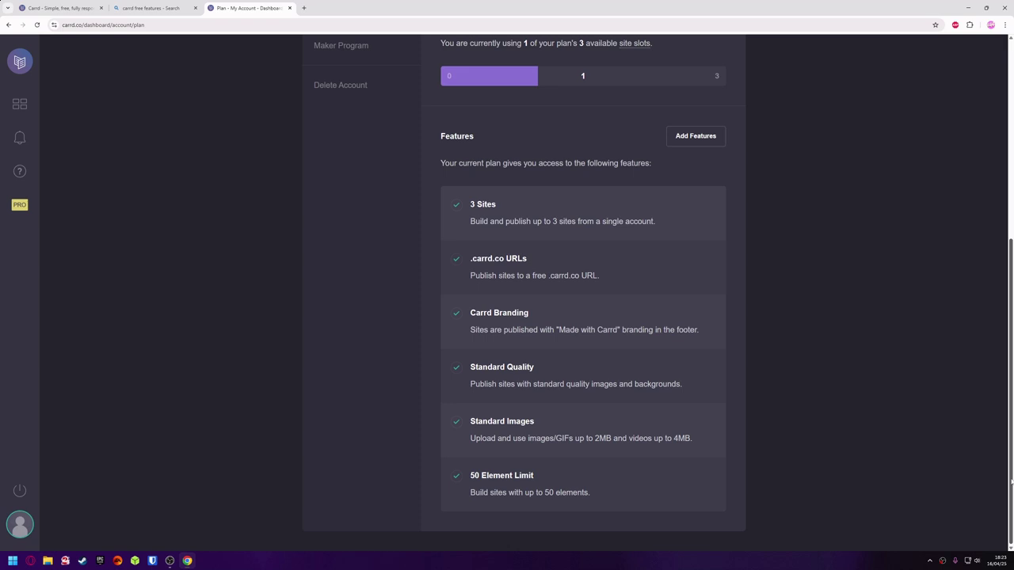
drag(1011, 481, 1011, 275)
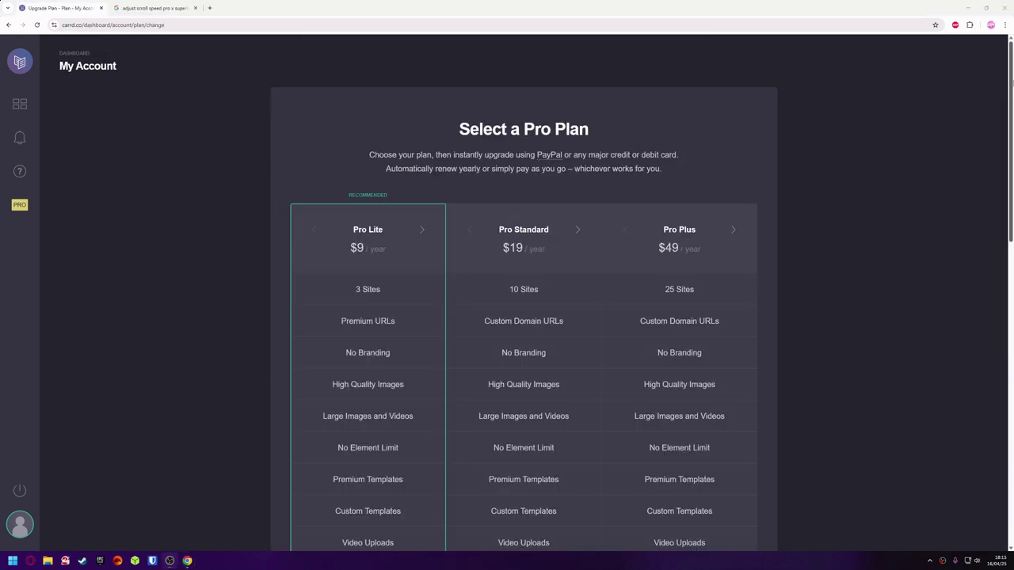
Review the Pro plan comparison: Pro Lite $9, Pro Standard $19, Pro Plus $49 per year.
drag(1011, 80, 835, 43)
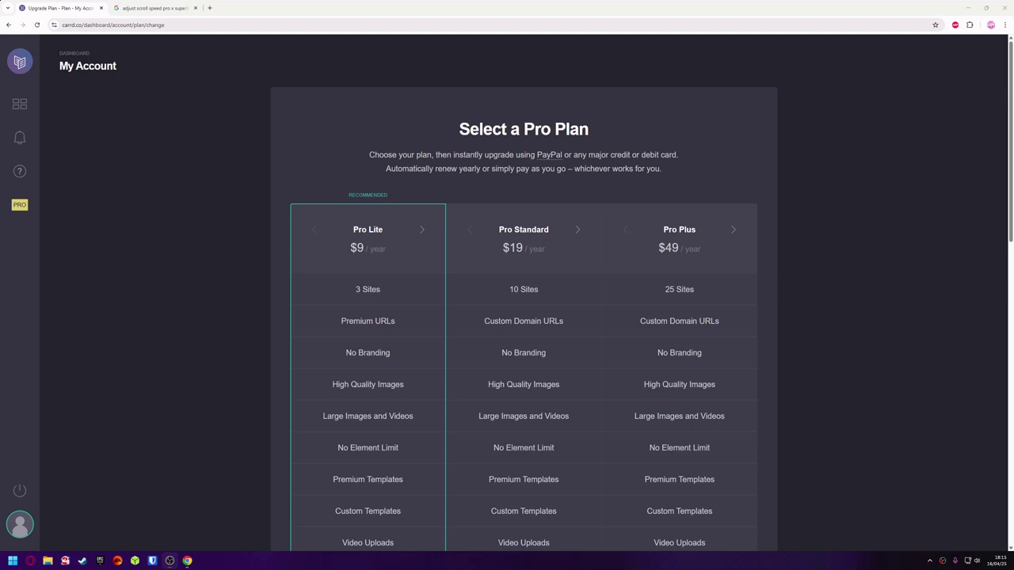
mouse_move(1006, 85)
mouse_down()
mouse_move(1010, 393)
mouse_move(1007, 89)
mouse_up()
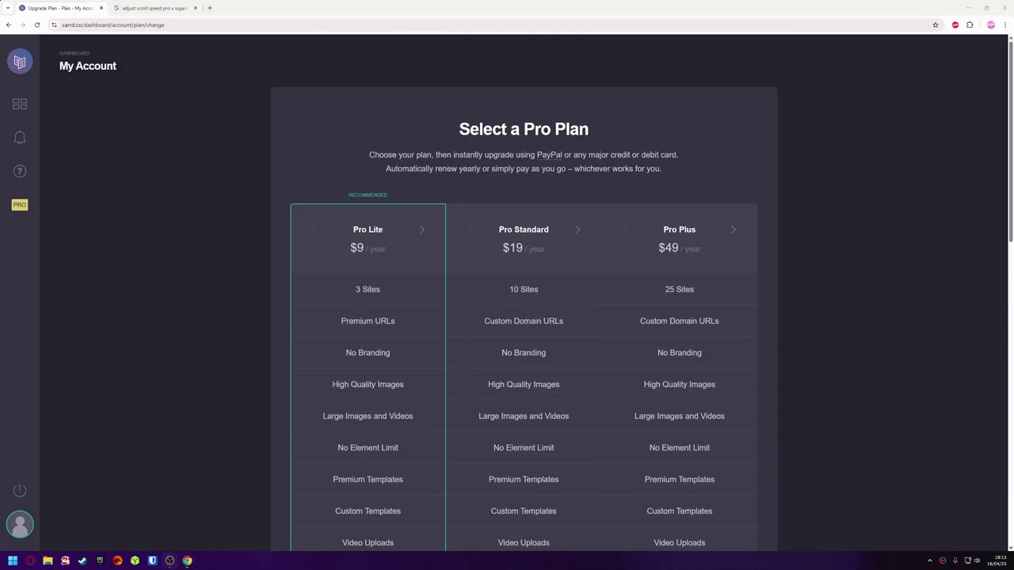